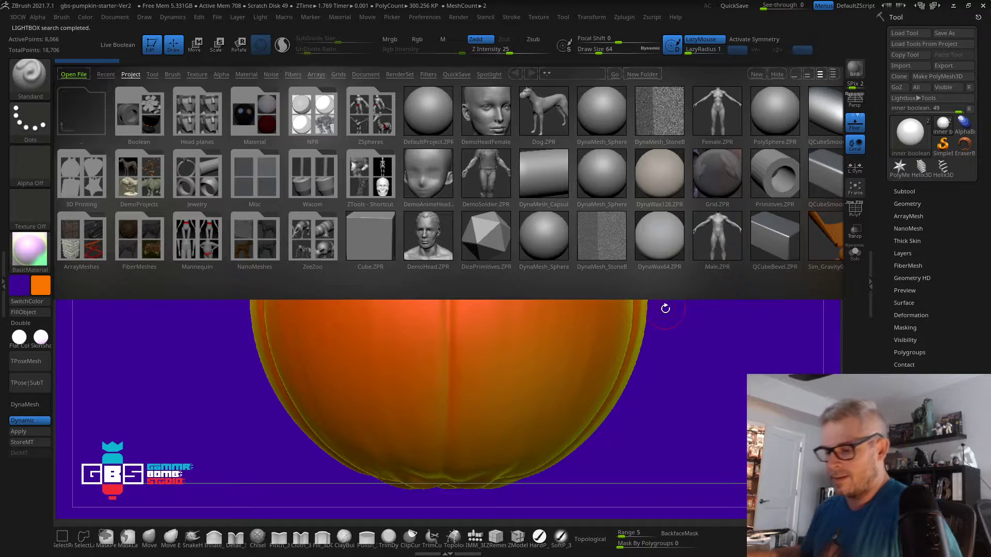
Close LightBox and expand the Subtool list of the pumpkin model
{"action": "key", "text": "comma"}
{"action": "left_click", "coordinate": [892, 191]}
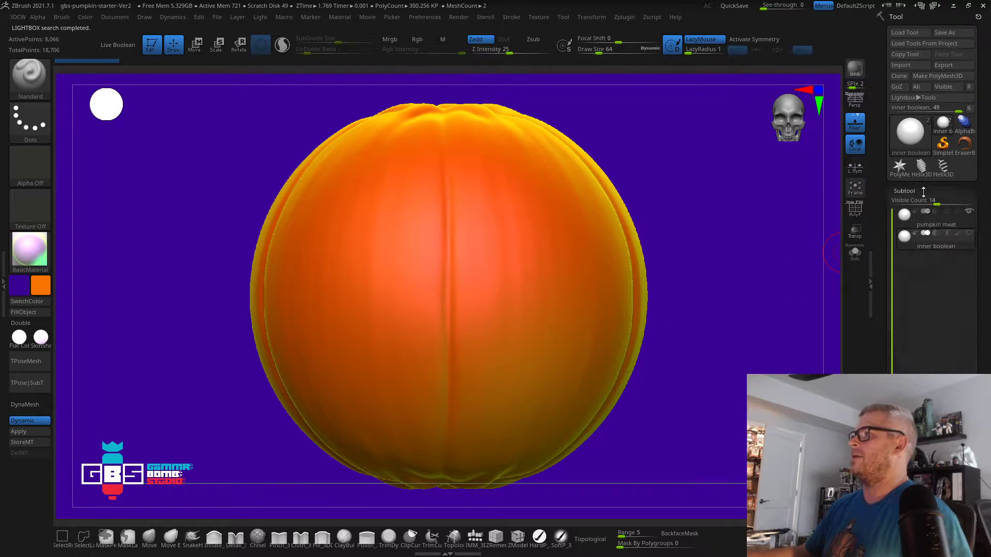
Load the three custom GBS brushes: the pumpkin insert-mesh brush, the pumpkin wart brush and the simple-eyes brush
{"action": "left_click", "coordinate": [30, 76]}
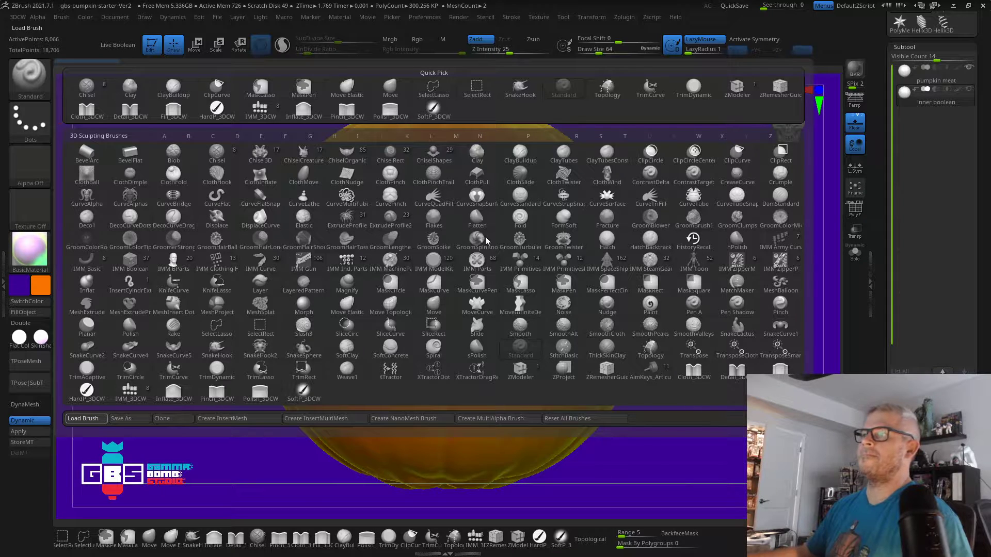
{"action": "left_click", "coordinate": [721, 398]}
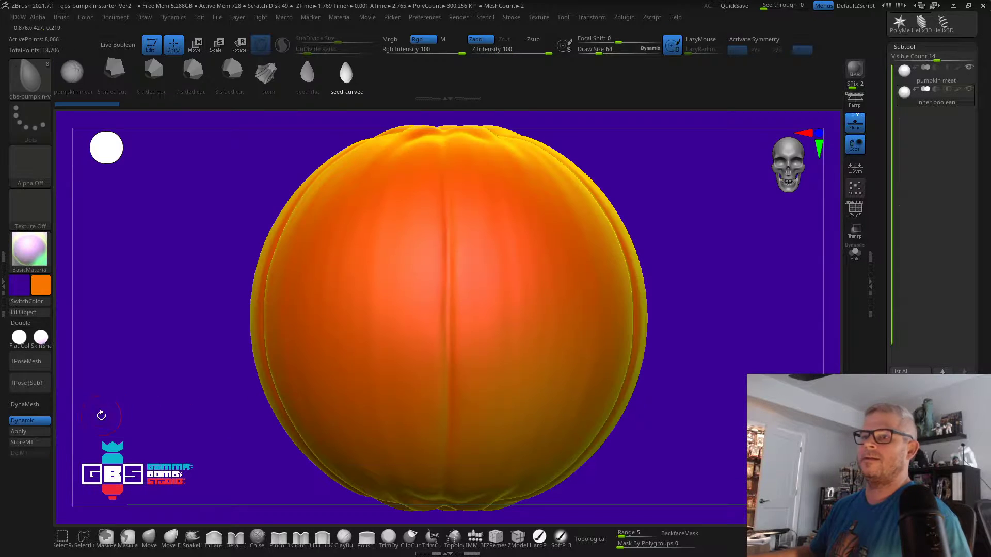
{"action": "left_click", "coordinate": [29, 78]}
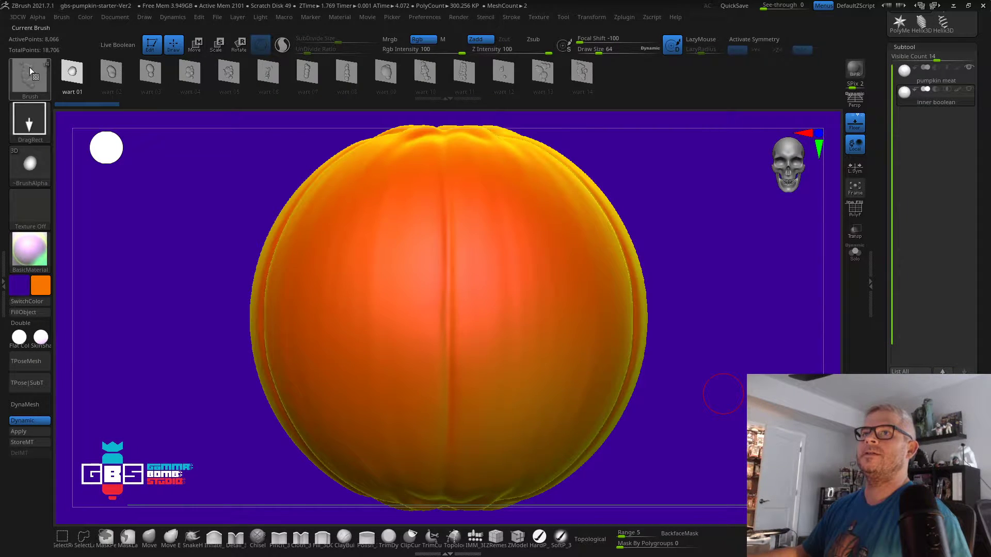
{"action": "left_click", "coordinate": [32, 81]}
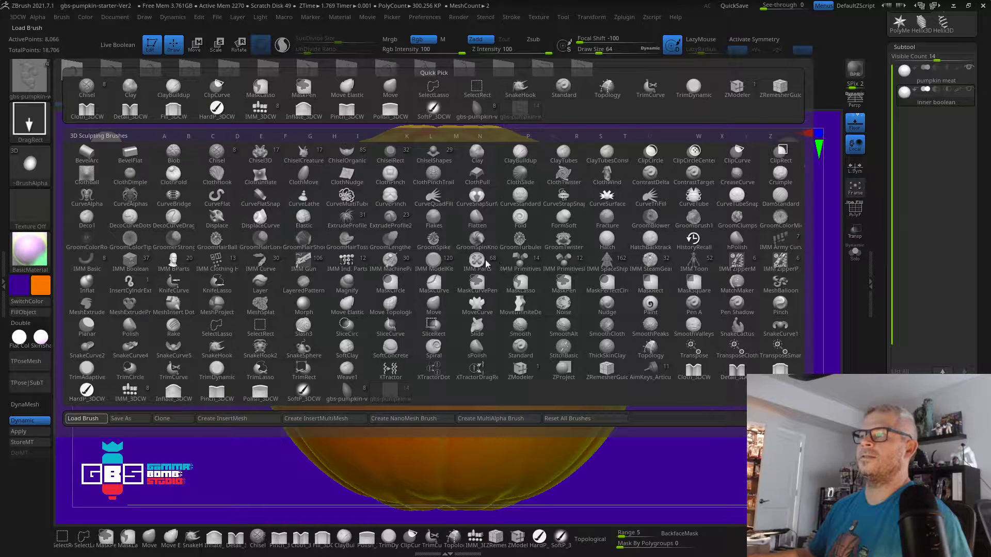
{"action": "left_click", "coordinate": [733, 397]}
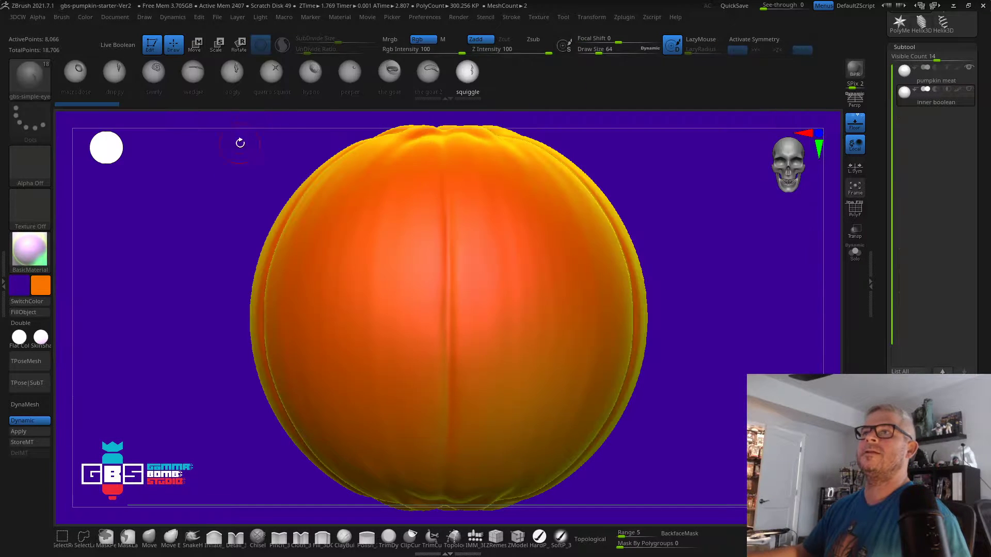
Switch to the CurveAlpha brush and import the 6-point stem alpha as its profile
{"action": "left_click_drag", "start_coordinate": [728, 310], "coordinate": [661, 317], "text": "alt"}
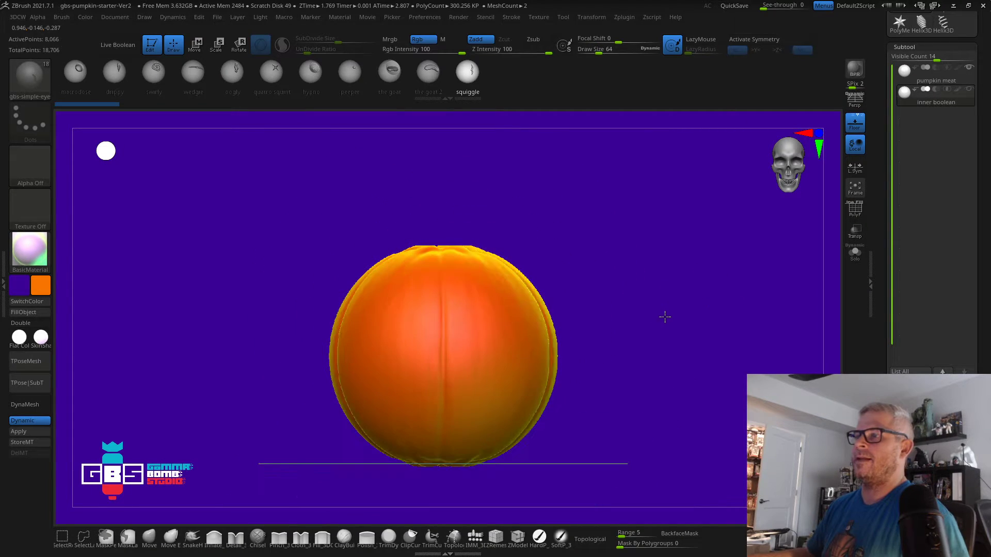
{"action": "left_click", "coordinate": [29, 86]}
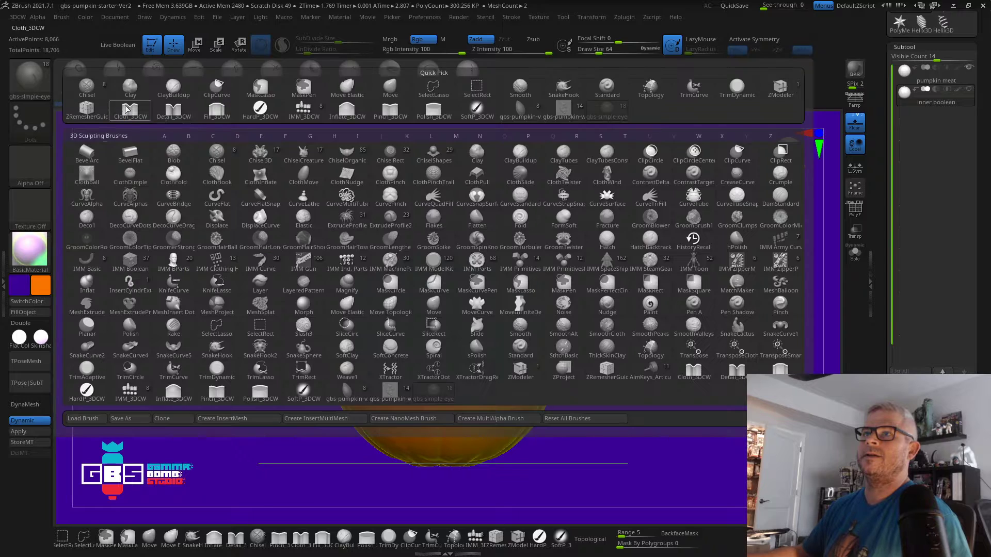
{"action": "left_click", "coordinate": [87, 200]}
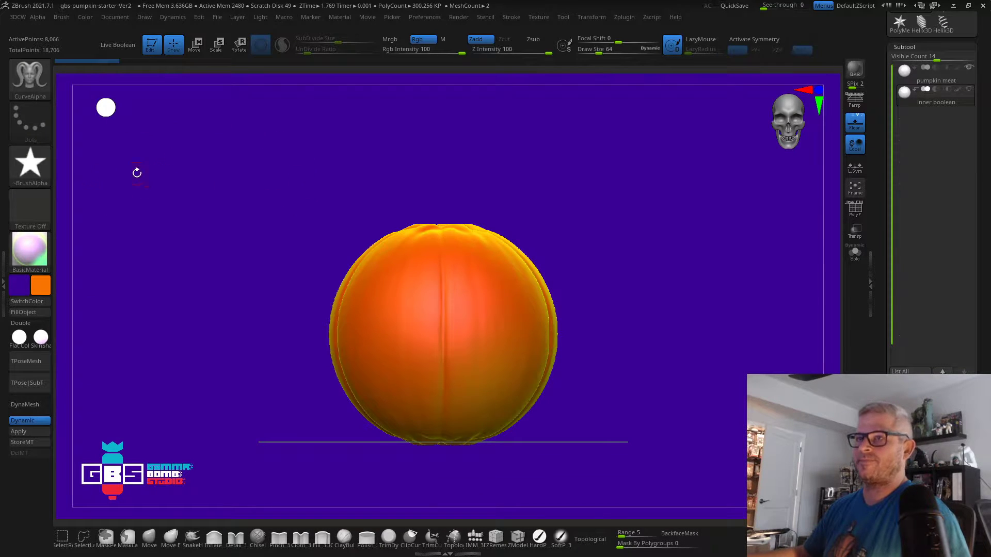
{"action": "left_click", "coordinate": [33, 179]}
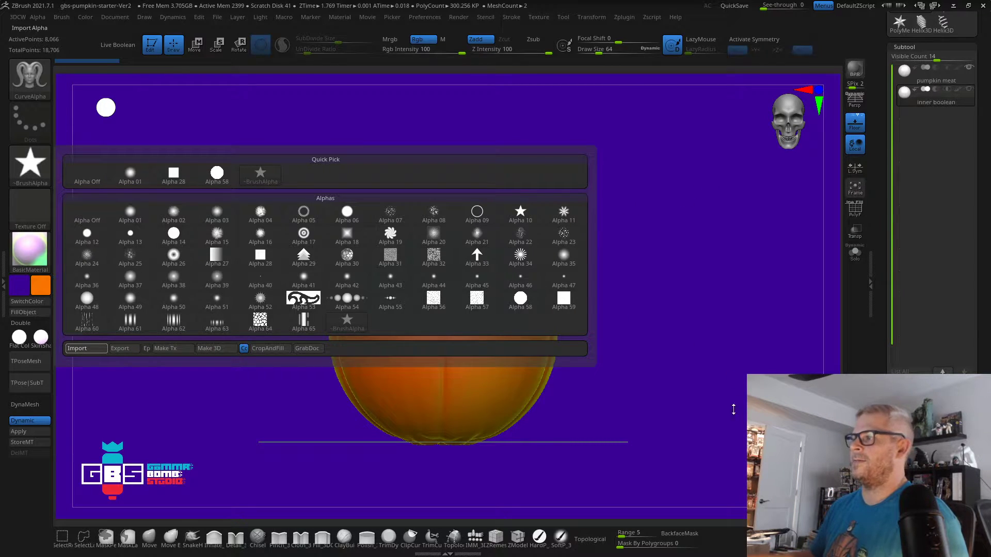
Turn off symmetry on the pumpkin meat subtool and draw a curved stem rising from the pumpkin's top centre and bending sideways
{"action": "mouse_move", "coordinate": [613, 256]}
{"action": "left_mouse_down"}
{"action": "mouse_move", "coordinate": [500, 162]}
{"action": "mouse_move", "coordinate": [621, 175]}
{"action": "left_mouse_up"}
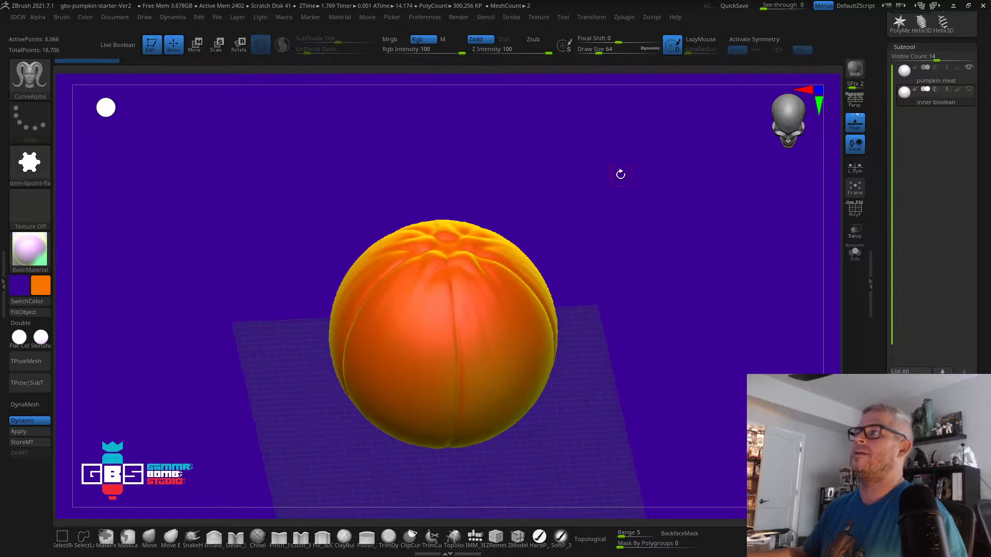
{"action": "left_click", "coordinate": [907, 74]}
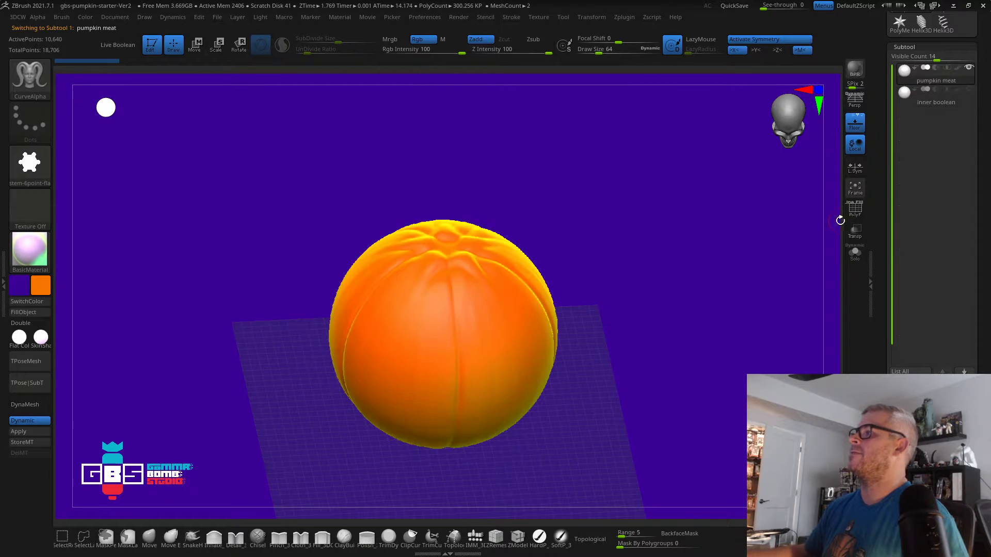
{"action": "left_click", "coordinate": [854, 209]}
{"action": "left_click", "coordinate": [855, 209]}
{"action": "left_click_drag", "start_coordinate": [584, 210], "coordinate": [538, 166]}
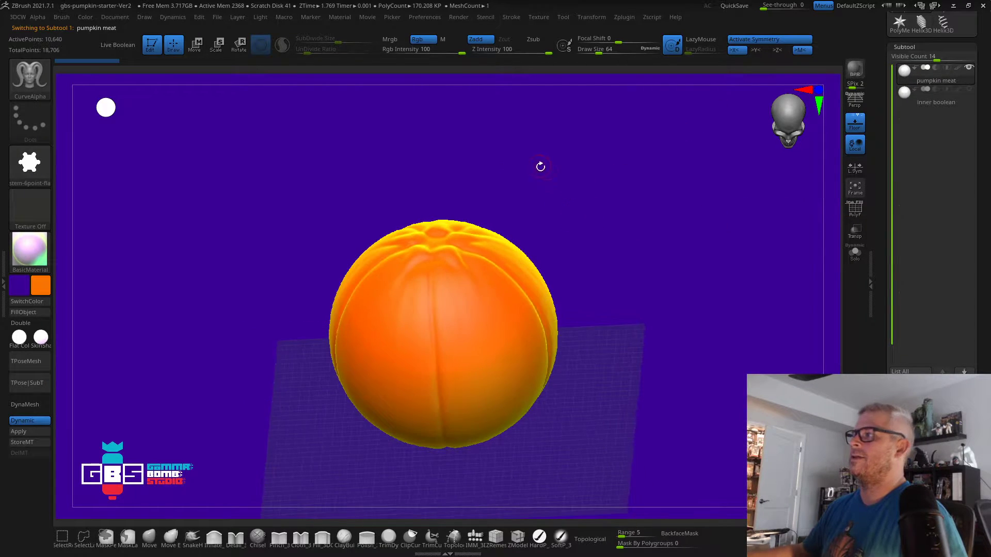
{"action": "left_click", "coordinate": [764, 39]}
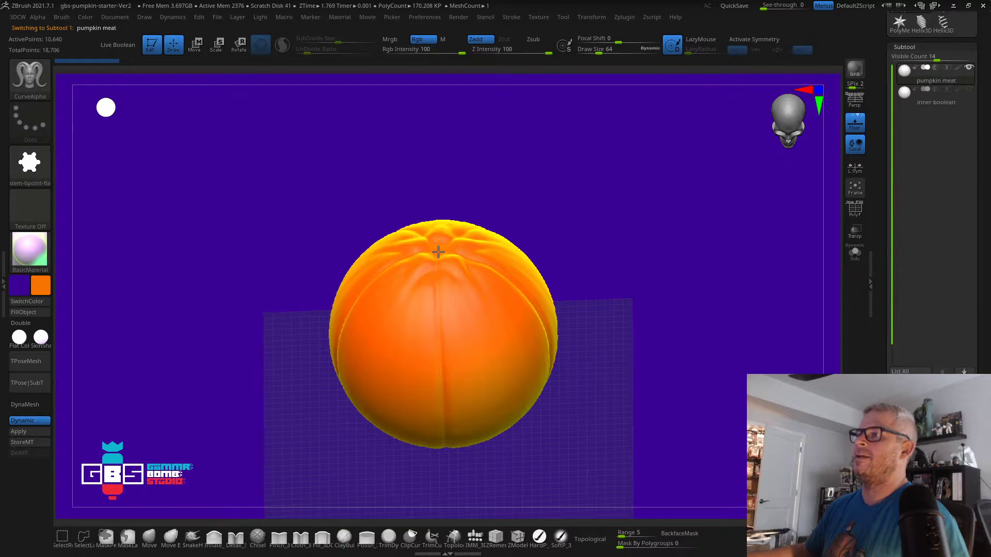
{"action": "left_click_drag", "start_coordinate": [438, 252], "coordinate": [635, 168]}
Set the draw size to about 257 and apply it to the stem curve to thicken the stem
{"action": "mouse_move", "coordinate": [677, 266]}
{"action": "left_mouse_down"}
{"action": "mouse_move", "coordinate": [662, 237]}
{"action": "mouse_move", "coordinate": [637, 292]}
{"action": "mouse_move", "coordinate": [637, 281]}
{"action": "left_mouse_up"}
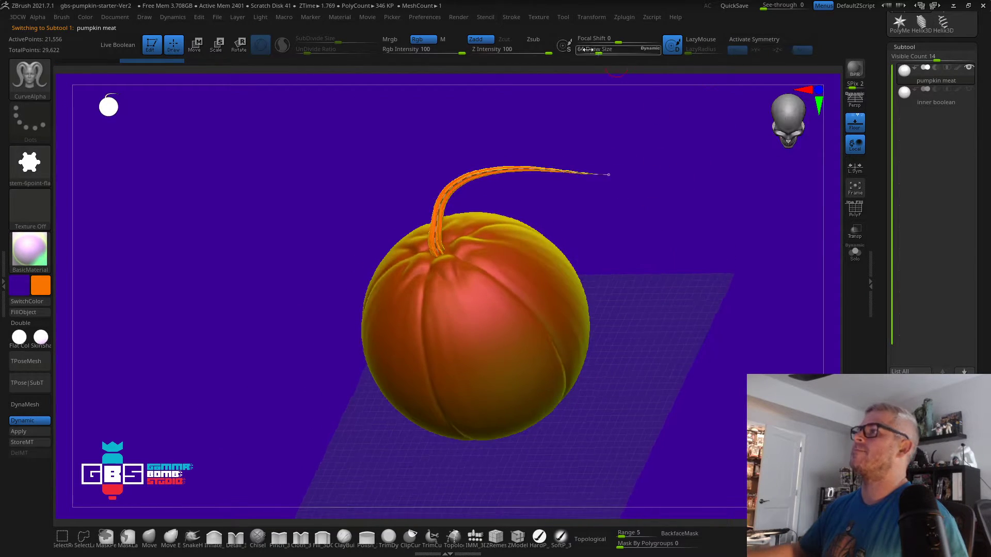
{"action": "left_click_drag", "start_coordinate": [587, 50], "coordinate": [619, 49]}
{"action": "left_click", "coordinate": [454, 189]}
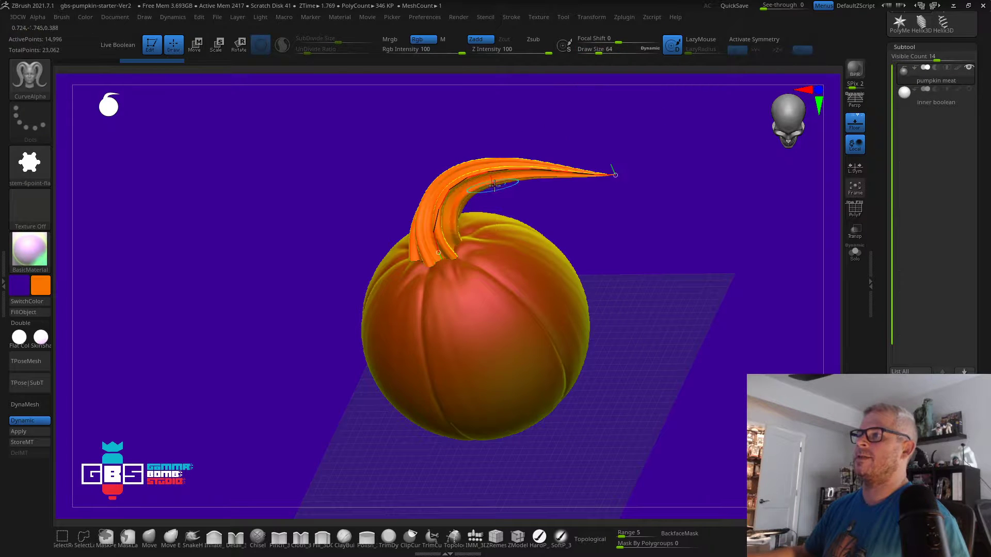
Move the base of the stem curve into the pumpkin's top and undo the stray adjustments
{"action": "mouse_move", "coordinate": [602, 230]}
{"action": "left_mouse_down"}
{"action": "mouse_move", "coordinate": [578, 206]}
{"action": "mouse_move", "coordinate": [585, 195]}
{"action": "mouse_move", "coordinate": [542, 206]}
{"action": "mouse_move", "coordinate": [562, 186]}
{"action": "mouse_move", "coordinate": [635, 175]}
{"action": "mouse_move", "coordinate": [627, 160]}
{"action": "mouse_move", "coordinate": [594, 196]}
{"action": "left_mouse_up"}
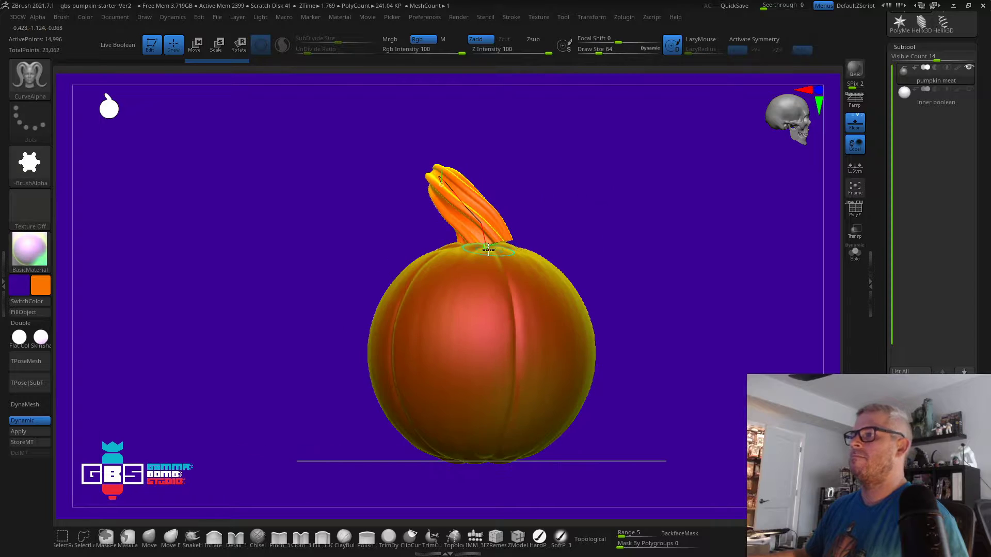
{"action": "left_click_drag", "start_coordinate": [485, 248], "coordinate": [482, 254]}
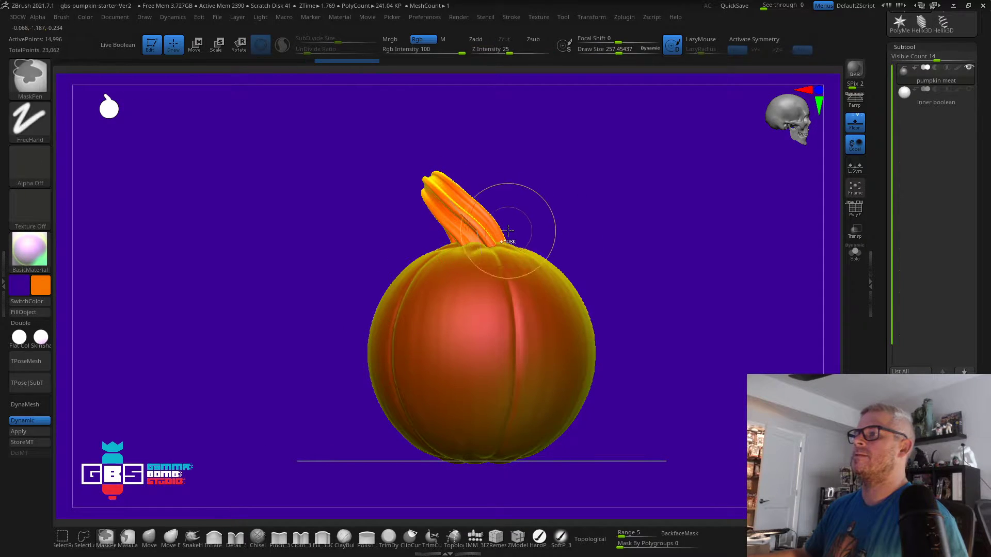
{"action": "key", "text": "ctrl+z"}
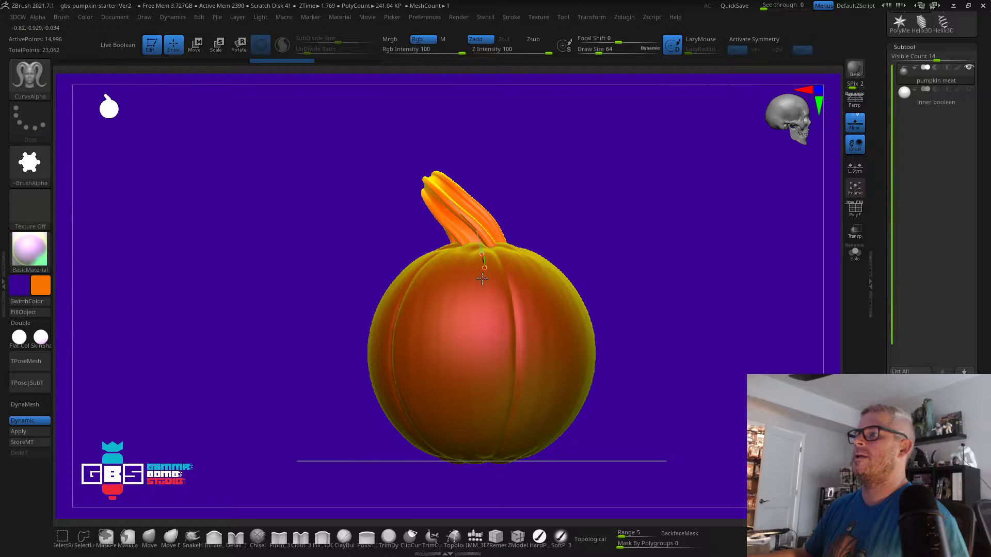
{"action": "left_click_drag", "start_coordinate": [483, 278], "coordinate": [480, 286]}
{"action": "left_click_drag", "start_coordinate": [630, 242], "coordinate": [539, 249]}
{"action": "key", "text": "ctrl+z"}
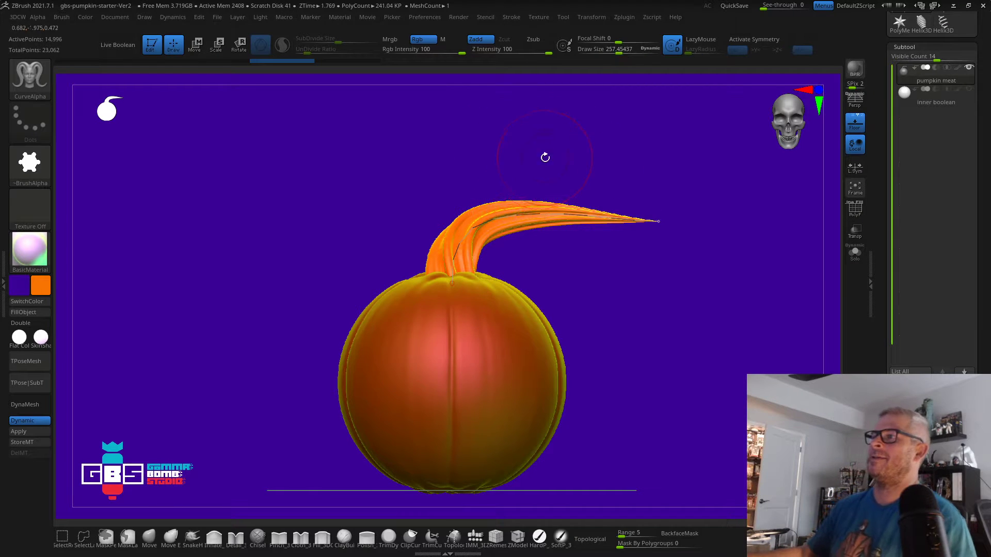
Reshape the stem curve so it rises steeply, arches over and flares outward into a thin tip
{"action": "left_click_drag", "start_coordinate": [534, 166], "coordinate": [498, 219]}
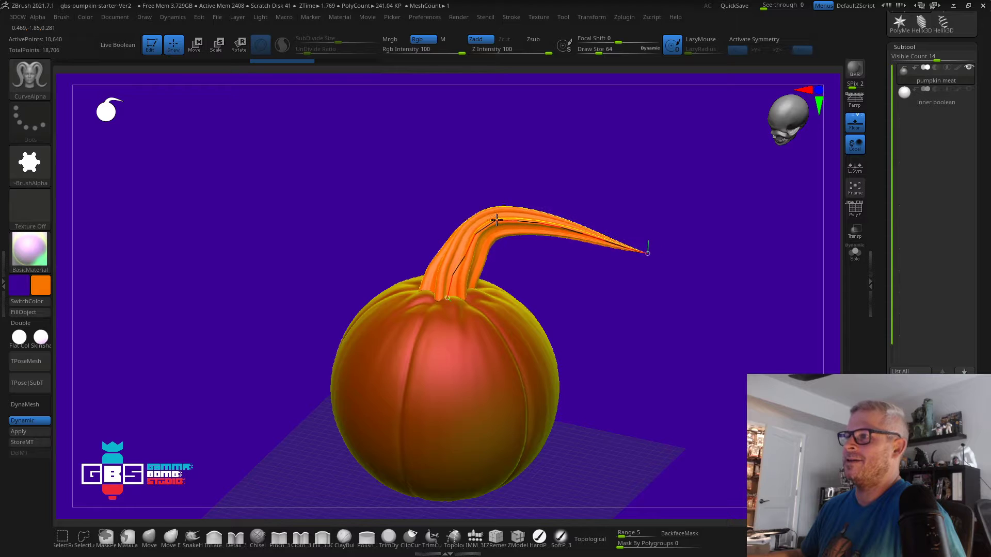
{"action": "left_click_drag", "start_coordinate": [588, 158], "coordinate": [478, 251]}
{"action": "left_click_drag", "start_coordinate": [536, 230], "coordinate": [637, 205]}
{"action": "left_click_drag", "start_coordinate": [564, 202], "coordinate": [499, 227]}
{"action": "left_click_drag", "start_coordinate": [598, 200], "coordinate": [597, 242]}
{"action": "left_click_drag", "start_coordinate": [543, 216], "coordinate": [498, 204]}
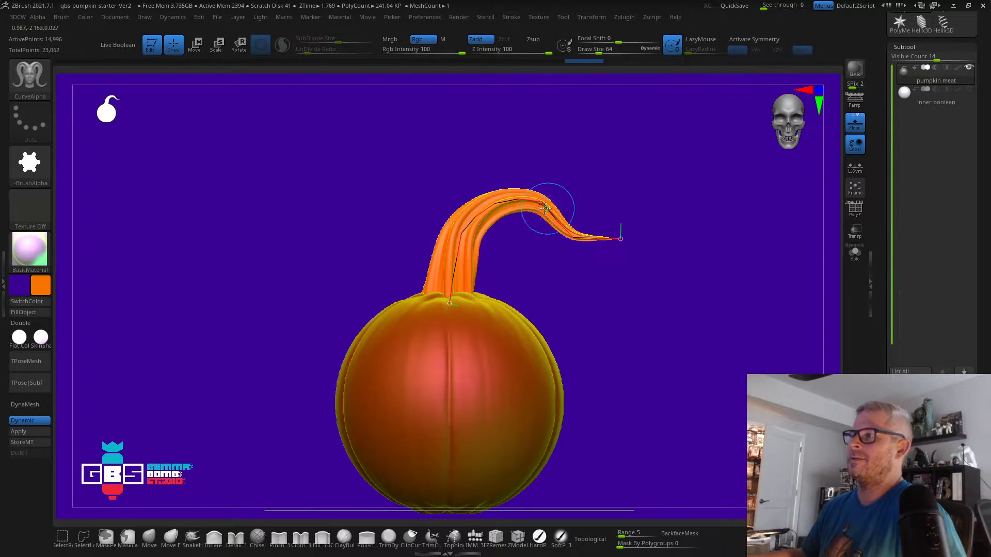
{"action": "left_click_drag", "start_coordinate": [563, 225], "coordinate": [560, 230]}
{"action": "left_click_drag", "start_coordinate": [505, 213], "coordinate": [492, 209]}
{"action": "left_click_drag", "start_coordinate": [579, 193], "coordinate": [567, 194]}
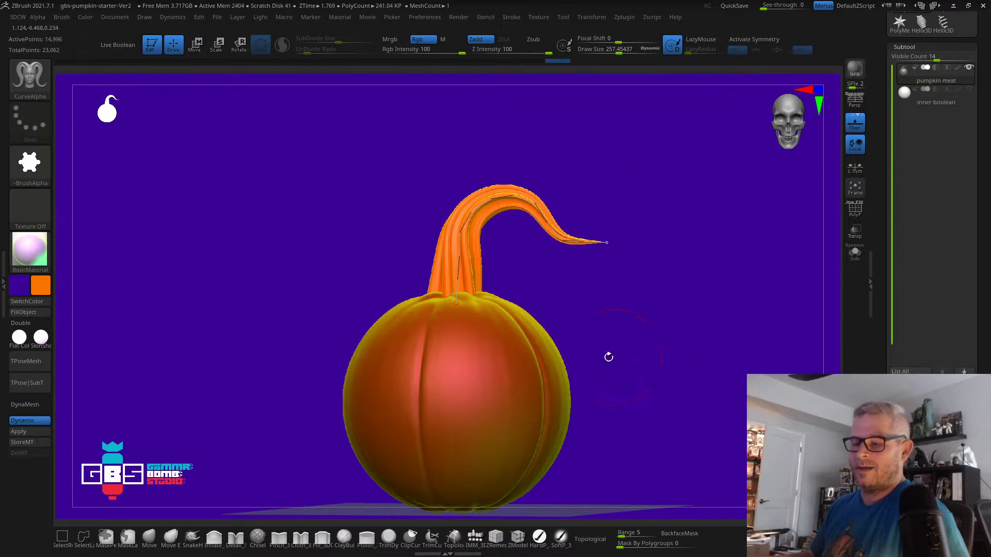
Release the stem's active curve and split the unmasked stem points off into their own subtool
{"action": "left_click", "coordinate": [517, 380]}
{"action": "left_click_drag", "start_coordinate": [620, 357], "coordinate": [620, 326]}
{"action": "left_click_drag", "start_coordinate": [649, 196], "coordinate": [697, 277]}
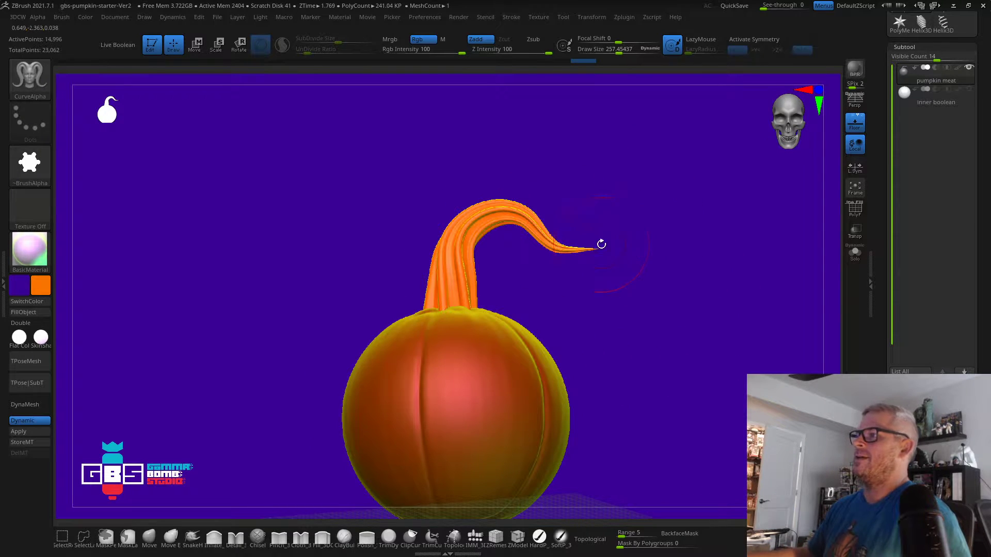
{"action": "mouse_move", "coordinate": [628, 245]}
{"action": "left_mouse_down"}
{"action": "mouse_move", "coordinate": [635, 237]}
{"action": "mouse_move", "coordinate": [621, 250]}
{"action": "left_mouse_up"}
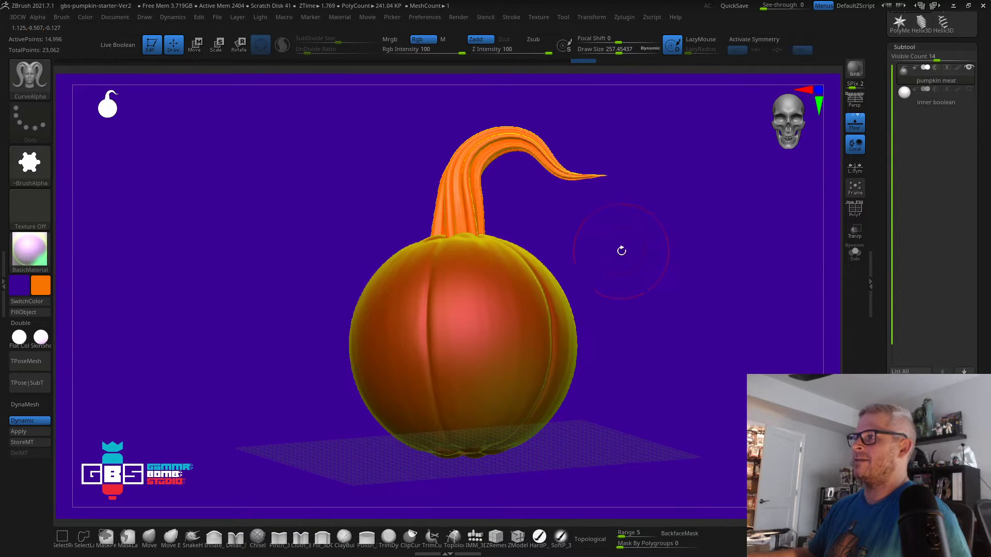
{"action": "key", "text": "space"}
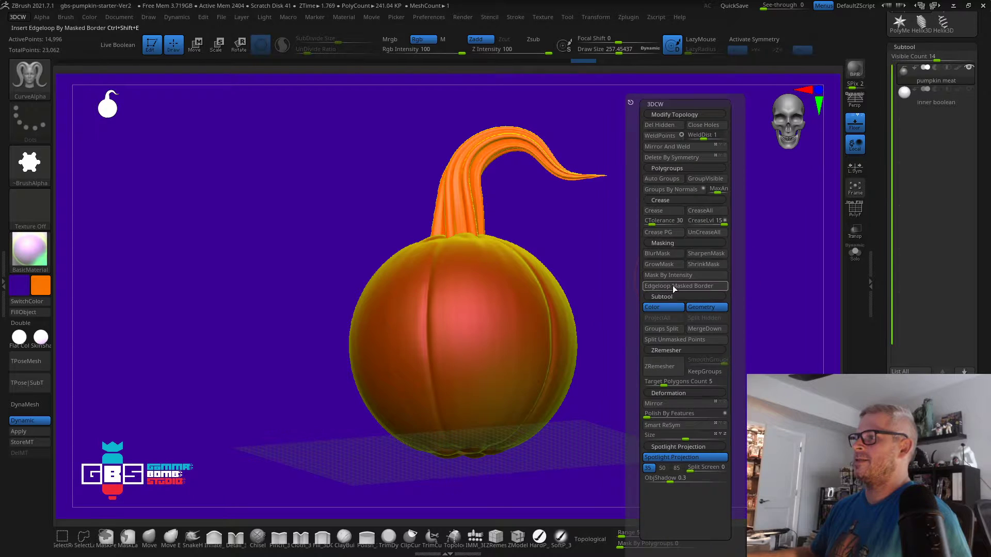
{"action": "left_click", "coordinate": [655, 342]}
{"action": "left_click_drag", "start_coordinate": [683, 233], "coordinate": [704, 267]}
Hide the new stem subtool below inner boolean in the list and reselect the pumpkin meat subtool
{"action": "left_click", "coordinate": [924, 99]}
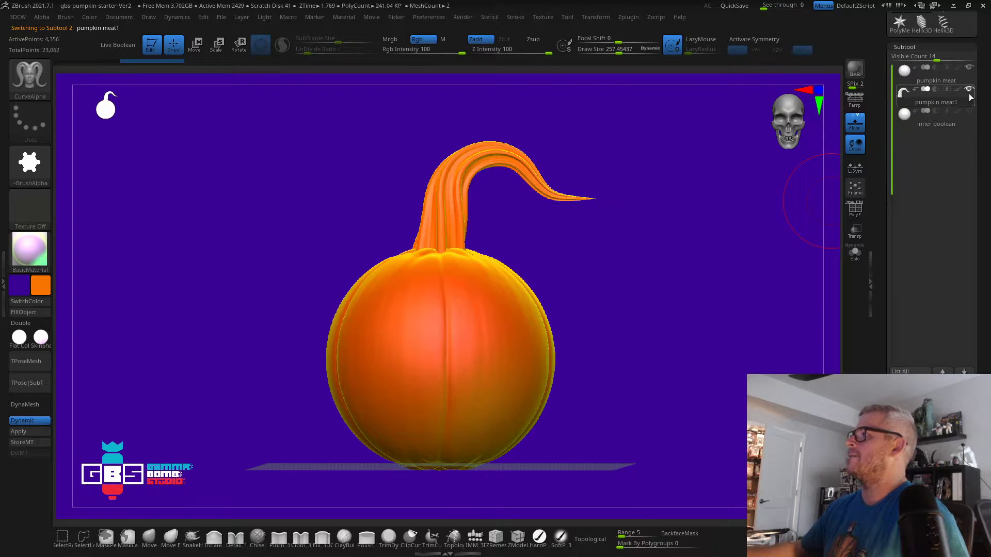
{"action": "left_click_drag", "start_coordinate": [901, 96], "coordinate": [906, 138]}
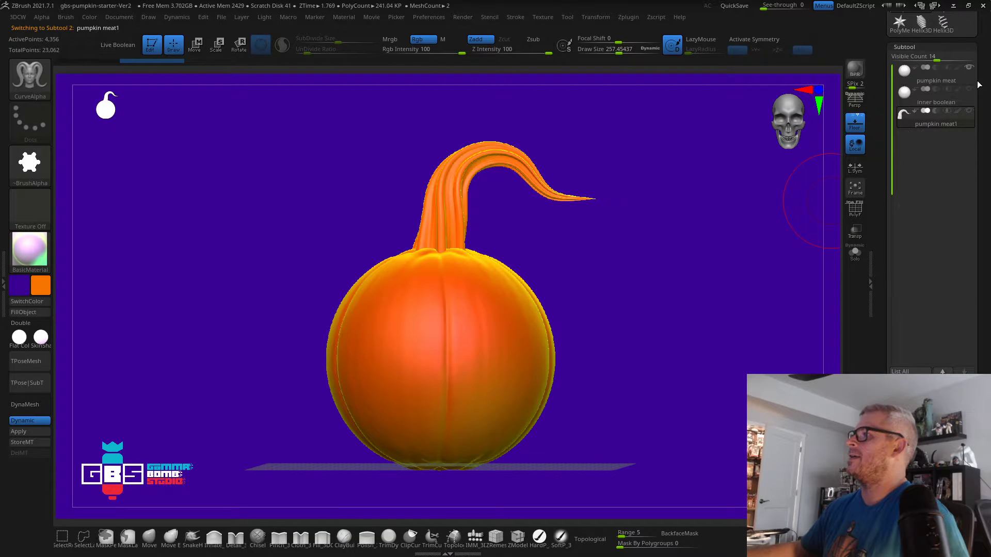
{"action": "left_click", "coordinate": [906, 74]}
{"action": "left_click_drag", "start_coordinate": [707, 238], "coordinate": [720, 234], "text": "shift"}
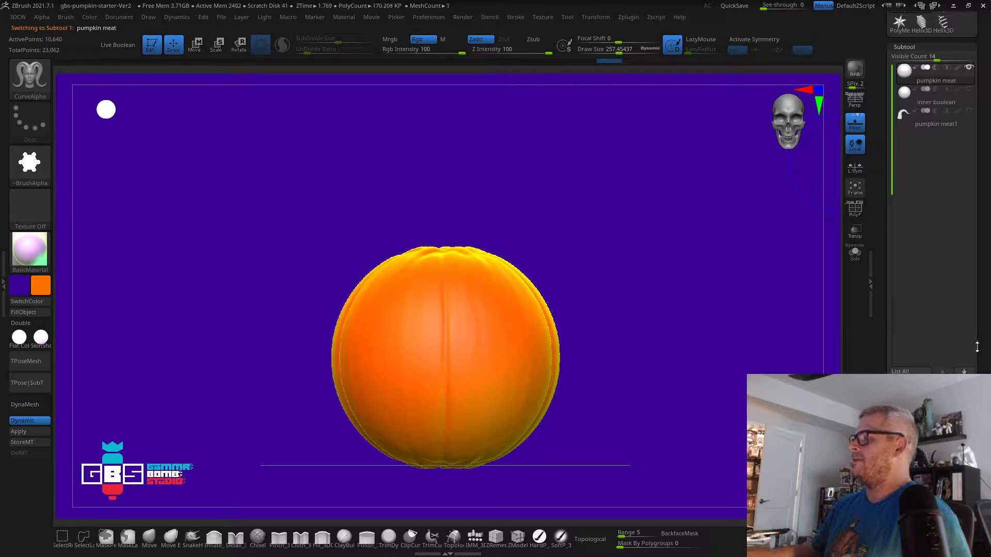
Switch to the GBS pumpkin insert-mesh brush and choose its 5 sided cut mesh for the pumpkin's top
{"action": "left_click_drag", "start_coordinate": [981, 353], "coordinate": [980, 321]}
{"action": "left_click_drag", "start_coordinate": [512, 186], "coordinate": [548, 221]}
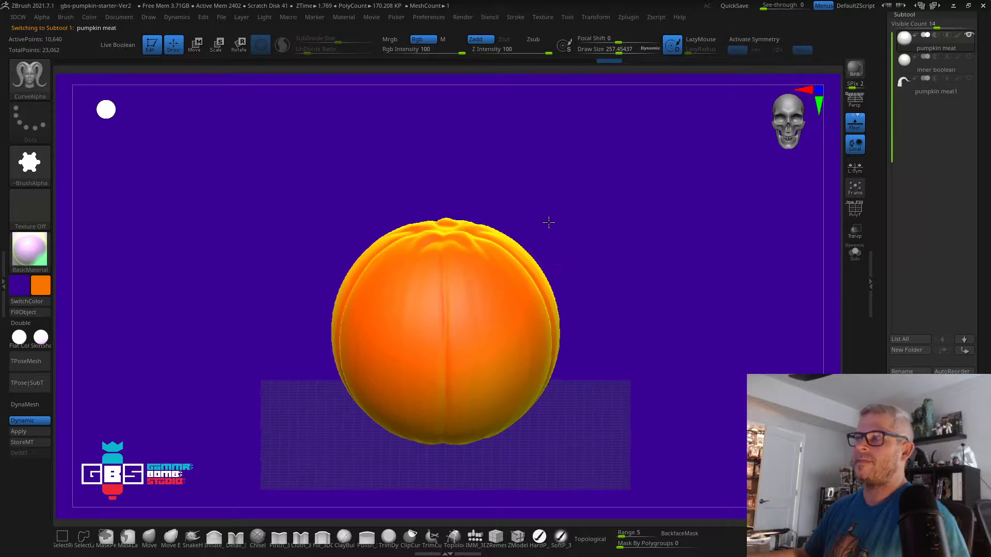
{"action": "left_click", "coordinate": [36, 75]}
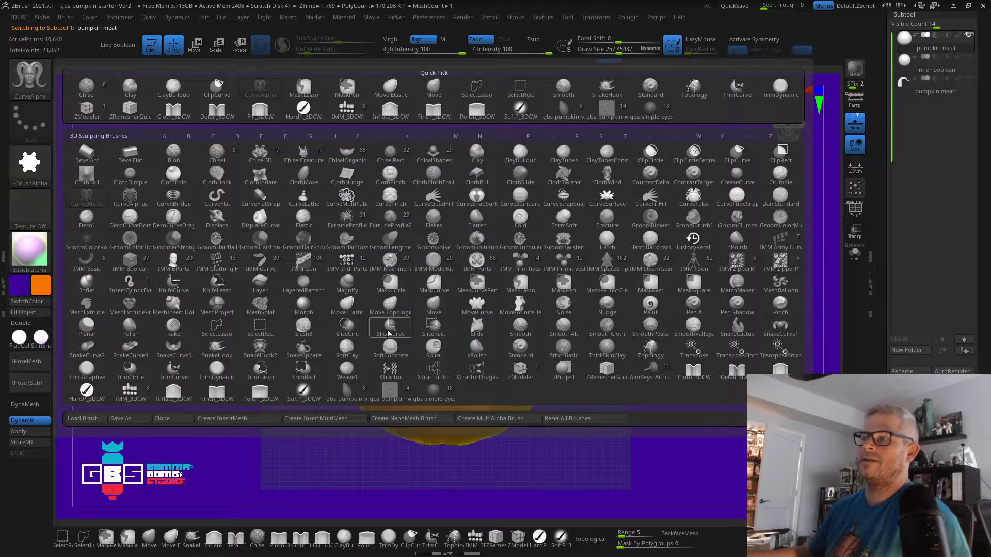
{"action": "left_click", "coordinate": [565, 112]}
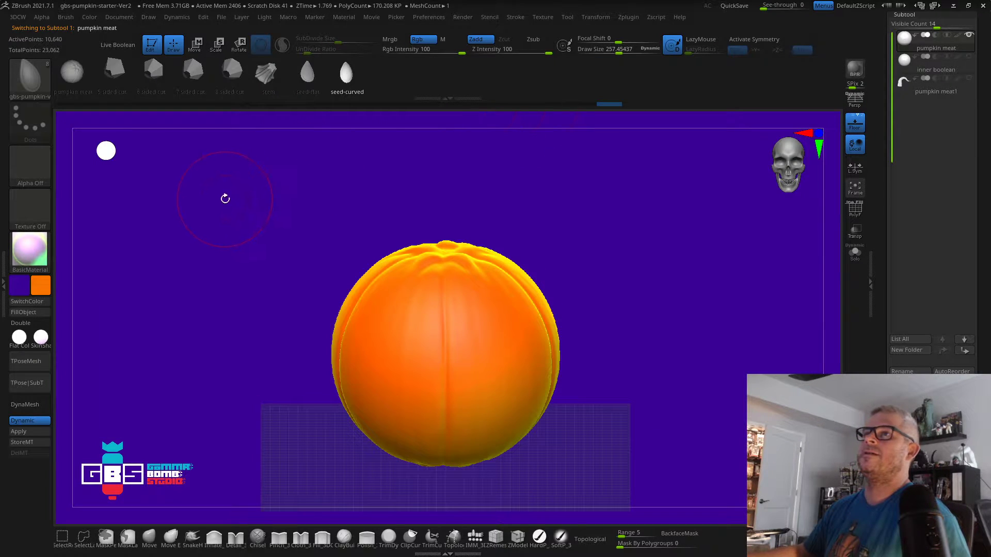
{"action": "left_click_drag", "start_coordinate": [593, 191], "coordinate": [644, 207]}
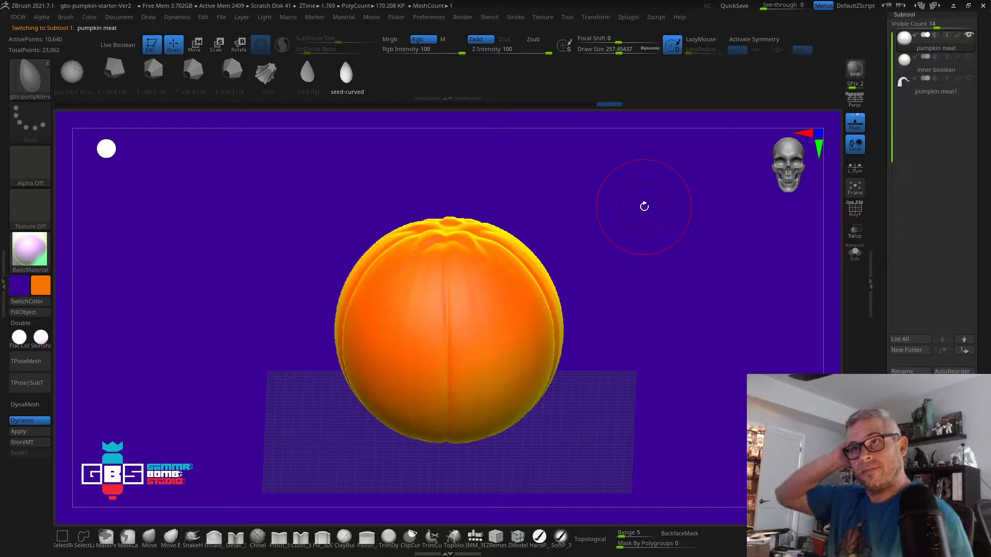
{"action": "left_click", "coordinate": [69, 83]}
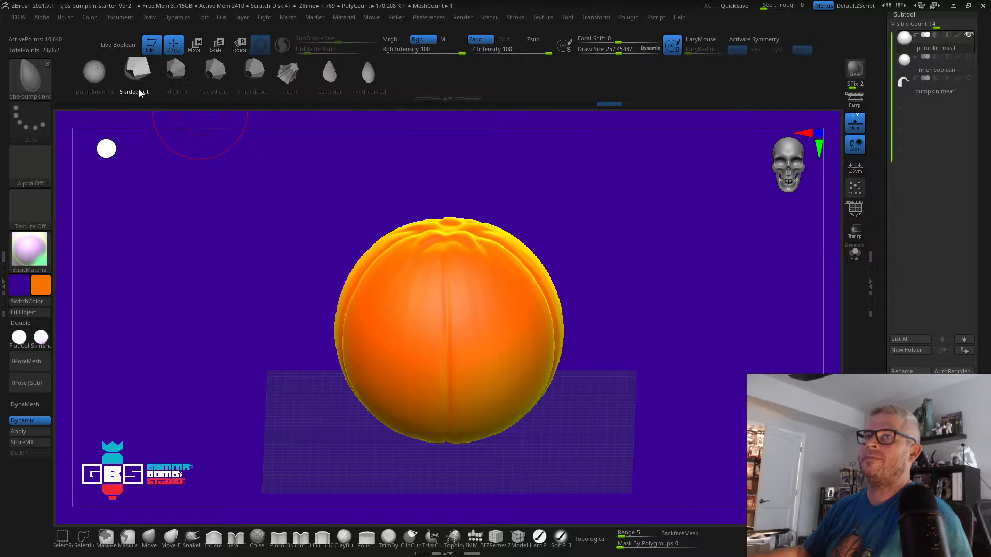
{"action": "left_click", "coordinate": [139, 89]}
{"action": "mouse_move", "coordinate": [613, 283]}
{"action": "left_mouse_down"}
{"action": "mouse_move", "coordinate": [597, 290]}
{"action": "mouse_move", "coordinate": [596, 314]}
{"action": "left_mouse_up"}
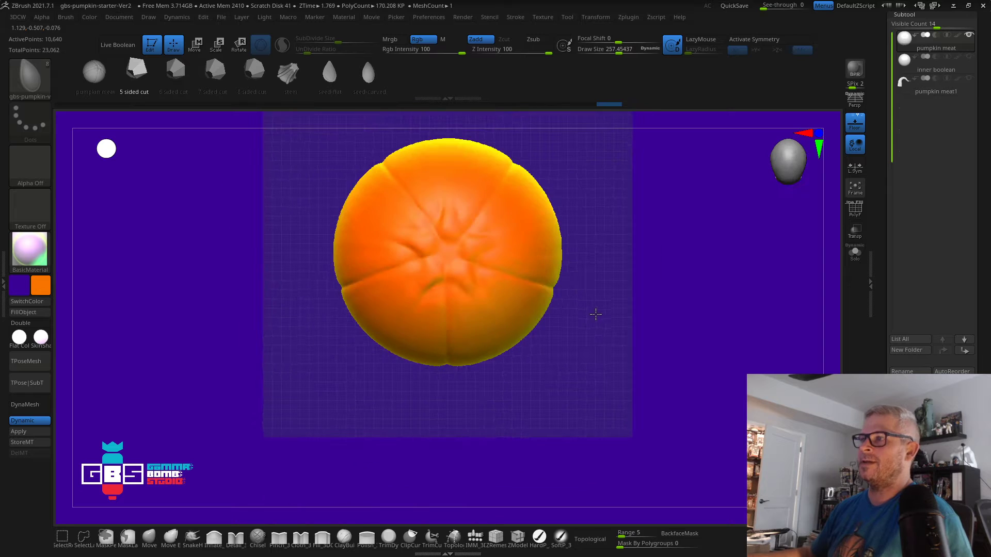
Turn off the pumpkin's dynamic subdivision and insert the 5 sided cut mesh at the centre of its top
{"action": "left_click_drag", "start_coordinate": [697, 267], "coordinate": [701, 314], "text": "alt"}
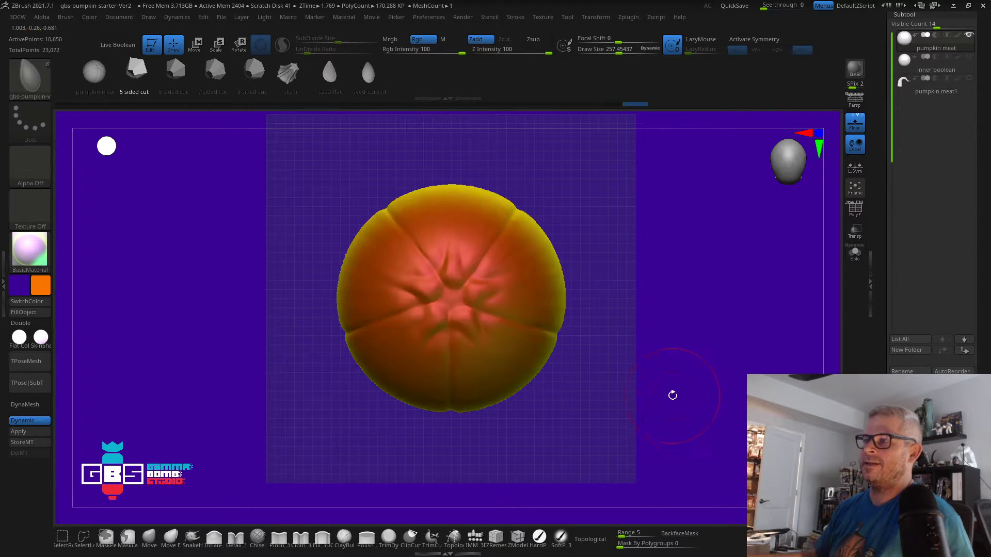
{"action": "left_click_drag", "start_coordinate": [671, 394], "coordinate": [672, 329]}
{"action": "left_click_drag", "start_coordinate": [650, 165], "coordinate": [606, 255], "text": "shift"}
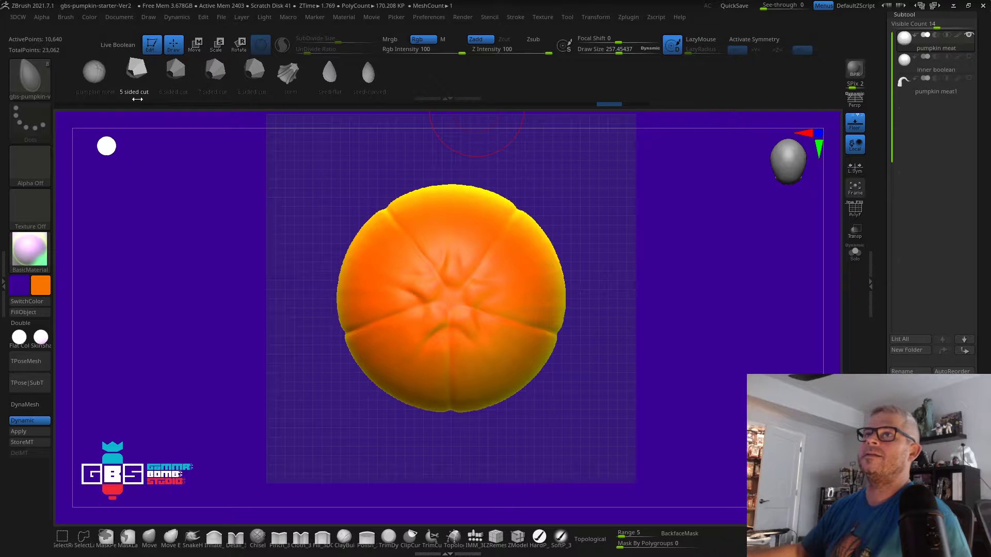
{"action": "key", "text": "shift+d"}
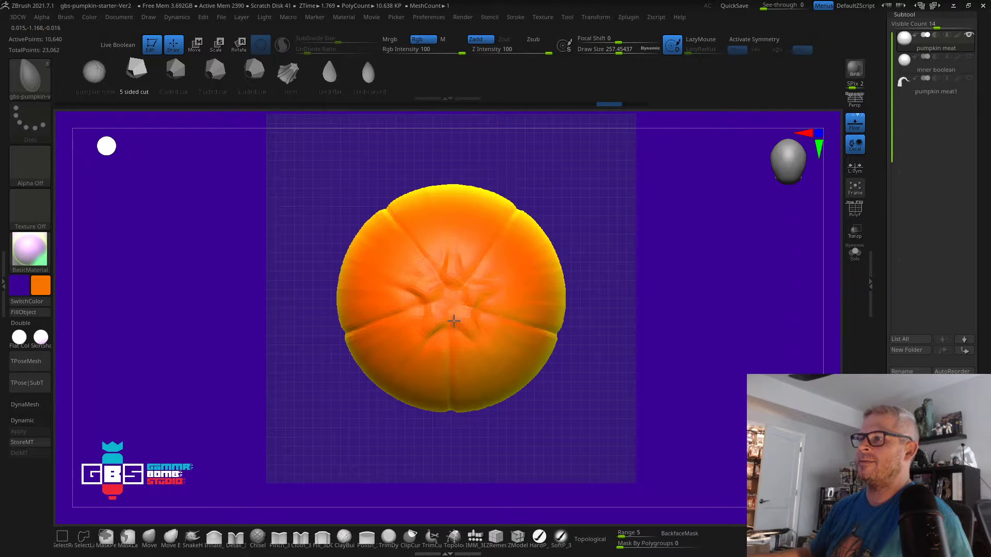
{"action": "left_click_drag", "start_coordinate": [604, 413], "coordinate": [635, 317]}
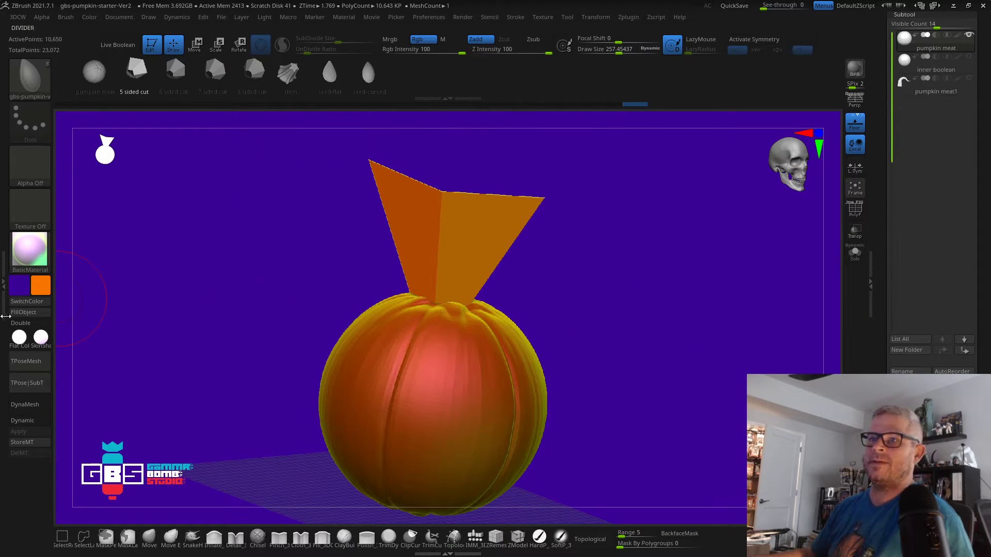
Make the inserted cut mesh display double-sided and open the tool's display properties
{"action": "left_click", "coordinate": [20, 323]}
{"action": "scroll", "coordinate": [929, 207], "scroll_direction": "down", "scroll_amount": 5}
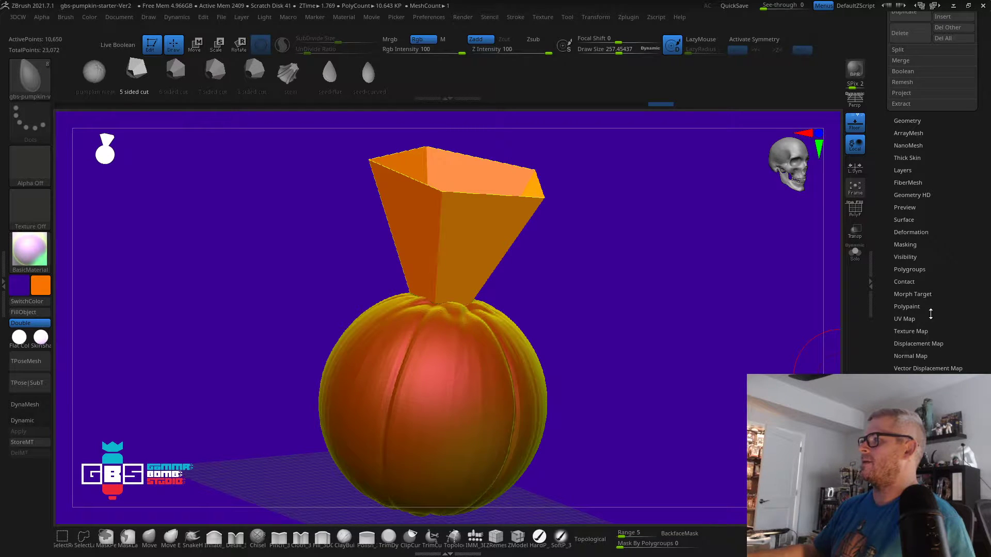
{"action": "left_click", "coordinate": [919, 381]}
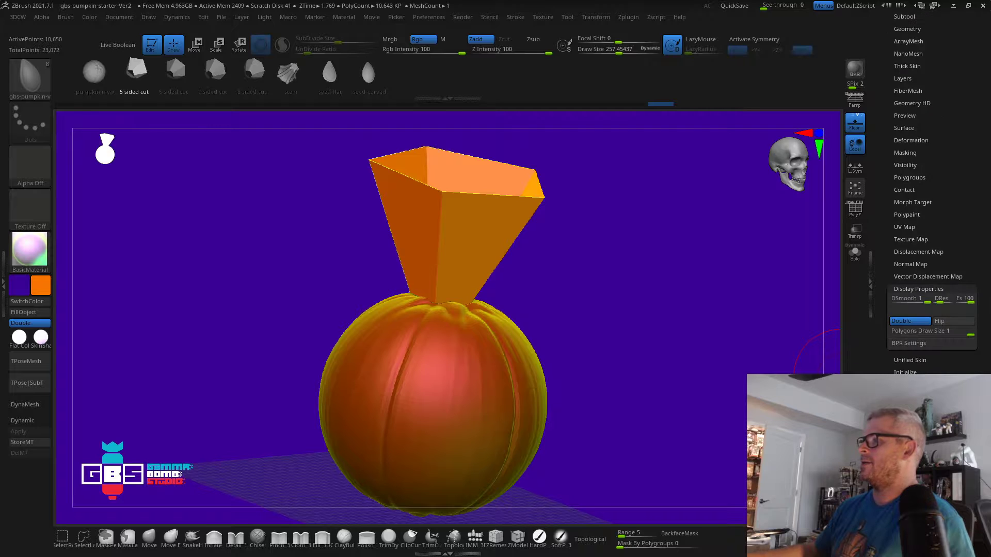
Split the unmasked cut mesh points off the pumpkin into their own subtool
{"action": "left_click_drag", "start_coordinate": [631, 268], "coordinate": [542, 221]}
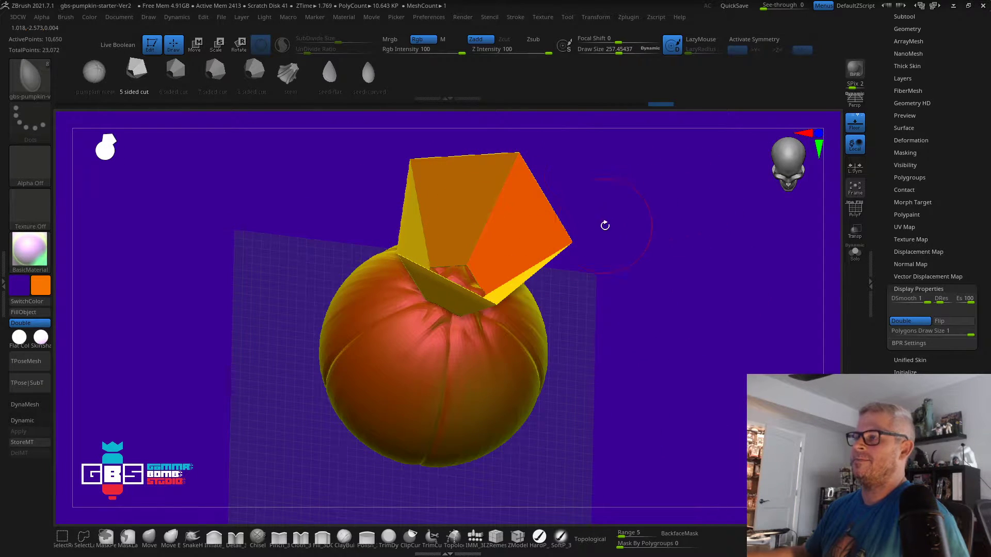
{"action": "left_click_drag", "start_coordinate": [605, 225], "coordinate": [592, 184]}
{"action": "left_click_drag", "start_coordinate": [644, 243], "coordinate": [642, 265], "text": "shift"}
{"action": "key", "text": "3"}
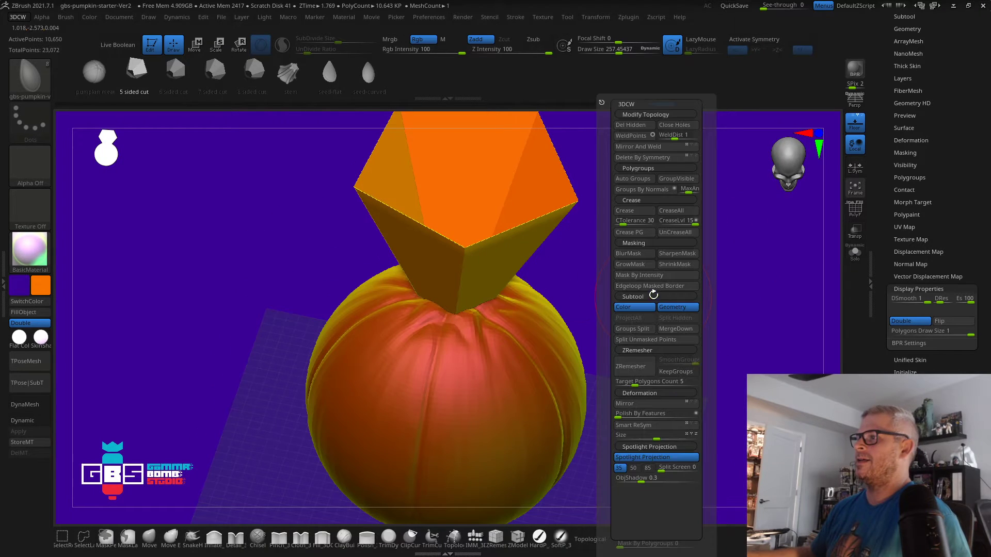
{"action": "left_click", "coordinate": [632, 341]}
Make the split-off cut mesh the active subtool and turn on its polyframe display
{"action": "left_click", "coordinate": [904, 16]}
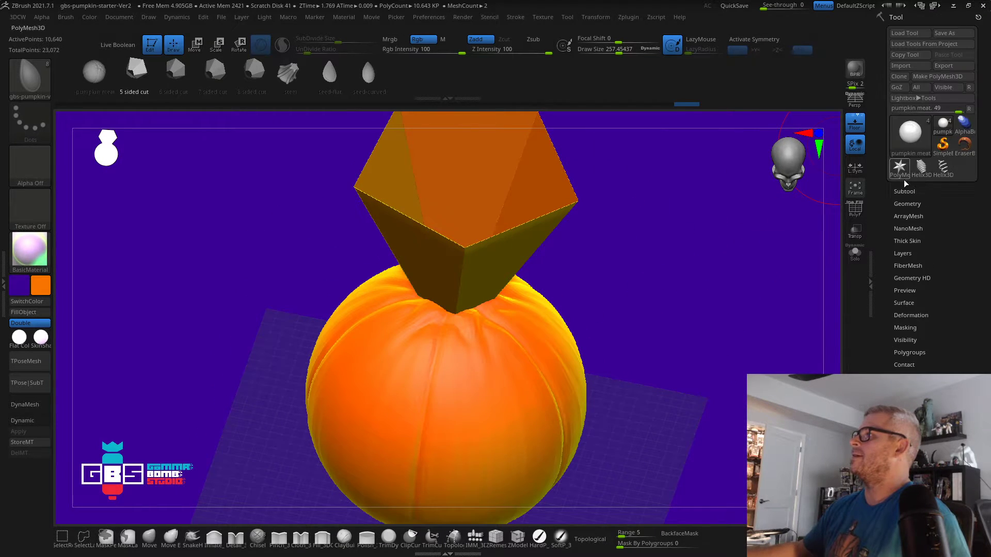
{"action": "left_click", "coordinate": [913, 93]}
{"action": "left_click_drag", "start_coordinate": [642, 333], "coordinate": [614, 281]}
{"action": "left_click", "coordinate": [855, 208]}
{"action": "left_click_drag", "start_coordinate": [670, 280], "coordinate": [660, 301]}
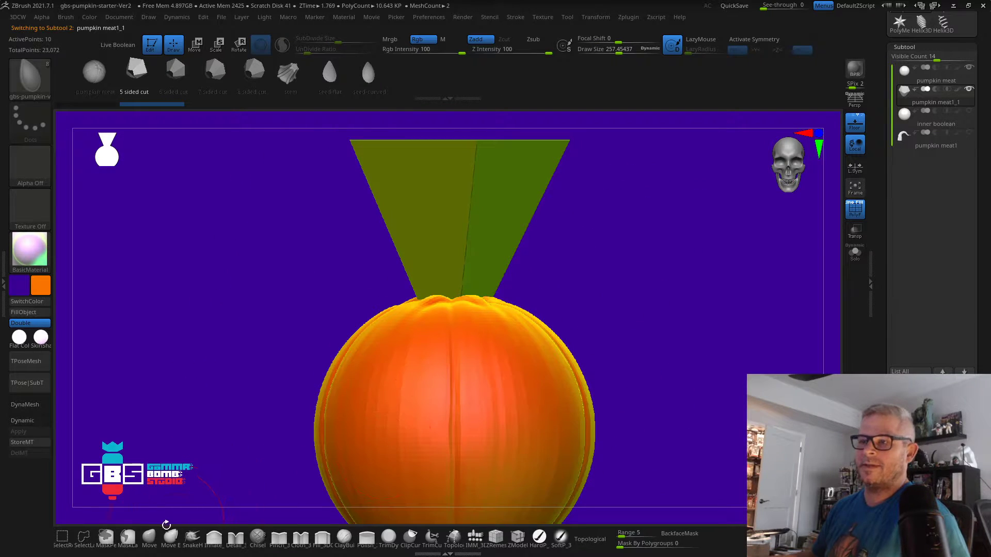
Lower the cut mesh straight down so its narrow end sinks into the pumpkin's top
{"action": "key", "text": "w"}
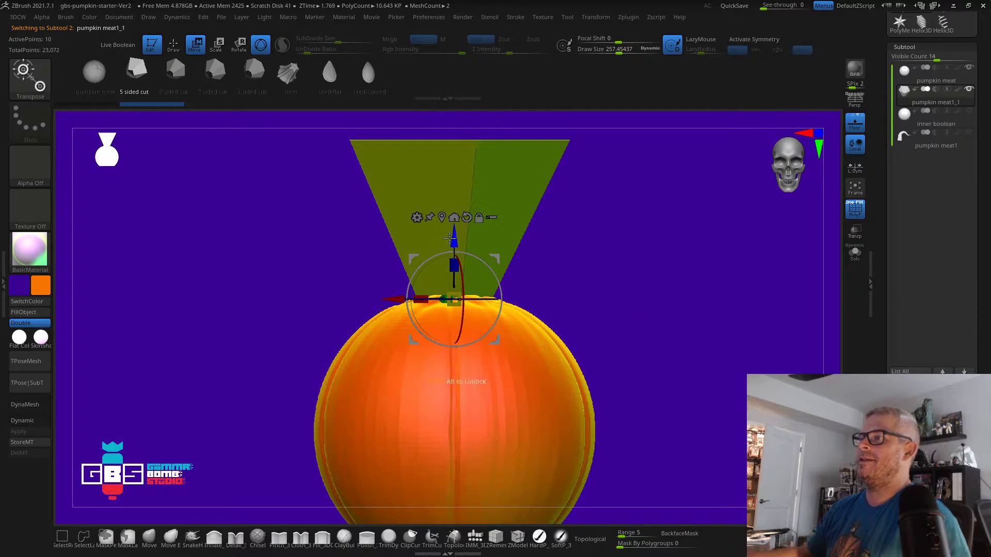
{"action": "left_click_drag", "start_coordinate": [449, 237], "coordinate": [445, 330]}
{"action": "left_click_drag", "start_coordinate": [689, 253], "coordinate": [686, 301]}
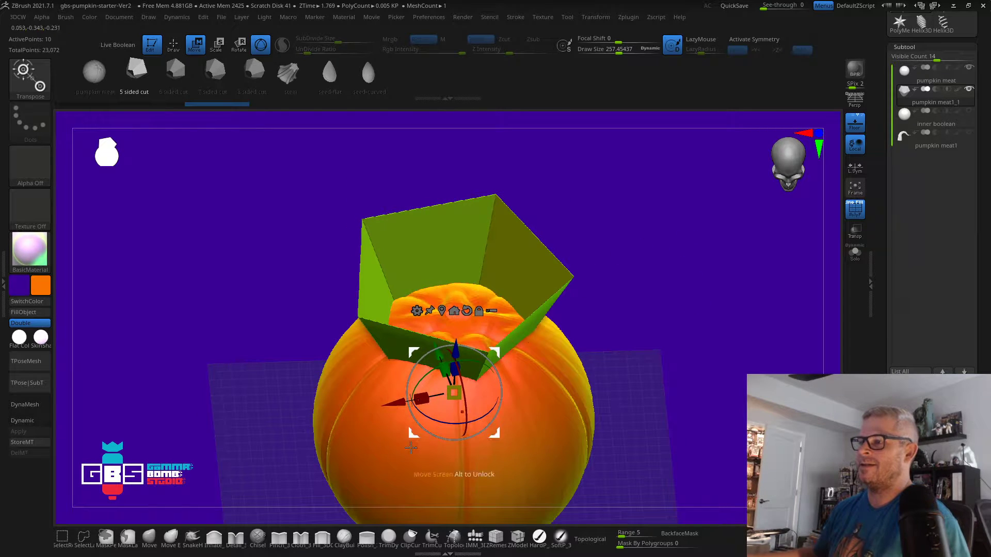
Switch to the Move brush and turn on transparency so the cut mesh can be seen through the pumpkin
{"action": "left_click", "coordinate": [149, 537]}
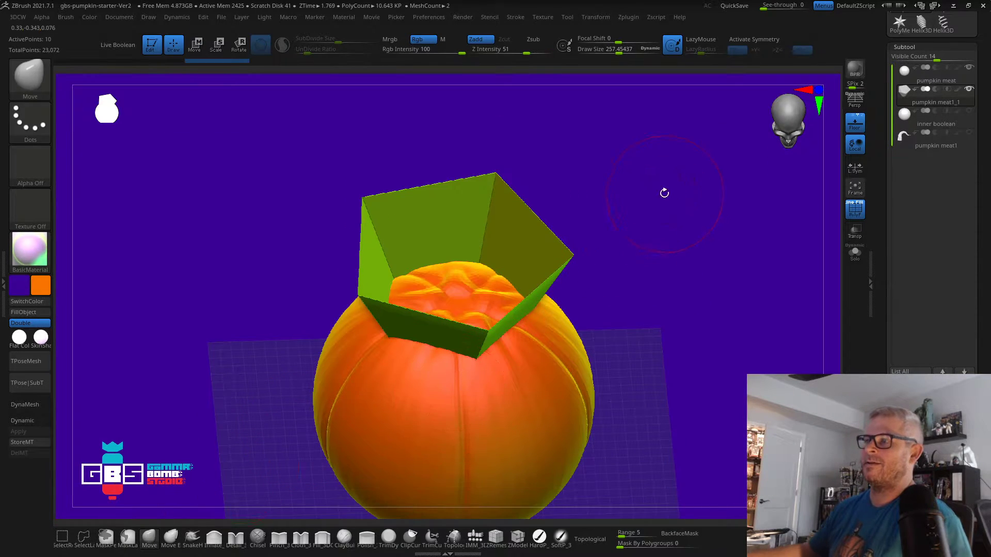
{"action": "mouse_move", "coordinate": [664, 192]}
{"action": "left_mouse_down"}
{"action": "mouse_move", "coordinate": [668, 161]}
{"action": "mouse_move", "coordinate": [714, 274]}
{"action": "mouse_move", "coordinate": [683, 342]}
{"action": "mouse_move", "coordinate": [655, 356]}
{"action": "mouse_move", "coordinate": [628, 351]}
{"action": "left_mouse_up"}
{"action": "left_click_drag", "start_coordinate": [457, 277], "coordinate": [503, 258]}
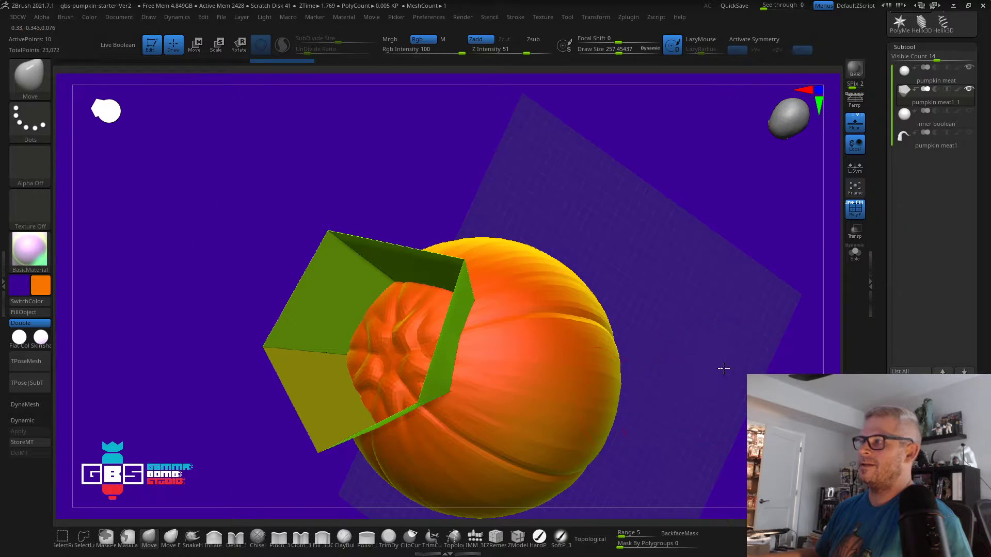
{"action": "left_click_drag", "start_coordinate": [723, 369], "coordinate": [743, 294]}
{"action": "left_click", "coordinate": [855, 232]}
Pull the cut mesh's corner points around to reshape it into a less regular five-sided funnel
{"action": "left_click_drag", "start_coordinate": [640, 376], "coordinate": [670, 322], "text": "alt"}
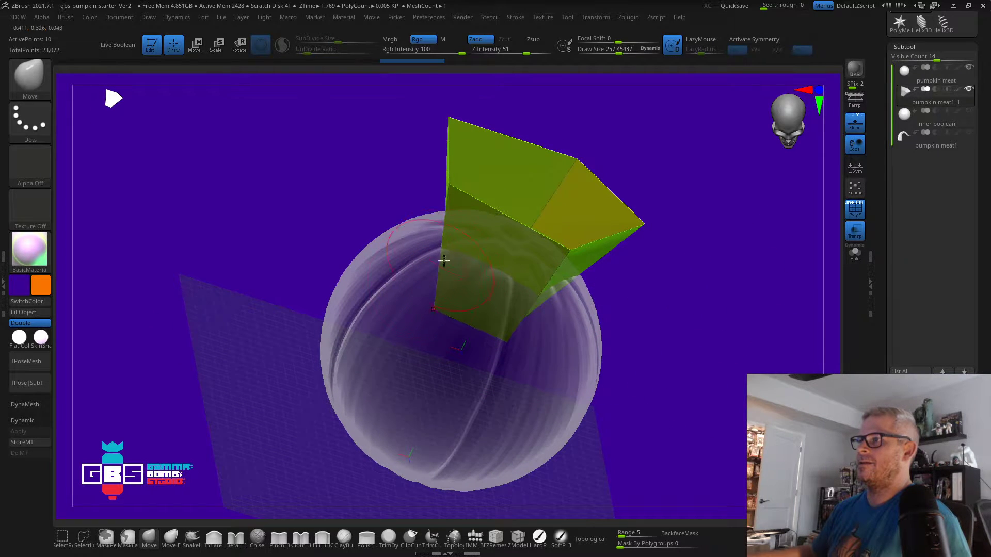
{"action": "left_click_drag", "start_coordinate": [425, 182], "coordinate": [463, 279]}
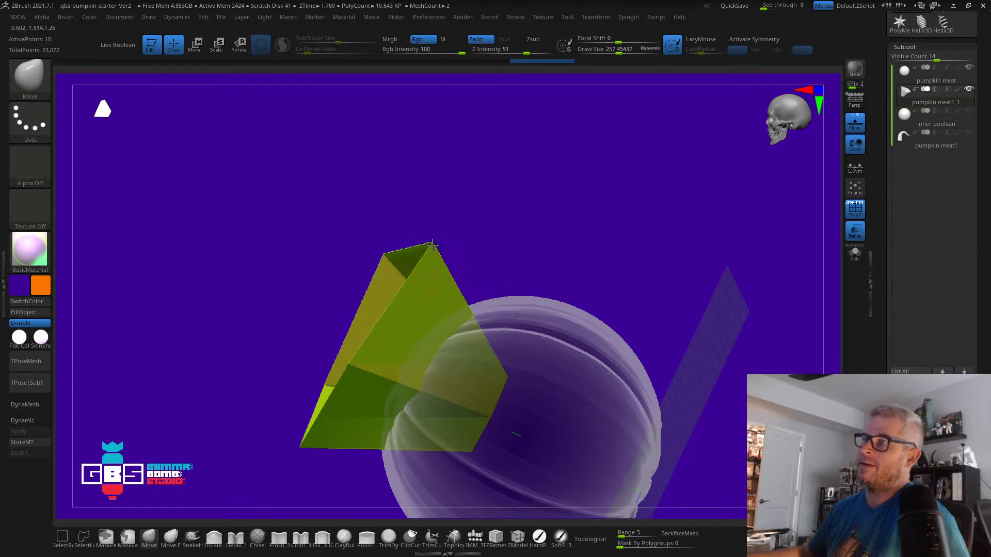
{"action": "left_click_drag", "start_coordinate": [433, 245], "coordinate": [530, 283]}
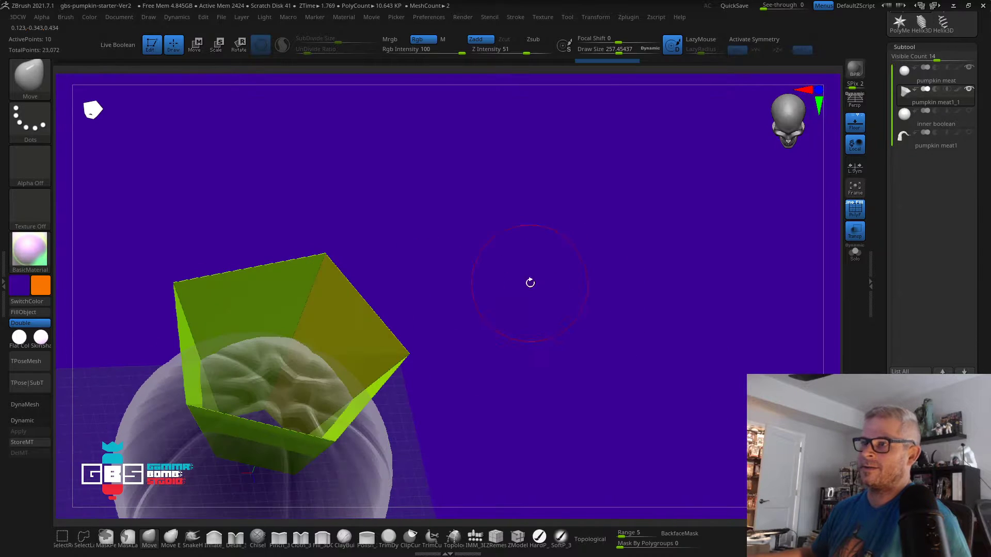
{"action": "left_click_drag", "start_coordinate": [406, 301], "coordinate": [567, 294]}
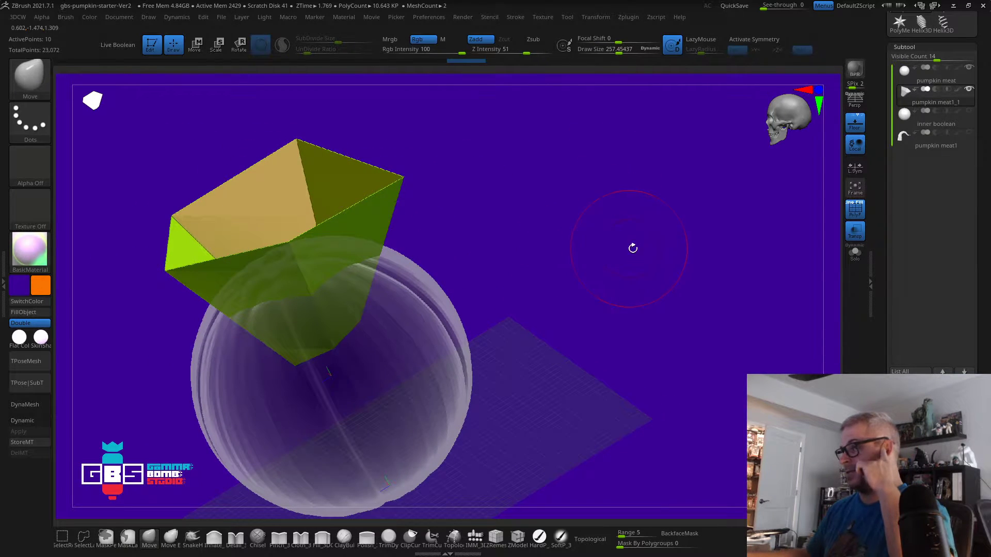
{"action": "left_click_drag", "start_coordinate": [576, 252], "coordinate": [608, 233]}
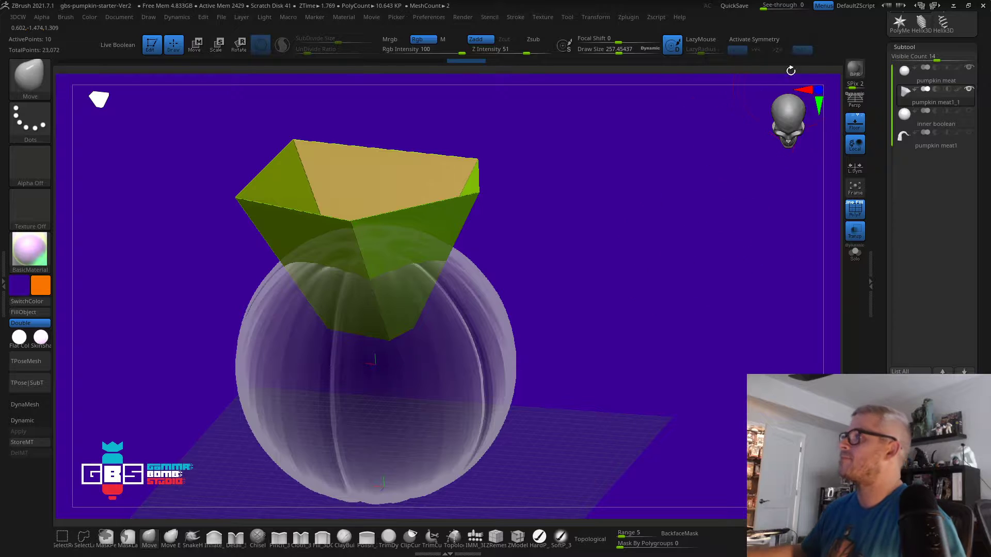
{"action": "left_click_drag", "start_coordinate": [604, 186], "coordinate": [609, 210]}
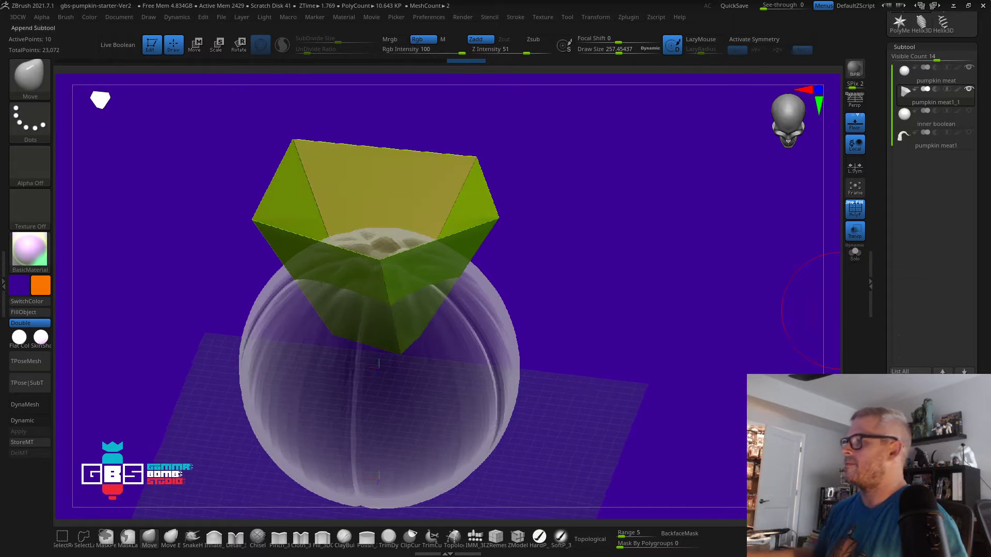
Turn on Dynamic Subdiv for the cut mesh in the geometry settings
{"action": "left_click_drag", "start_coordinate": [983, 315], "coordinate": [983, 146]}
{"action": "left_click", "coordinate": [905, 405]}
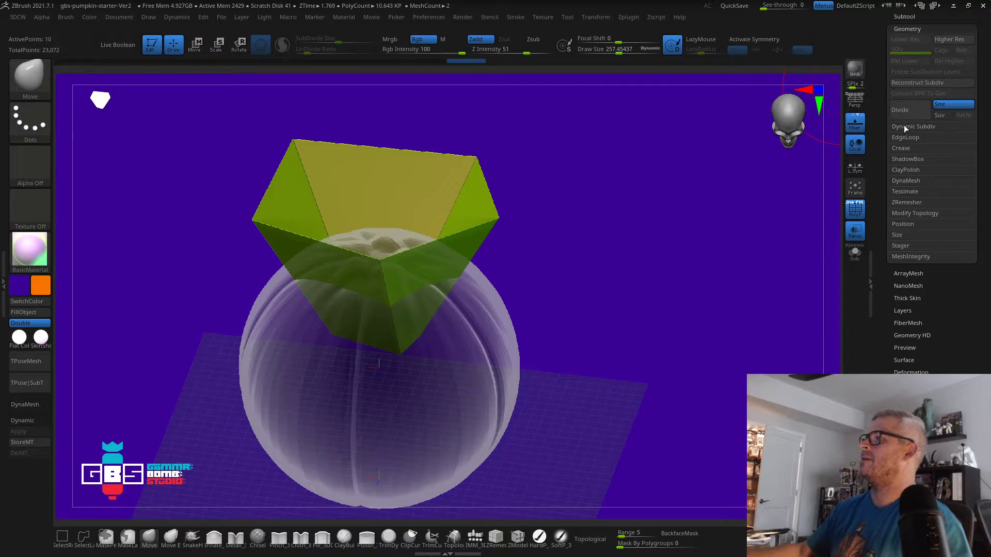
{"action": "left_click", "coordinate": [909, 127]}
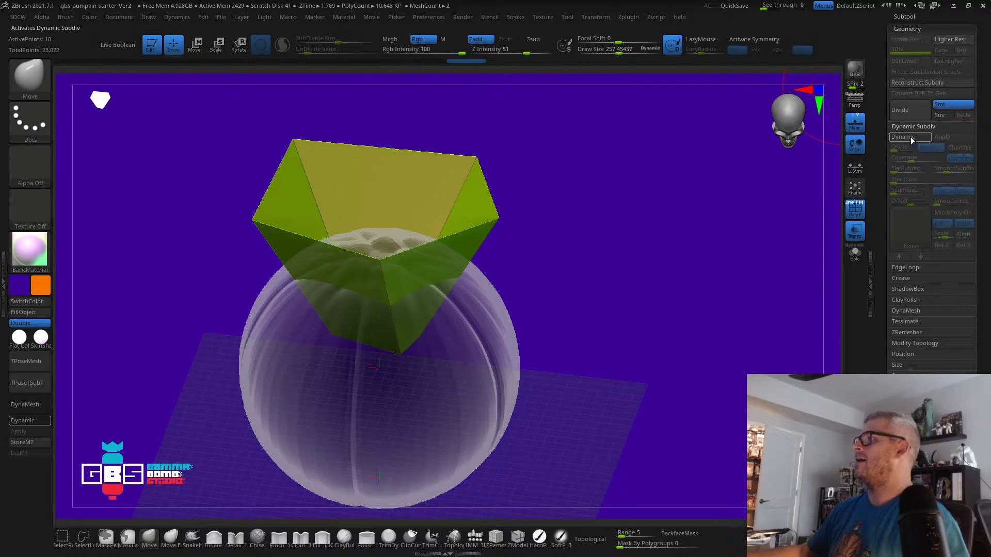
{"action": "left_click", "coordinate": [911, 138]}
Toggle dynamic subdivision off and on again to compare the cut mesh's raw and smoothed shapes
{"action": "left_click_drag", "start_coordinate": [677, 203], "coordinate": [664, 200]}
{"action": "key", "text": "shift"}
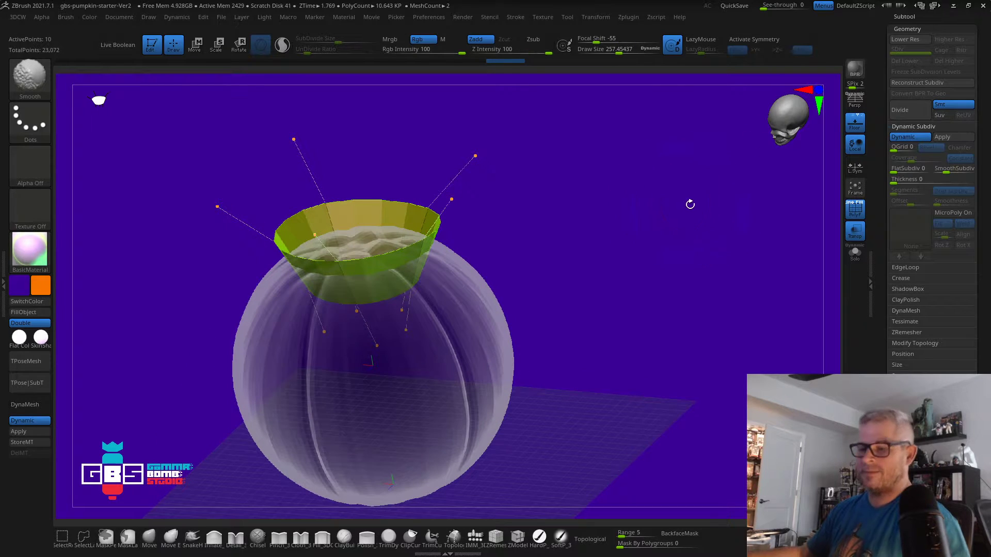
{"action": "key", "text": "shift+d"}
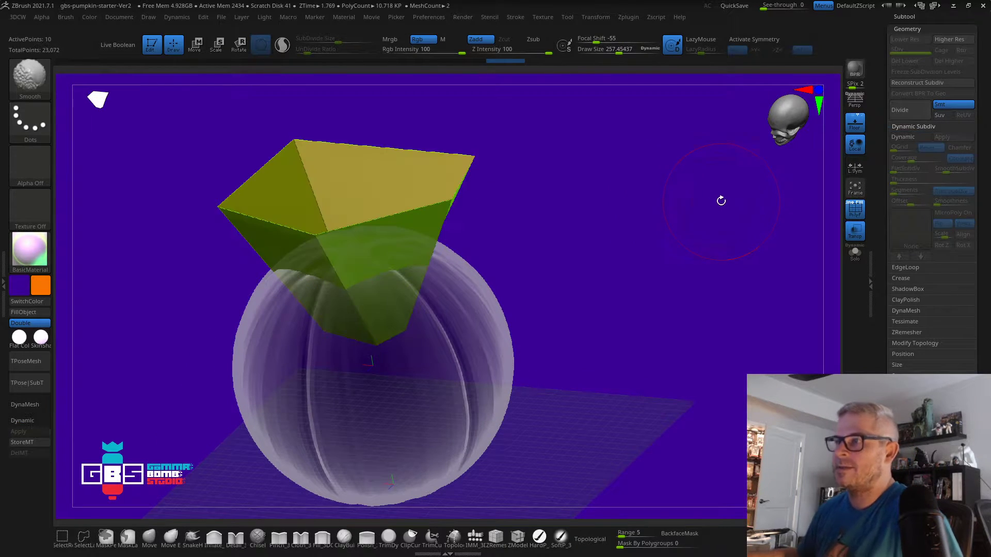
{"action": "left_click", "coordinate": [907, 138]}
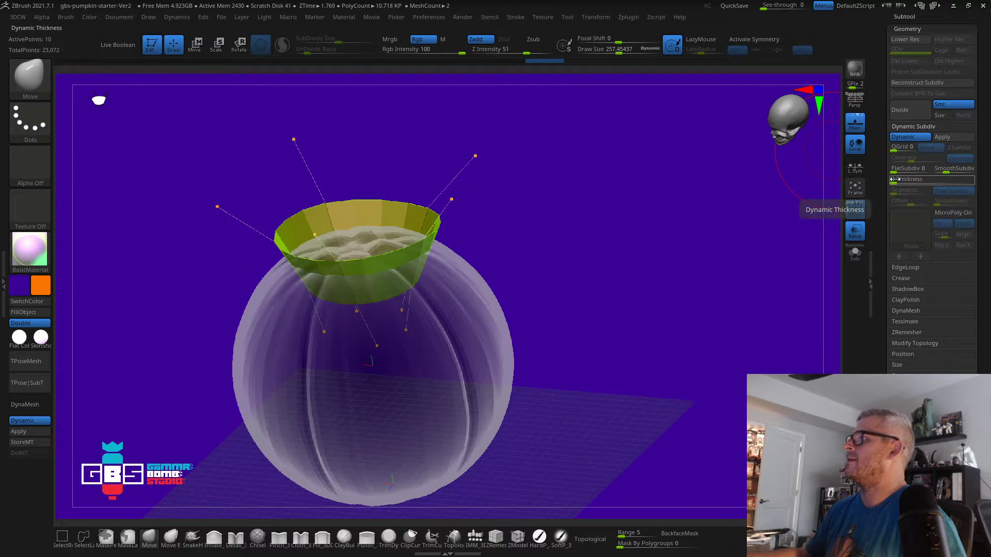
Try several dynamic thickness values on the cut mesh, including 0.09 and 0.02, and settle on 0.01
{"action": "left_click", "coordinate": [895, 179]}
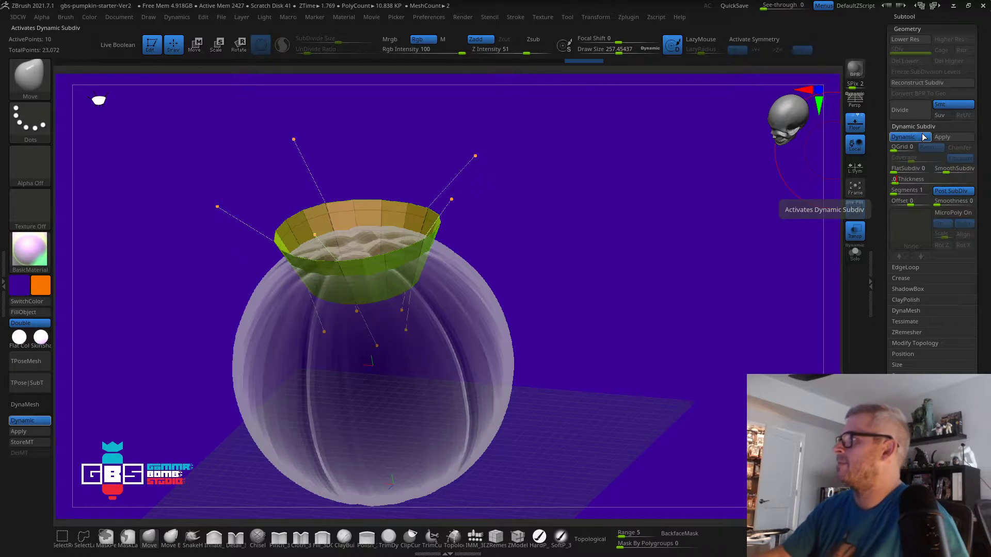
{"action": "key", "text": "Return"}
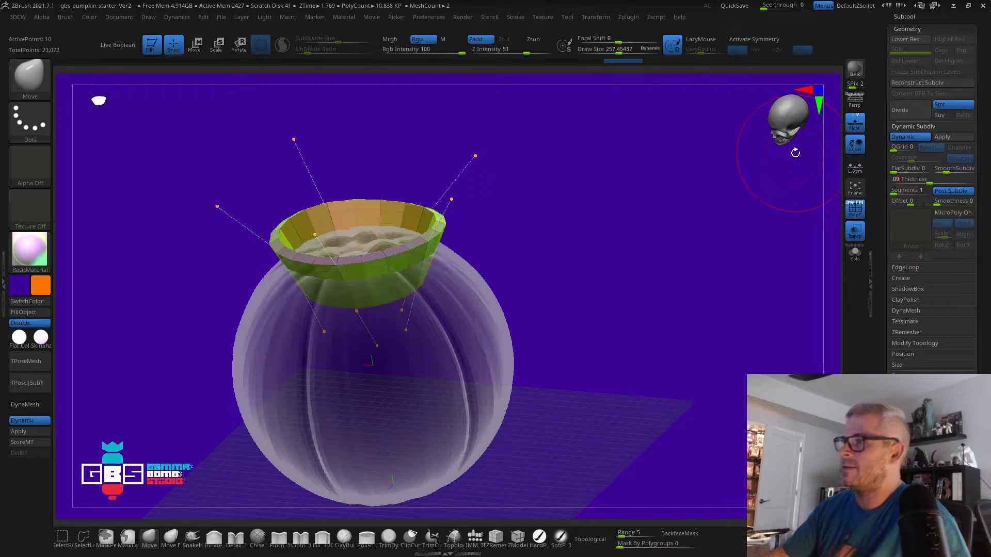
{"action": "key", "text": "Return"}
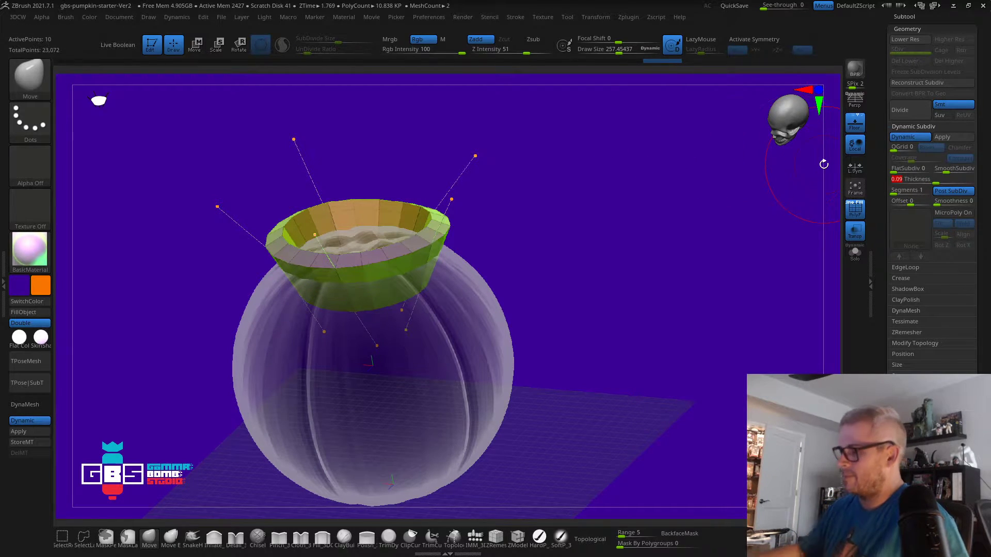
{"action": "key", "text": "Return"}
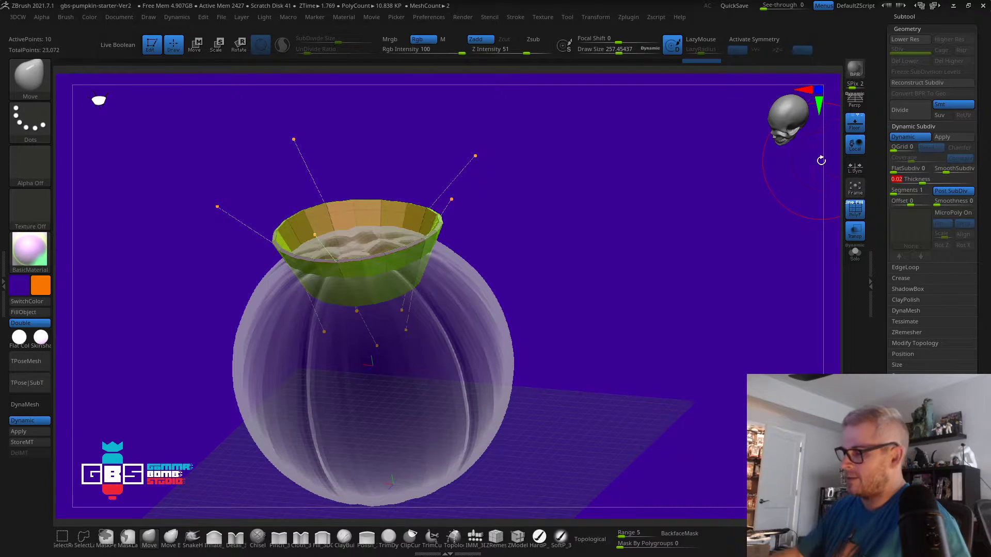
{"action": "type", "text": "1"}
{"action": "key", "text": "Return"}
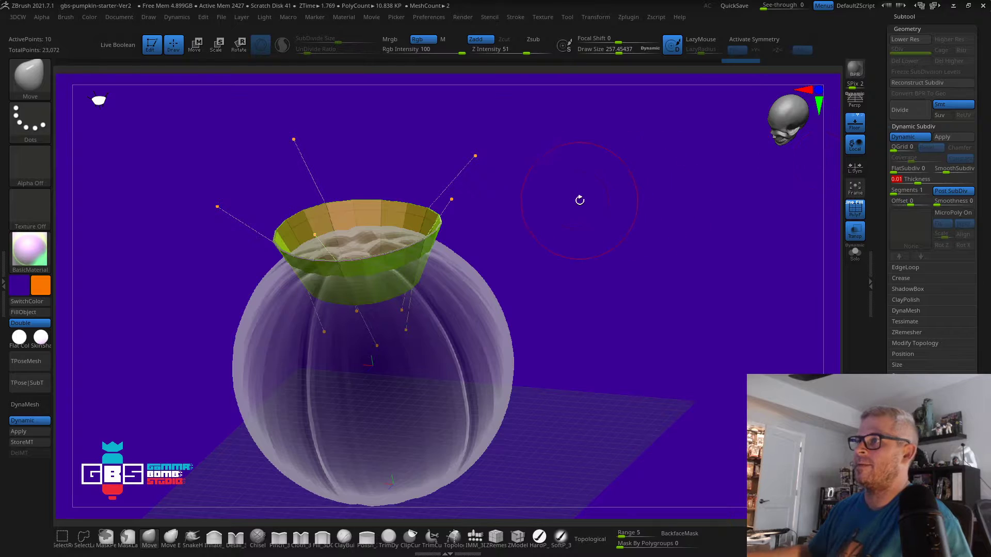
Turn off the cut mesh's dynamic subdivision and set the ZModeler brush's polygon action to PolyGroup
{"action": "mouse_move", "coordinate": [580, 201]}
{"action": "left_mouse_down"}
{"action": "mouse_move", "coordinate": [578, 310]}
{"action": "mouse_move", "coordinate": [540, 253]}
{"action": "mouse_move", "coordinate": [586, 233]}
{"action": "mouse_move", "coordinate": [592, 183]}
{"action": "mouse_move", "coordinate": [613, 281]}
{"action": "mouse_move", "coordinate": [670, 269]}
{"action": "mouse_move", "coordinate": [633, 239]}
{"action": "mouse_move", "coordinate": [627, 215]}
{"action": "mouse_move", "coordinate": [685, 244]}
{"action": "mouse_move", "coordinate": [674, 248]}
{"action": "left_mouse_up"}
{"action": "key", "text": "shift+d"}
{"action": "left_click_drag", "start_coordinate": [361, 166], "coordinate": [543, 160]}
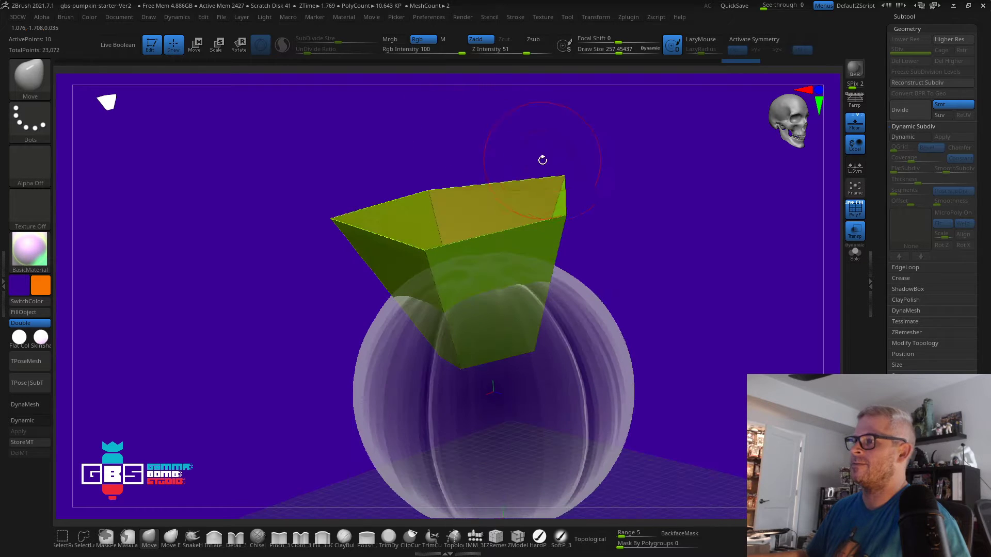
{"action": "left_click", "coordinate": [518, 538]}
{"action": "key", "text": "space"}
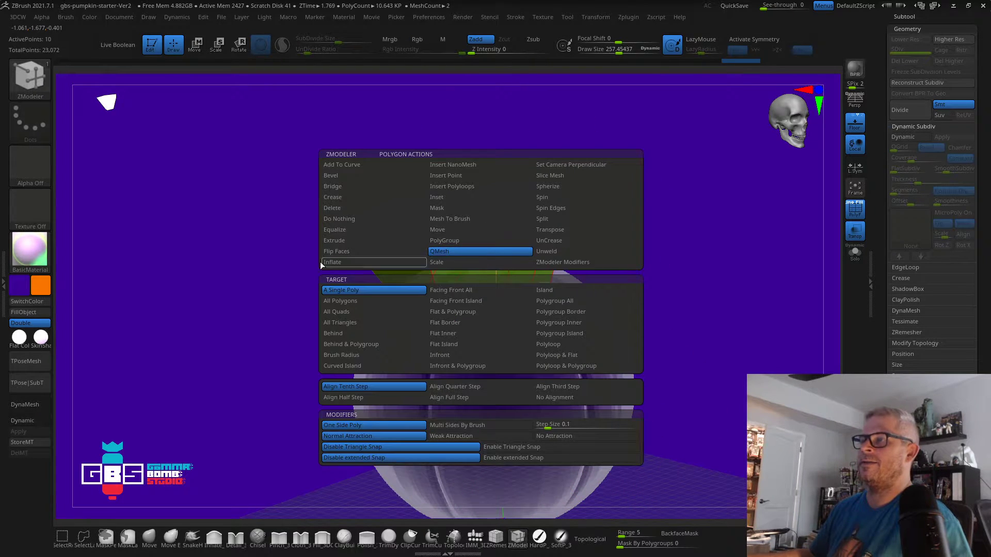
{"action": "left_click", "coordinate": [448, 240]}
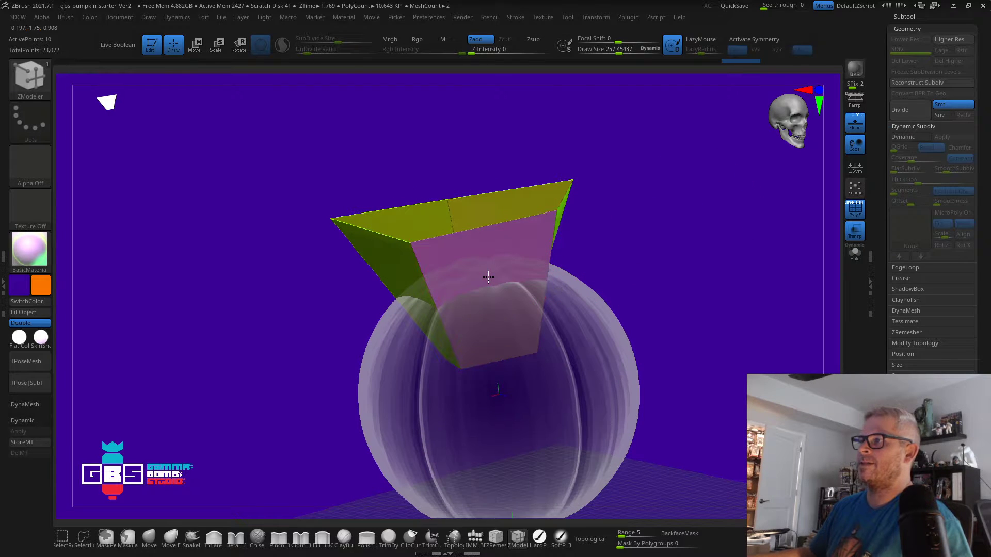
Work around the cut mesh and assign each of its side faces a separate polygroup
{"action": "left_click_drag", "start_coordinate": [314, 297], "coordinate": [382, 289]}
{"action": "left_click", "coordinate": [390, 283]}
{"action": "left_click_drag", "start_coordinate": [242, 289], "coordinate": [379, 287]}
{"action": "left_click", "coordinate": [281, 268]}
{"action": "left_click_drag", "start_coordinate": [465, 253], "coordinate": [605, 231]}
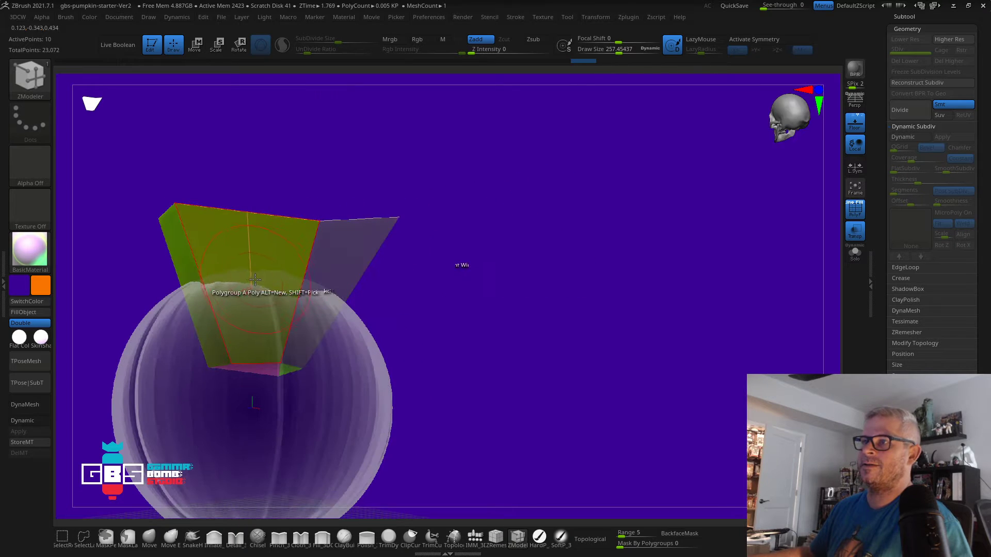
{"action": "left_click", "coordinate": [255, 279]}
{"action": "left_click_drag", "start_coordinate": [400, 273], "coordinate": [498, 263]}
{"action": "left_click", "coordinate": [220, 275]}
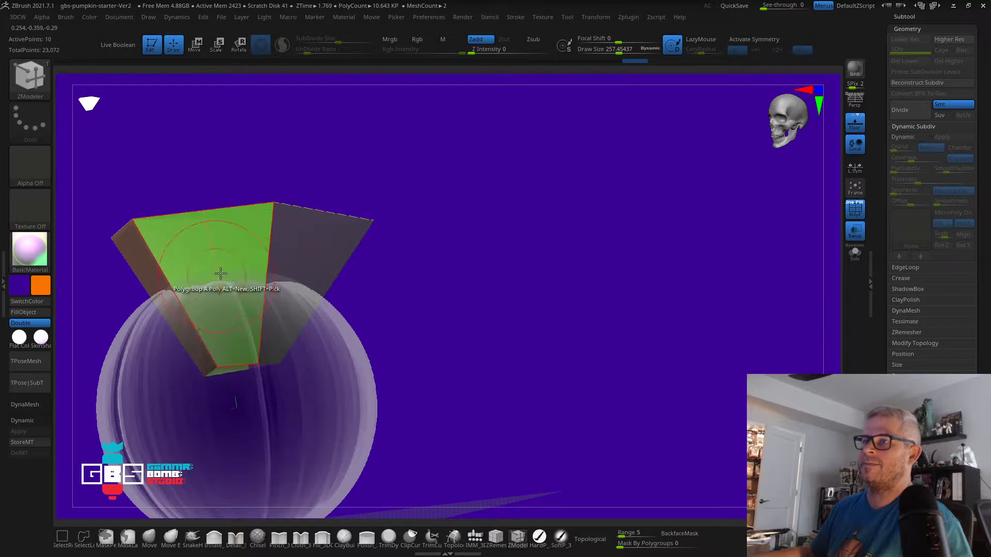
Crease the cut mesh's edges along its polygroup borders with Crease PG
{"action": "left_click_drag", "start_coordinate": [382, 295], "coordinate": [700, 241]}
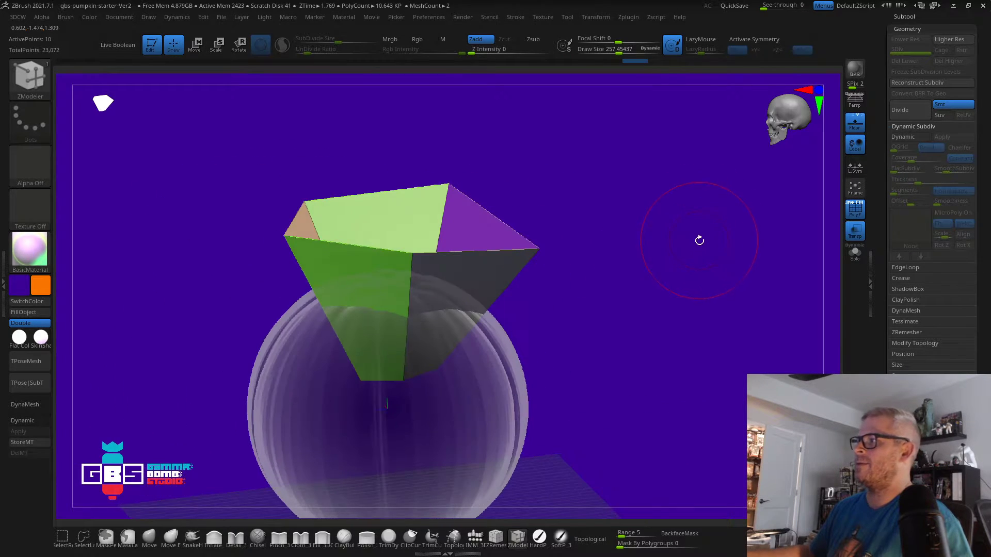
{"action": "key", "text": "space"}
{"action": "left_click", "coordinate": [906, 278]}
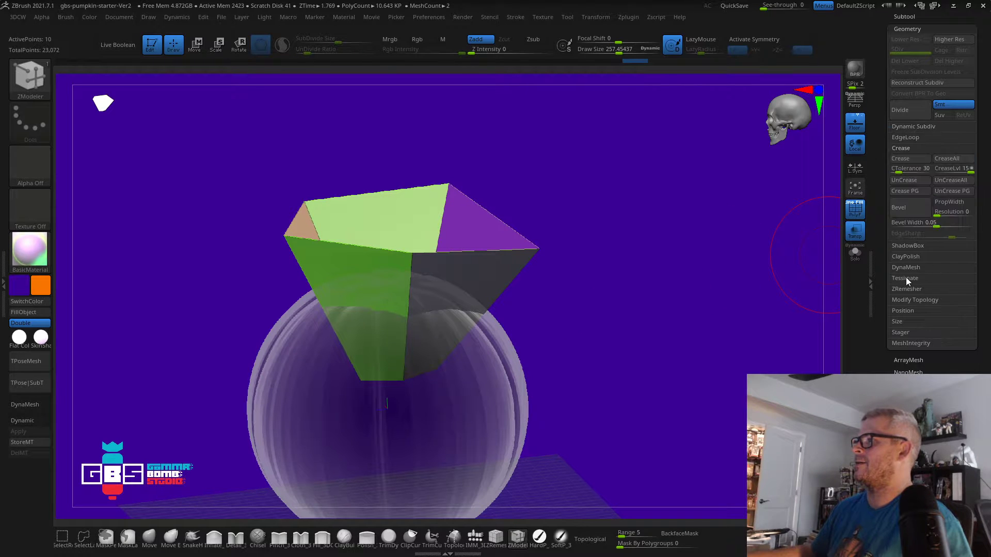
{"action": "left_click", "coordinate": [903, 190]}
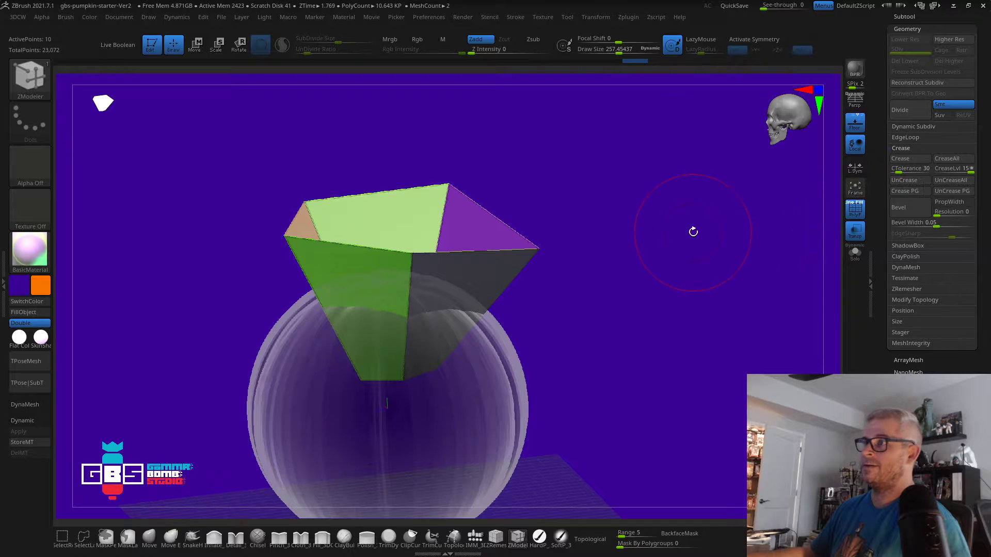
Toggle dynamic subdivision on and off to examine how the creased cut mesh smooths
{"action": "left_click_drag", "start_coordinate": [692, 230], "coordinate": [666, 232]}
{"action": "key", "text": "d"}
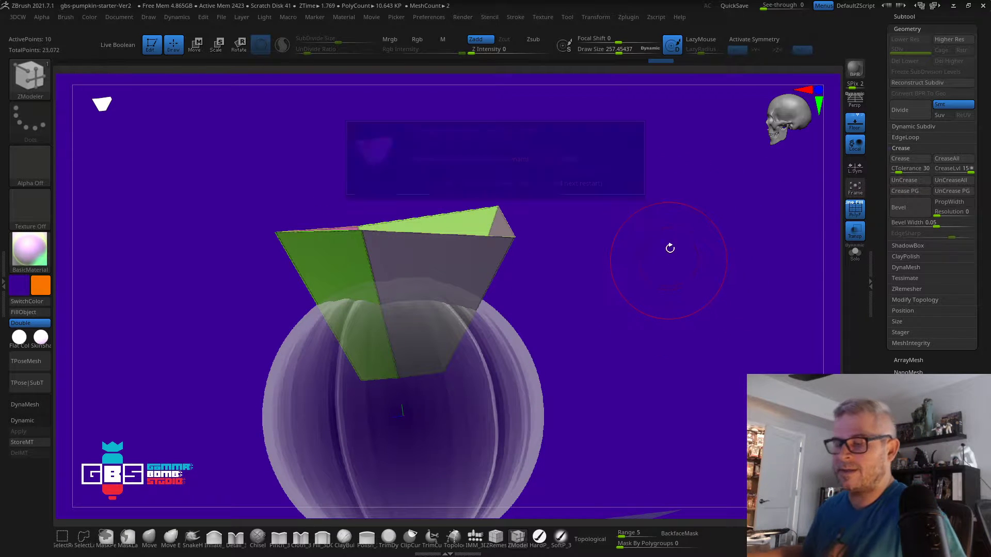
{"action": "left_click", "coordinate": [449, 183]}
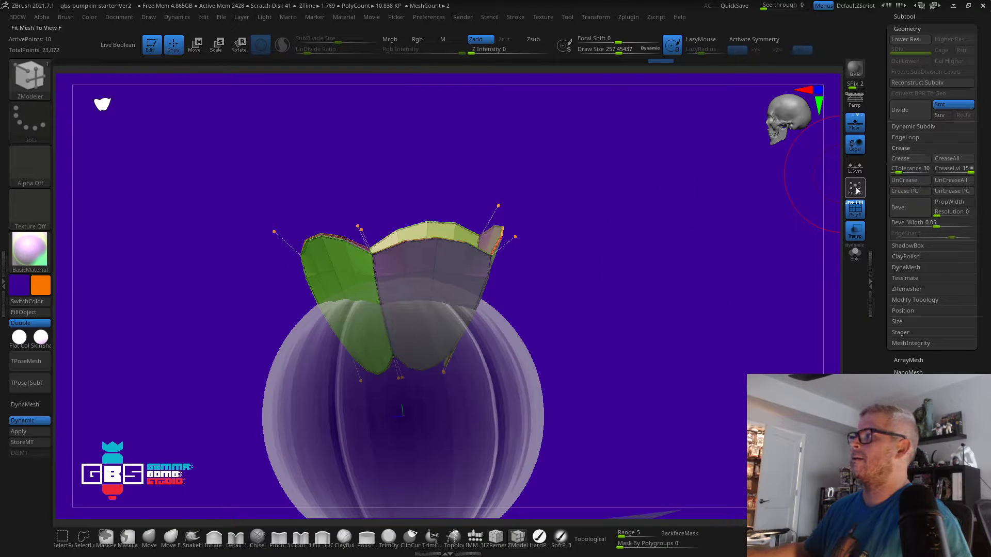
{"action": "mouse_move", "coordinate": [679, 199]}
{"action": "left_mouse_down"}
{"action": "mouse_move", "coordinate": [690, 264]}
{"action": "mouse_move", "coordinate": [686, 225]}
{"action": "mouse_move", "coordinate": [656, 199]}
{"action": "mouse_move", "coordinate": [686, 214]}
{"action": "mouse_move", "coordinate": [672, 204]}
{"action": "left_mouse_up"}
{"action": "key", "text": "shift+d"}
{"action": "left_click_drag", "start_coordinate": [377, 114], "coordinate": [320, 126]}
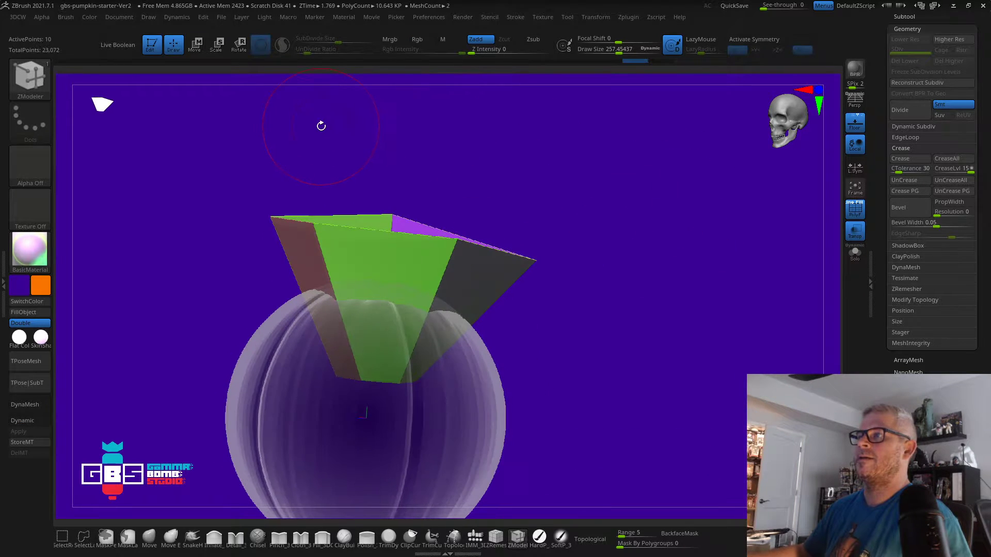
Turn dynamic subdivision back on for the cut mesh and bring up its Dynamic Subdiv settings
{"action": "key", "text": "ctrl"}
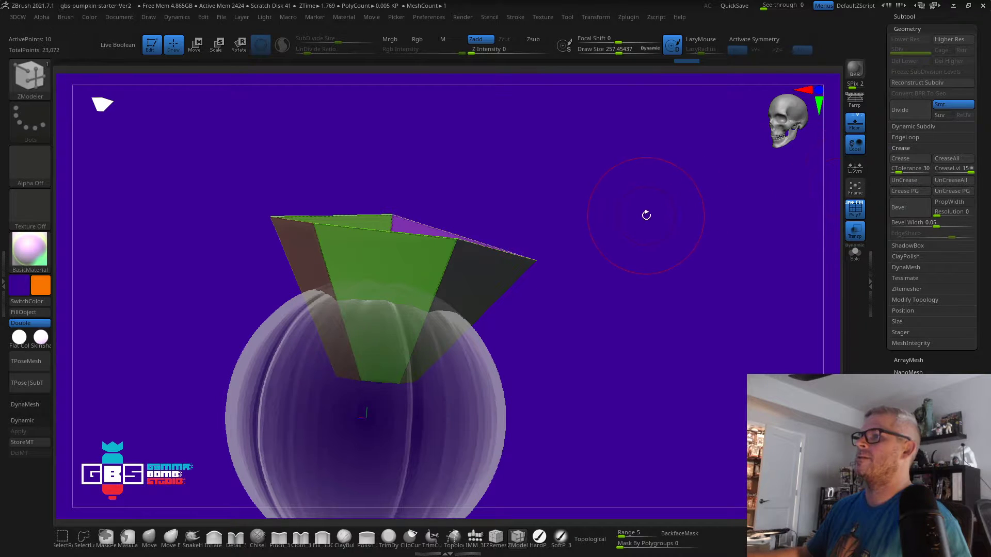
{"action": "key", "text": "ctrl"}
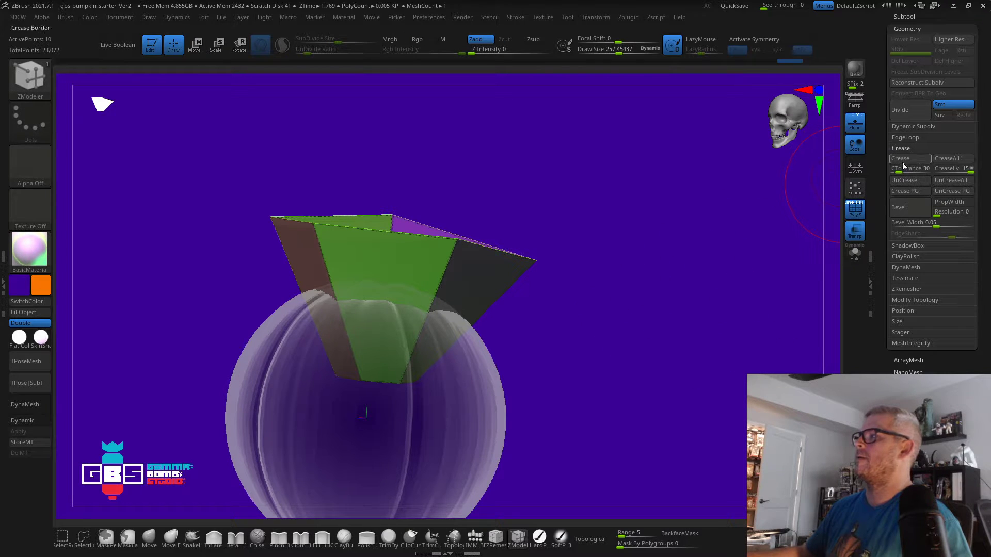
{"action": "left_click_drag", "start_coordinate": [691, 199], "coordinate": [676, 294]}
{"action": "key", "text": "d"}
{"action": "left_click", "coordinate": [511, 184]}
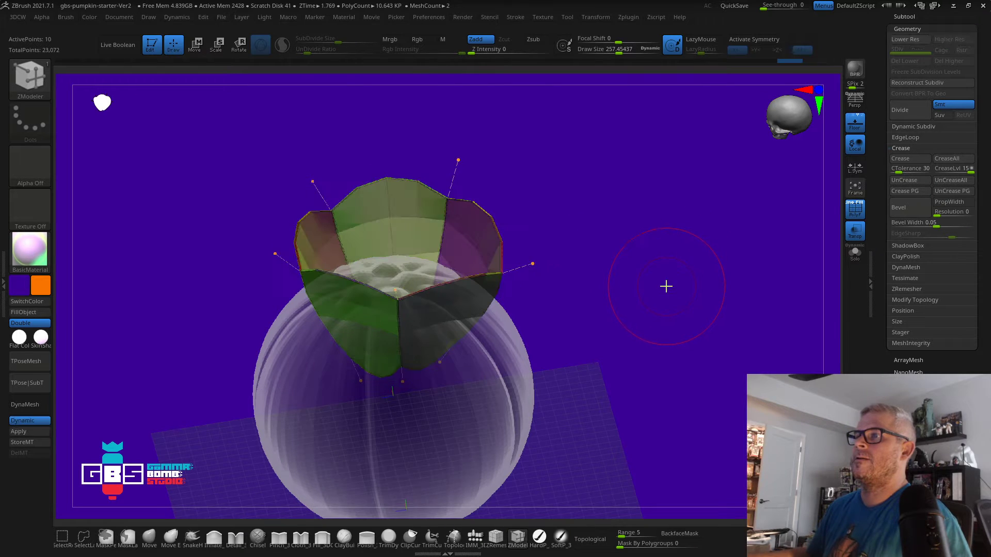
{"action": "left_click_drag", "start_coordinate": [662, 212], "coordinate": [637, 286]}
{"action": "left_click", "coordinate": [911, 127]}
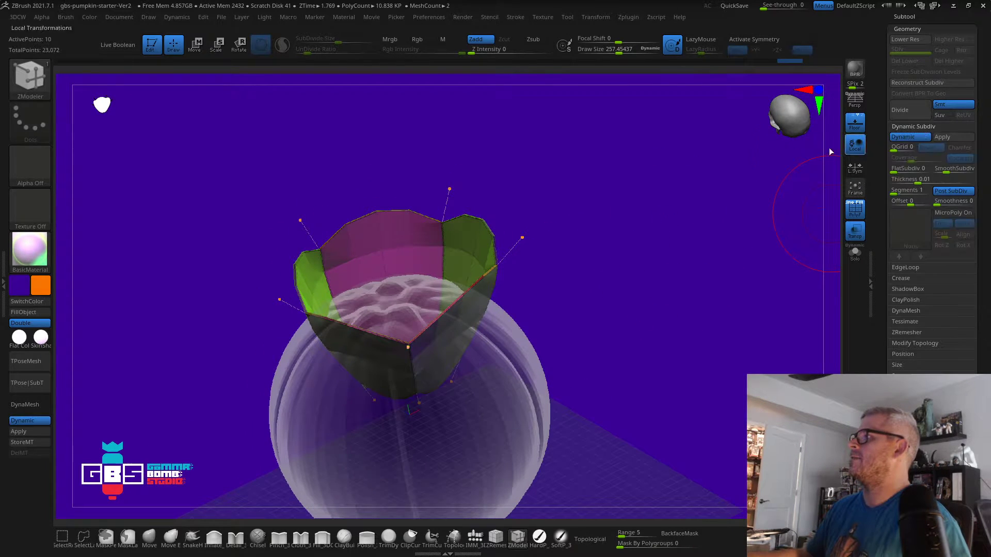
{"action": "left_click_drag", "start_coordinate": [480, 203], "coordinate": [640, 239]}
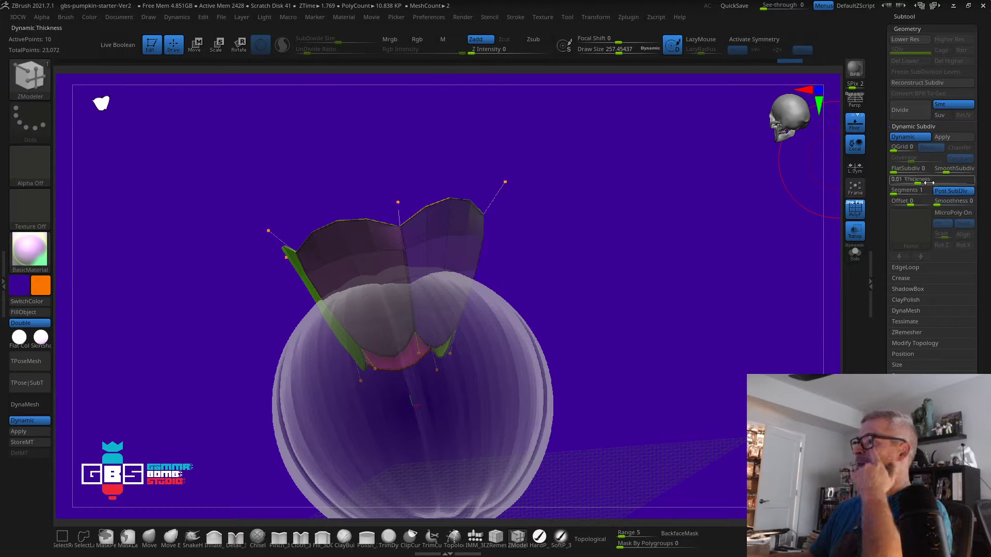
Turn off the polyframe display and hide the cut mesh subtool
{"action": "left_click_drag", "start_coordinate": [699, 223], "coordinate": [833, 144]}
{"action": "key", "text": "shift+f"}
{"action": "left_click", "coordinate": [938, 29]}
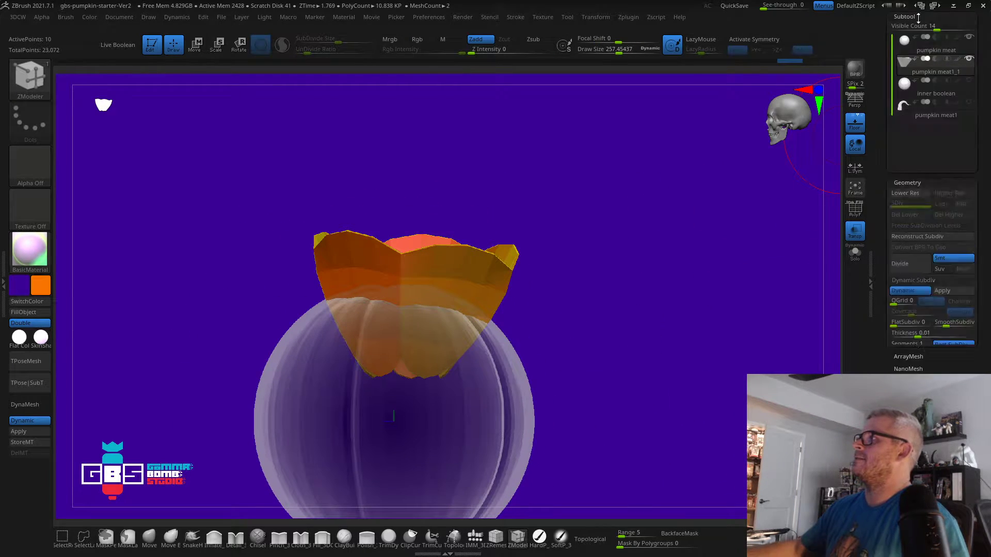
{"action": "left_click_drag", "start_coordinate": [671, 243], "coordinate": [804, 110]}
Move the inner boolean subtool directly below the pumpkin in the subtool order and make the pumpkin active
{"action": "left_click", "coordinate": [903, 84]}
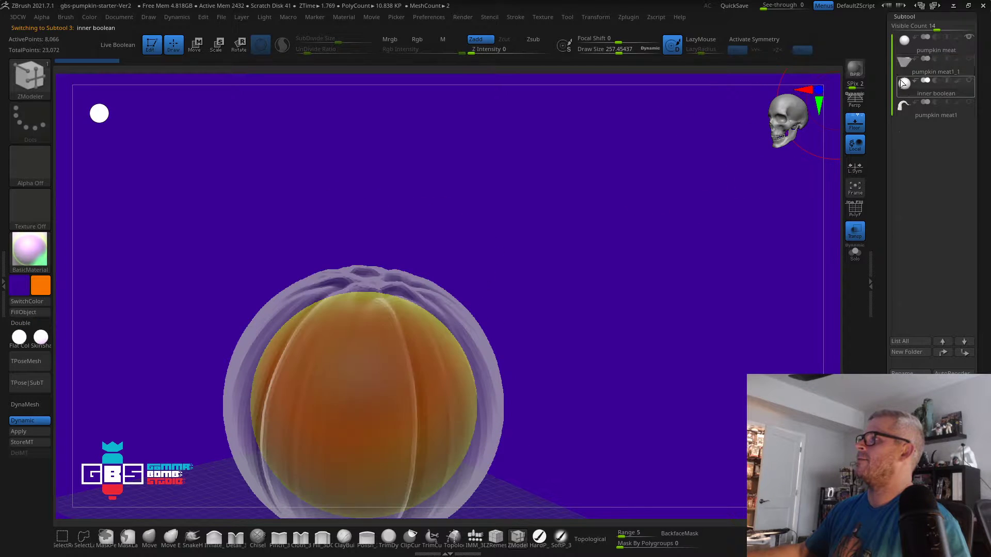
{"action": "left_click_drag", "start_coordinate": [898, 58], "coordinate": [897, 56]}
{"action": "left_click_drag", "start_coordinate": [728, 128], "coordinate": [667, 135]}
{"action": "left_click", "coordinate": [904, 43]}
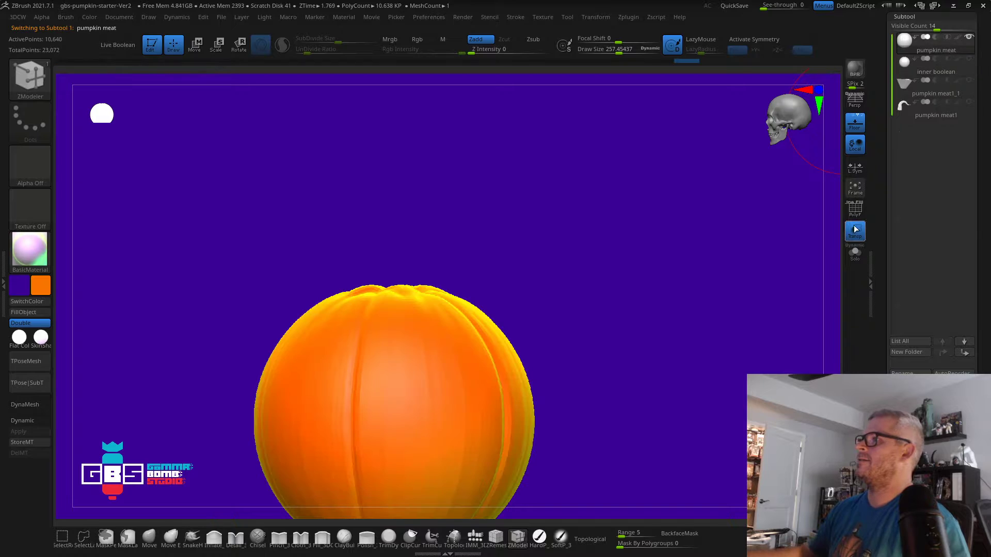
Choose the stem mesh of the custom GBS pumpkin brush and activate symmetry with the pumpkin seen from above
{"action": "left_click", "coordinate": [18, 85]}
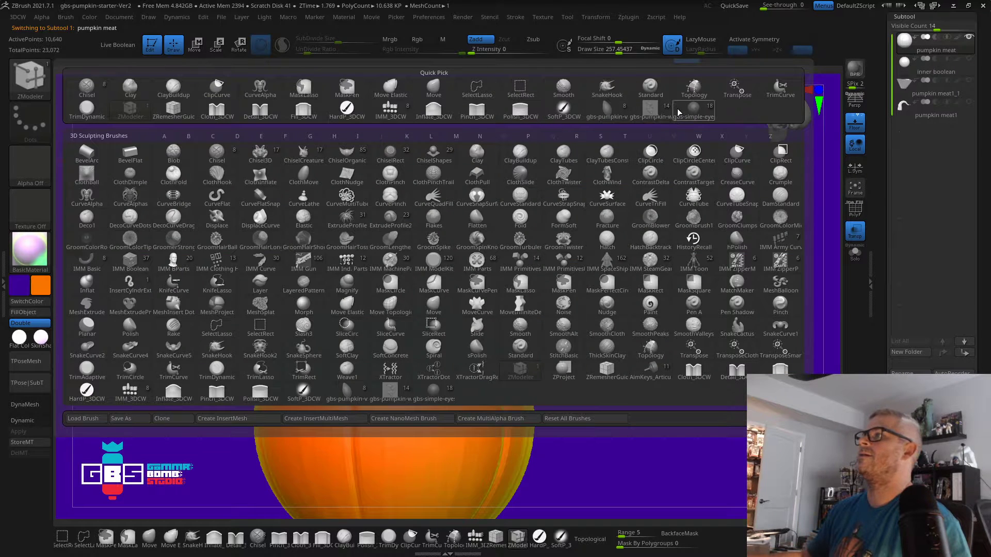
{"action": "left_click", "coordinate": [622, 110]}
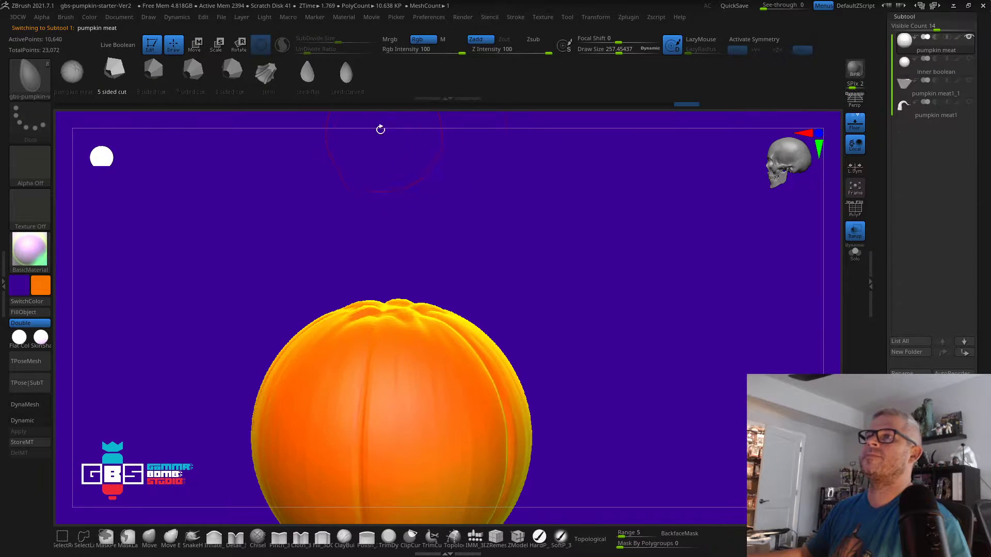
{"action": "left_click", "coordinate": [272, 80]}
{"action": "left_click_drag", "start_coordinate": [569, 221], "coordinate": [582, 297], "text": "shift"}
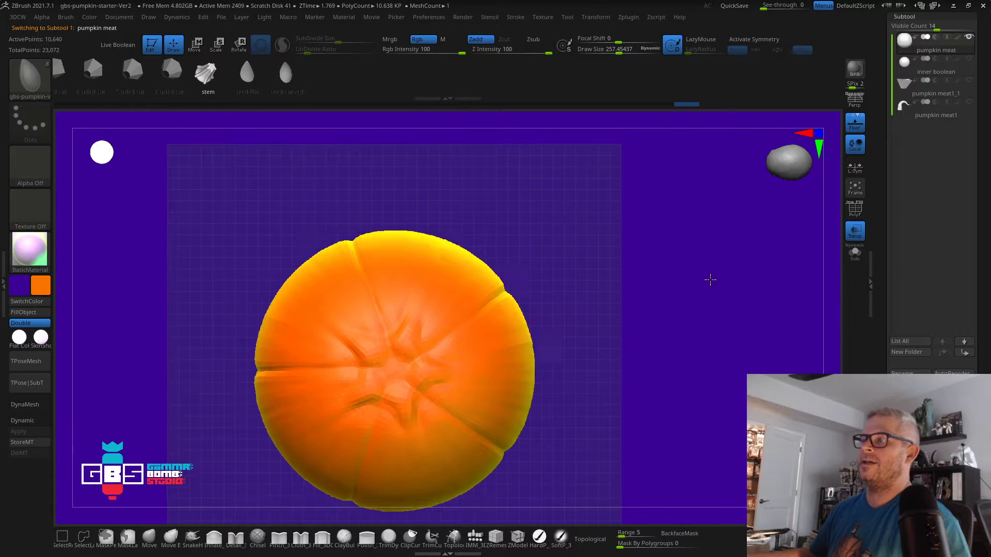
{"action": "left_click_drag", "start_coordinate": [710, 279], "coordinate": [744, 233], "text": "alt"}
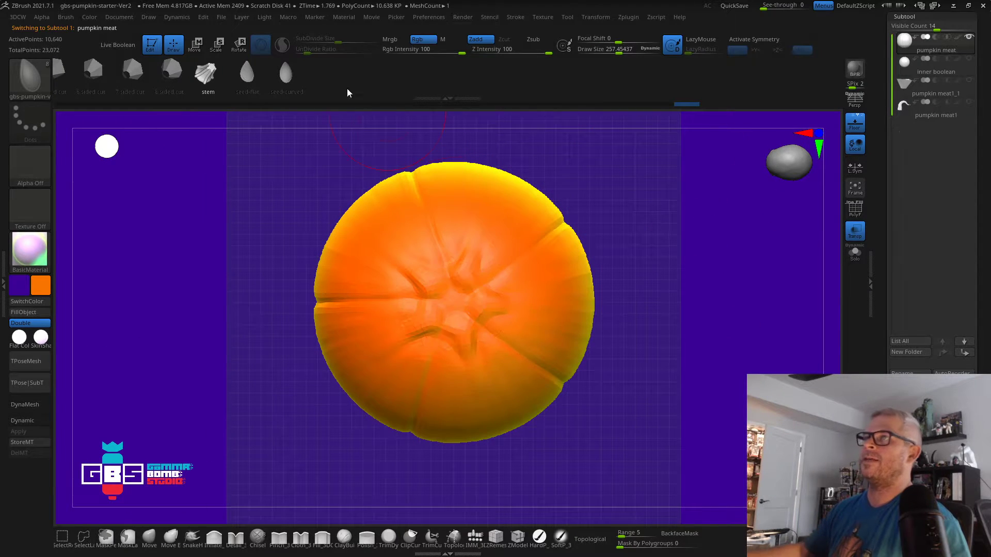
{"action": "left_click", "coordinate": [744, 41]}
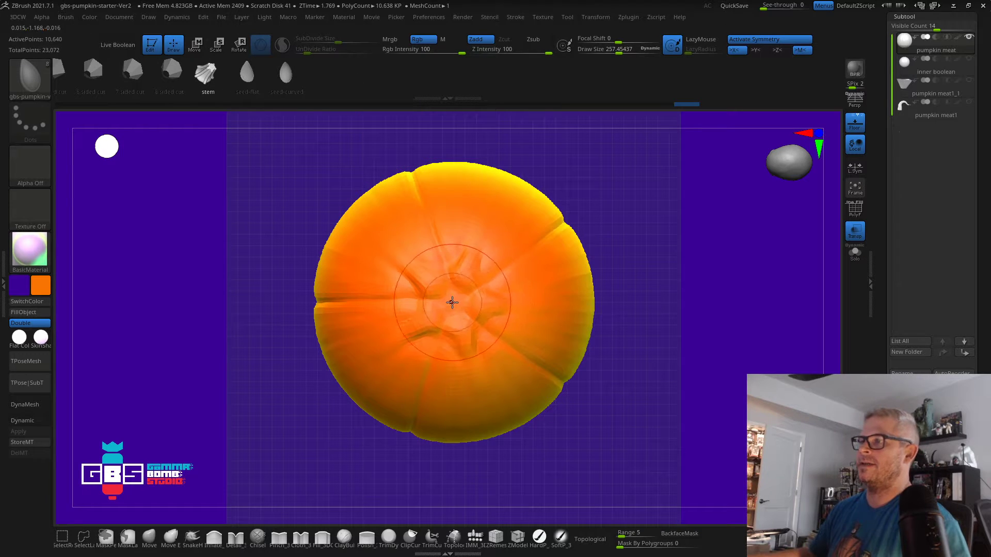
{"action": "left_click", "coordinate": [205, 75]}
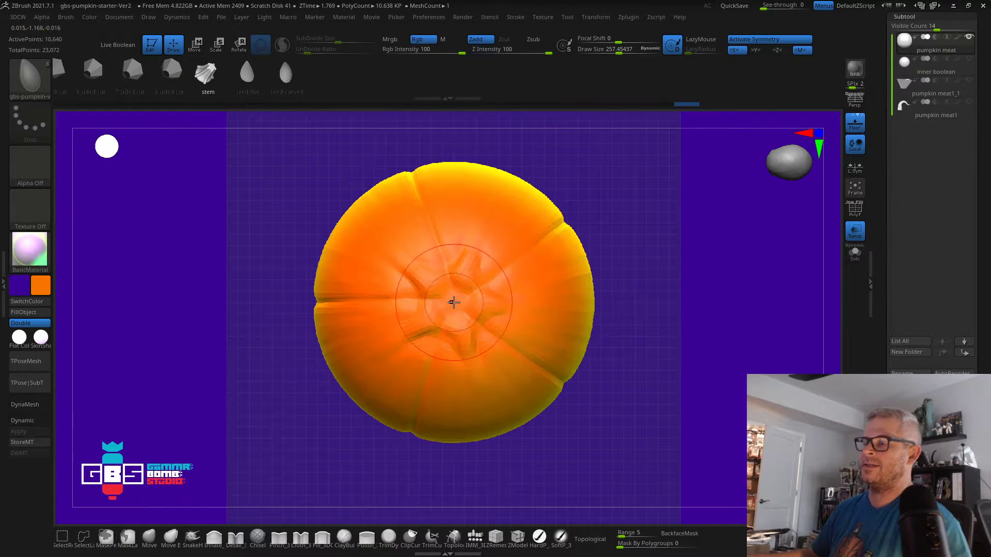
Insert the stem at the center of the pumpkin's top and separate it into its own subtool
{"action": "left_click_drag", "start_coordinate": [453, 303], "coordinate": [428, 356]}
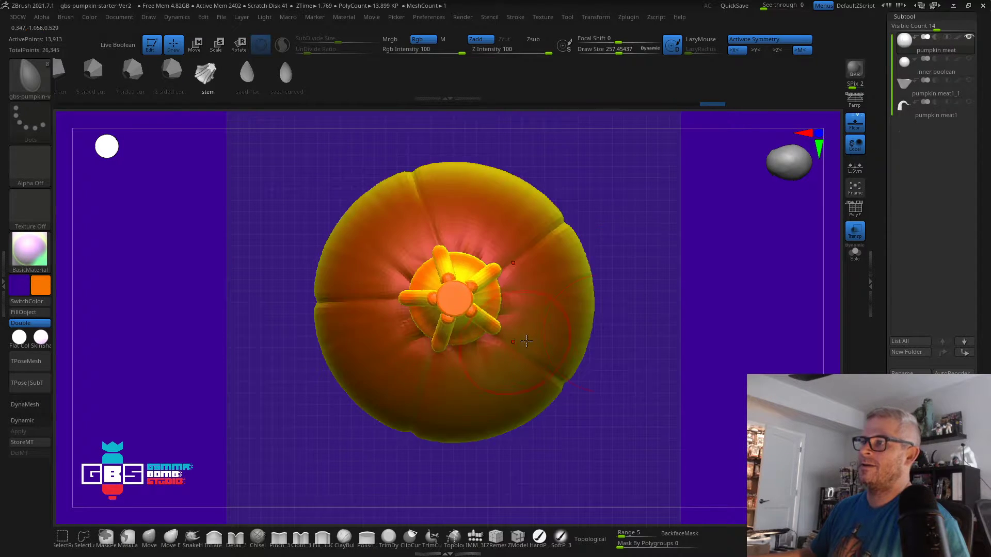
{"action": "left_click_drag", "start_coordinate": [732, 275], "coordinate": [628, 213]}
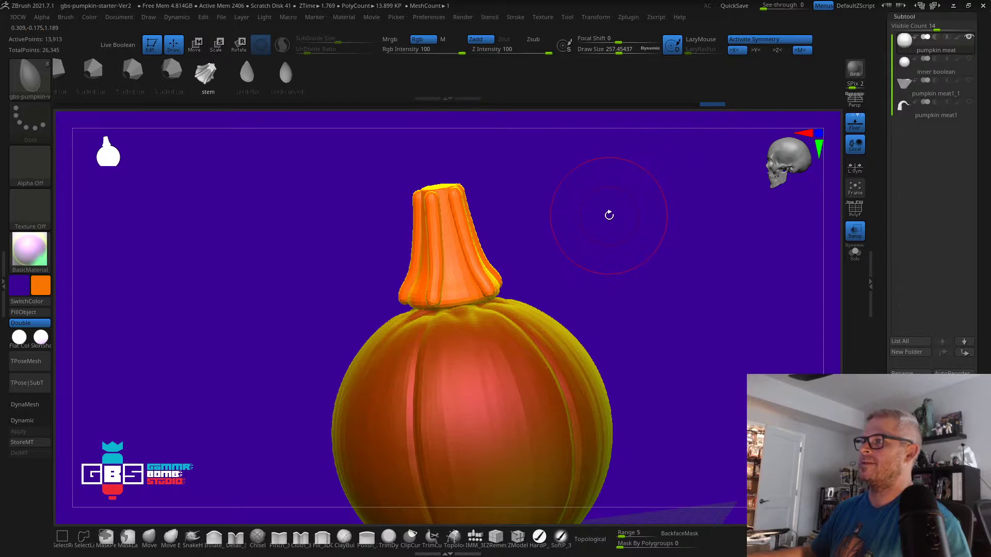
{"action": "key", "text": "space"}
{"action": "left_click", "coordinate": [585, 339]}
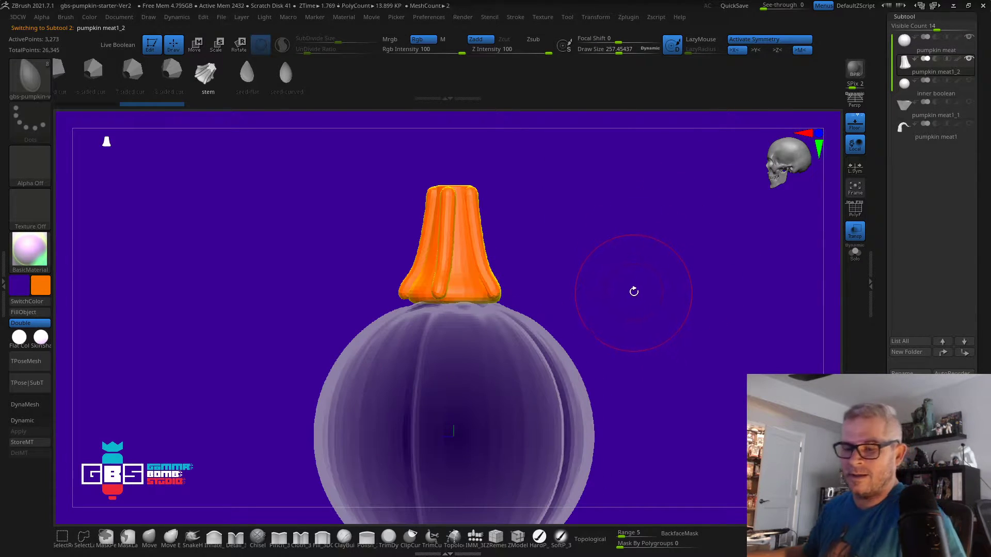
Lower the stem vertically so its base sinks into the top of the pumpkin
{"action": "key", "text": "w"}
{"action": "left_click_drag", "start_coordinate": [452, 249], "coordinate": [452, 271]}
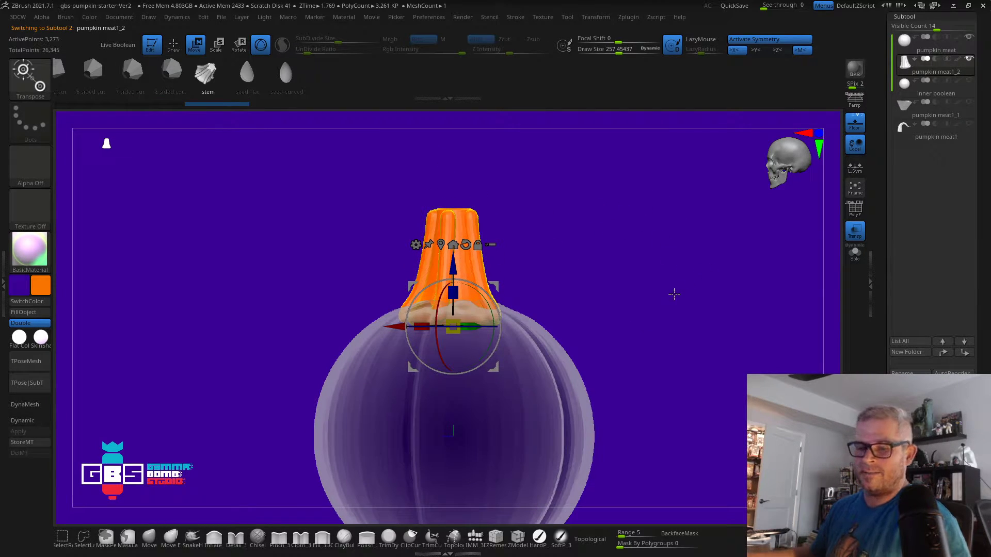
{"action": "key", "text": "q"}
{"action": "left_click_drag", "start_coordinate": [659, 303], "coordinate": [646, 333]}
Turn off transparency and show the polyframe to examine the stem's topology and fit from several angles
{"action": "left_click", "coordinate": [855, 230]}
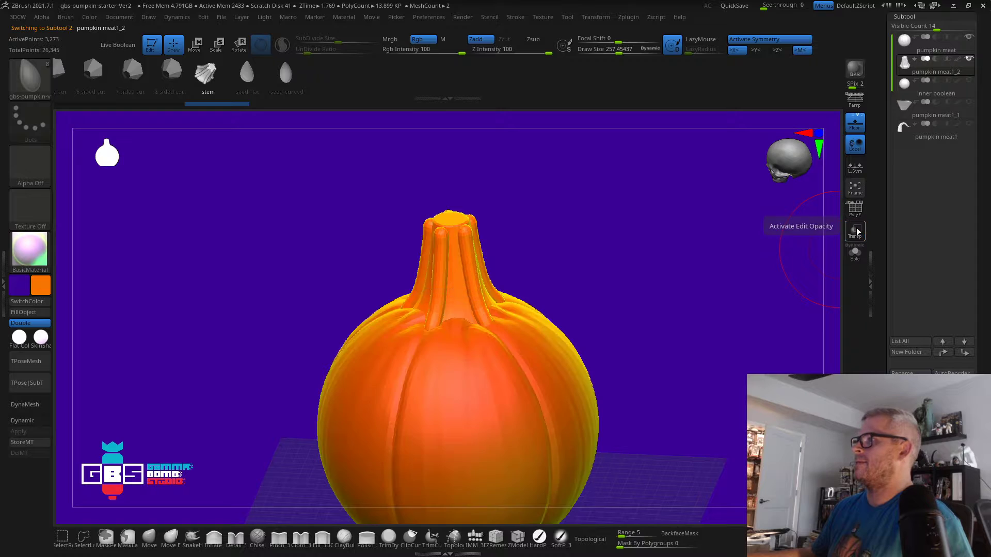
{"action": "left_click", "coordinate": [856, 212]}
{"action": "left_click_drag", "start_coordinate": [665, 261], "coordinate": [678, 241]}
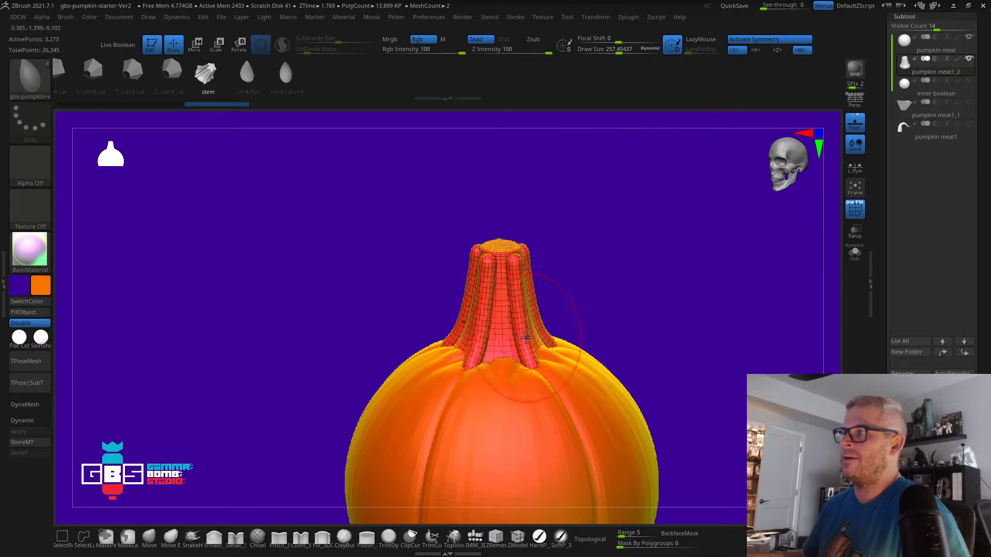
{"action": "left_click_drag", "start_coordinate": [597, 170], "coordinate": [517, 330]}
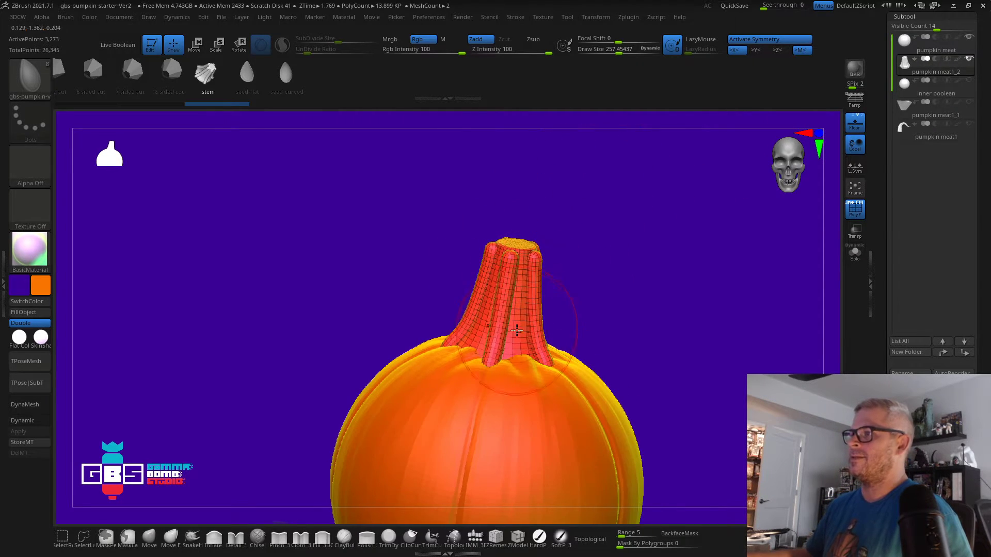
{"action": "left_click_drag", "start_coordinate": [664, 177], "coordinate": [661, 201]}
{"action": "left_click_drag", "start_coordinate": [622, 213], "coordinate": [567, 211]}
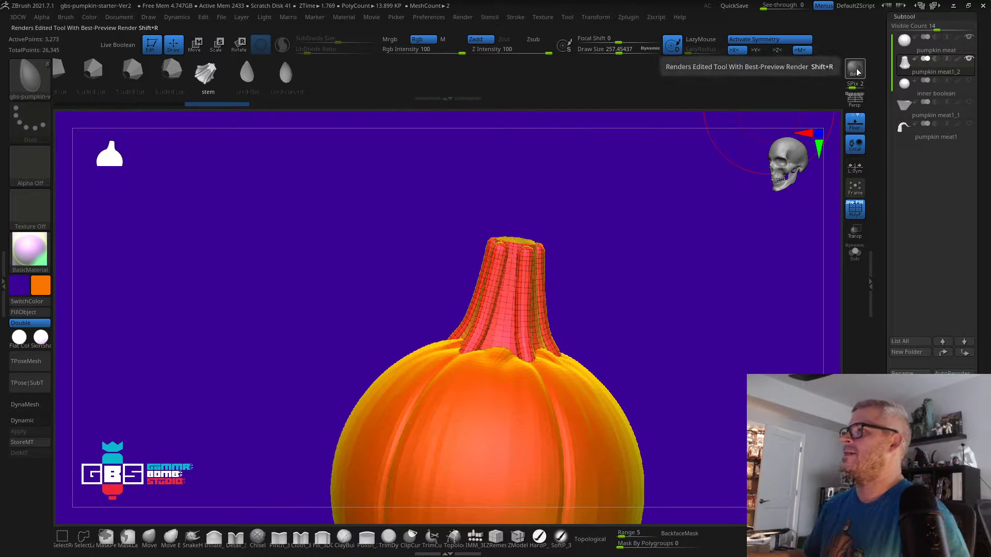
{"action": "mouse_move", "coordinate": [628, 237]}
{"action": "left_mouse_down", "text": "shift"}
{"action": "mouse_move", "coordinate": [648, 193]}
{"action": "mouse_move", "coordinate": [619, 185]}
{"action": "left_mouse_up", "text": "shift"}
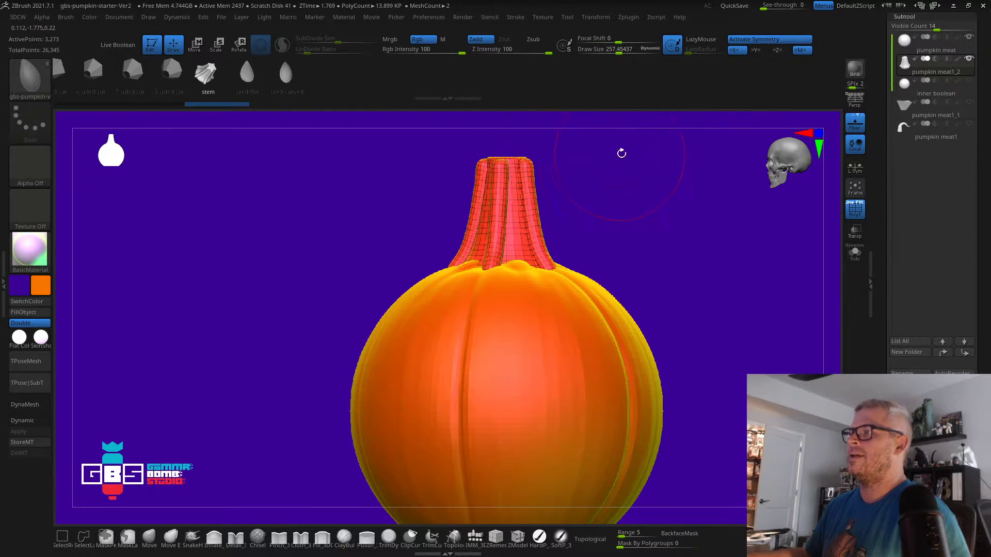
Apply the Bend Curve deformer to the stem and view it straight from the side
{"action": "key", "text": "w"}
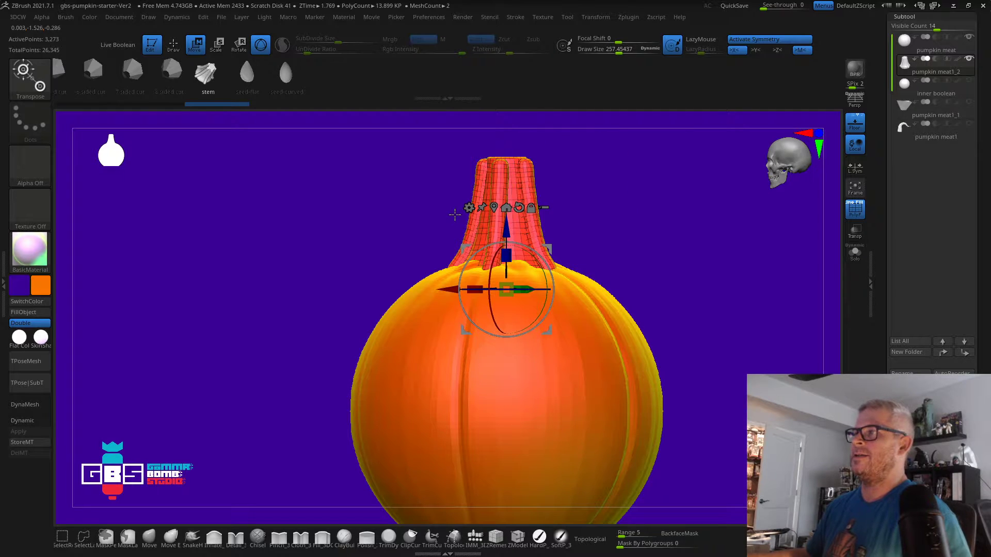
{"action": "left_click", "coordinate": [468, 208]}
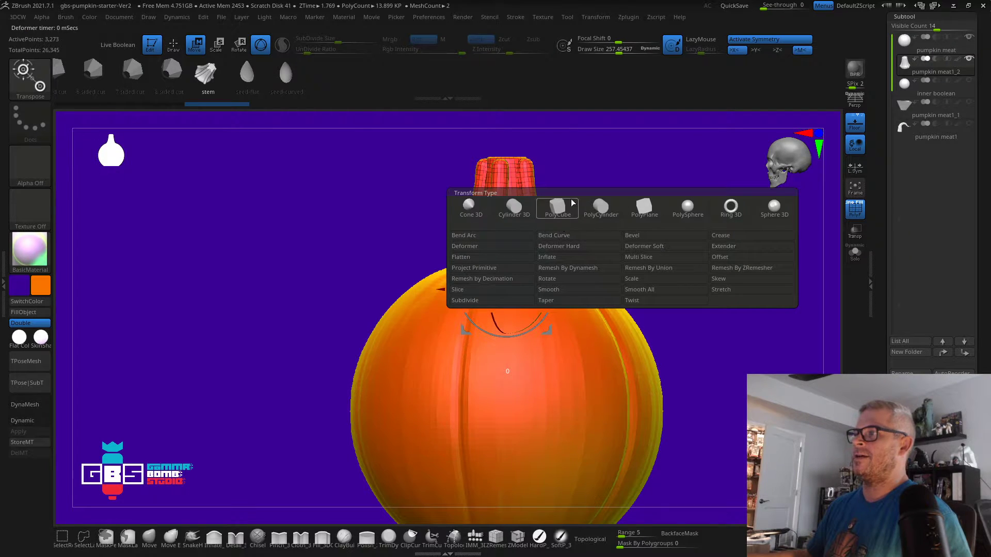
{"action": "left_click", "coordinate": [468, 208]}
{"action": "left_click", "coordinate": [555, 236]}
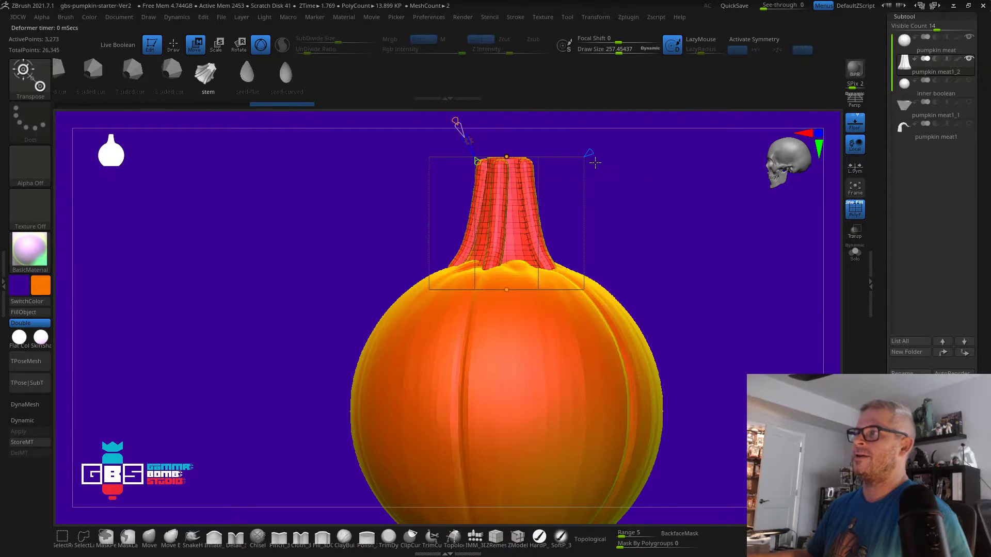
{"action": "left_click_drag", "start_coordinate": [595, 163], "coordinate": [620, 244]}
{"action": "left_click_drag", "start_coordinate": [608, 174], "coordinate": [488, 235]}
{"action": "left_click_drag", "start_coordinate": [521, 168], "coordinate": [542, 156]}
{"action": "left_click_drag", "start_coordinate": [638, 192], "coordinate": [665, 211]}
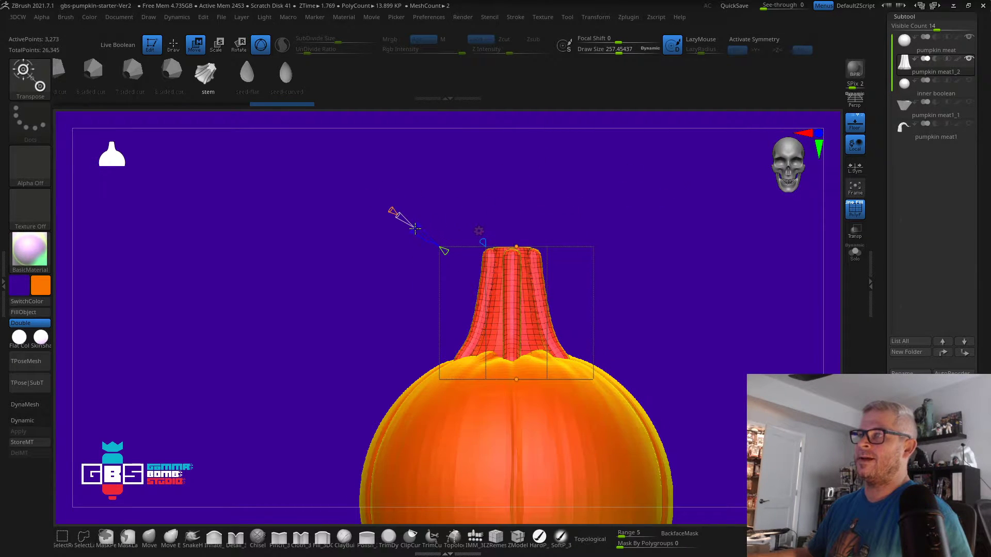
With the pumpkin hidden, adjust the bend curve's resolution to three control points, and show the pumpkin again
{"action": "left_click_drag", "start_coordinate": [416, 228], "coordinate": [424, 235]}
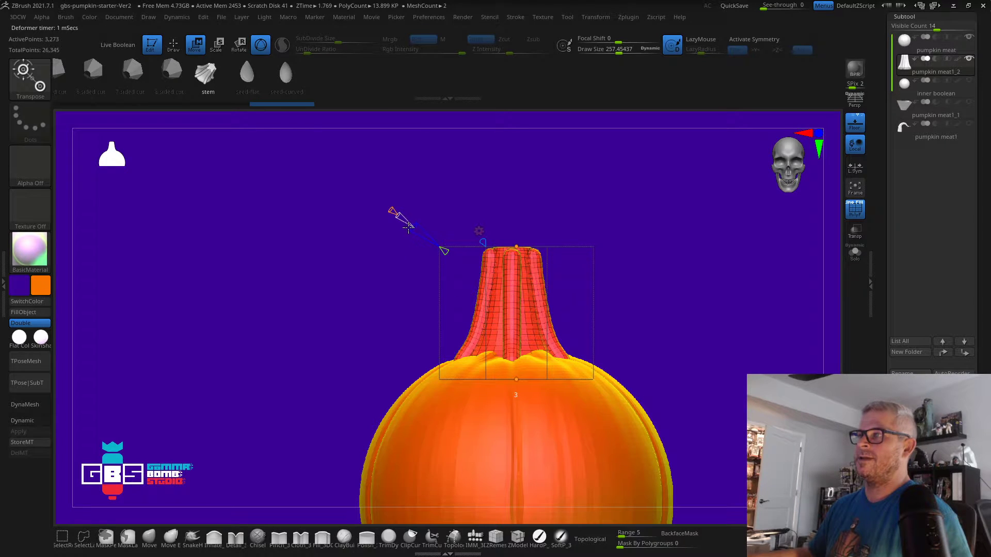
{"action": "left_click_drag", "start_coordinate": [398, 289], "coordinate": [331, 280]}
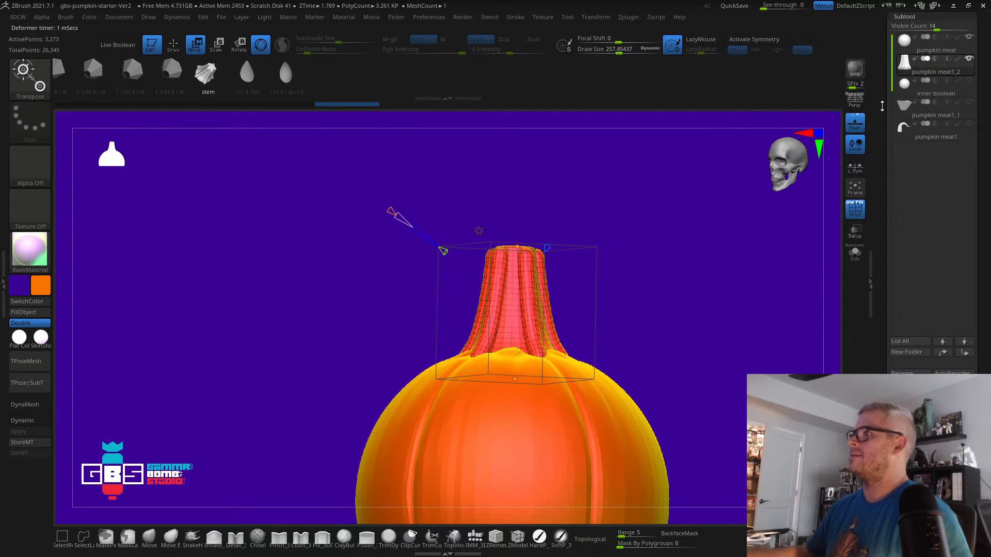
{"action": "left_click", "coordinate": [969, 58]}
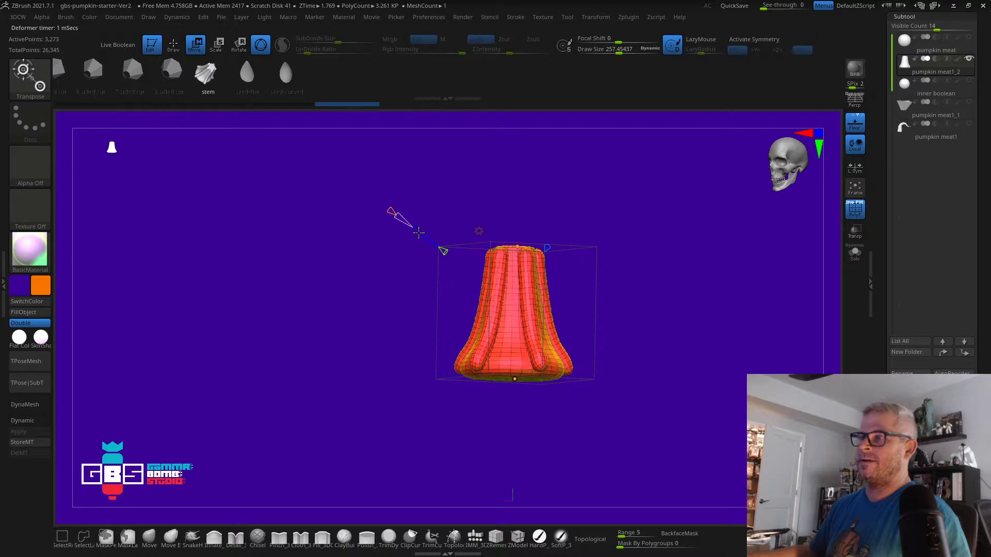
{"action": "right_click_drag", "start_coordinate": [416, 231], "coordinate": [423, 237]}
{"action": "left_click_drag", "start_coordinate": [418, 228], "coordinate": [419, 229]}
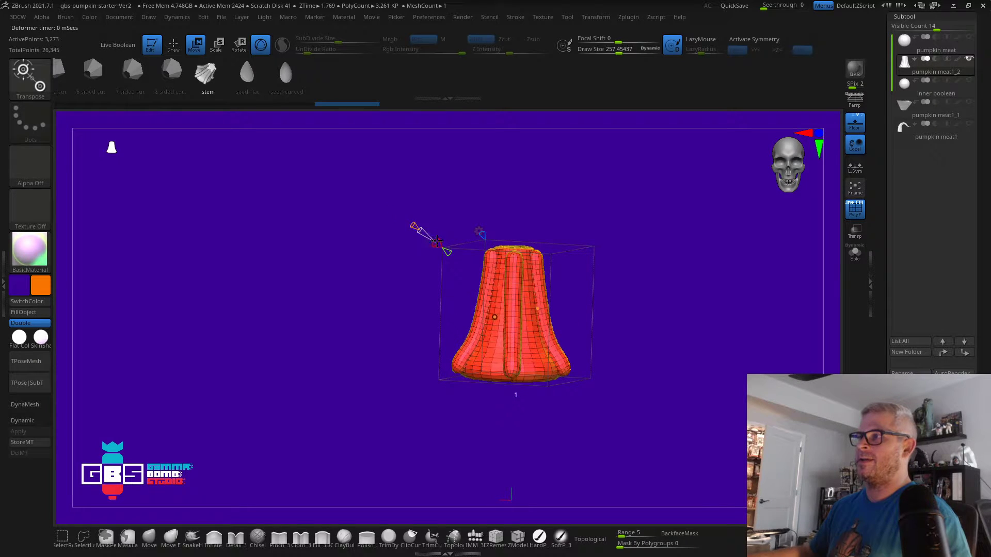
{"action": "right_click_drag", "start_coordinate": [565, 236], "coordinate": [613, 215]}
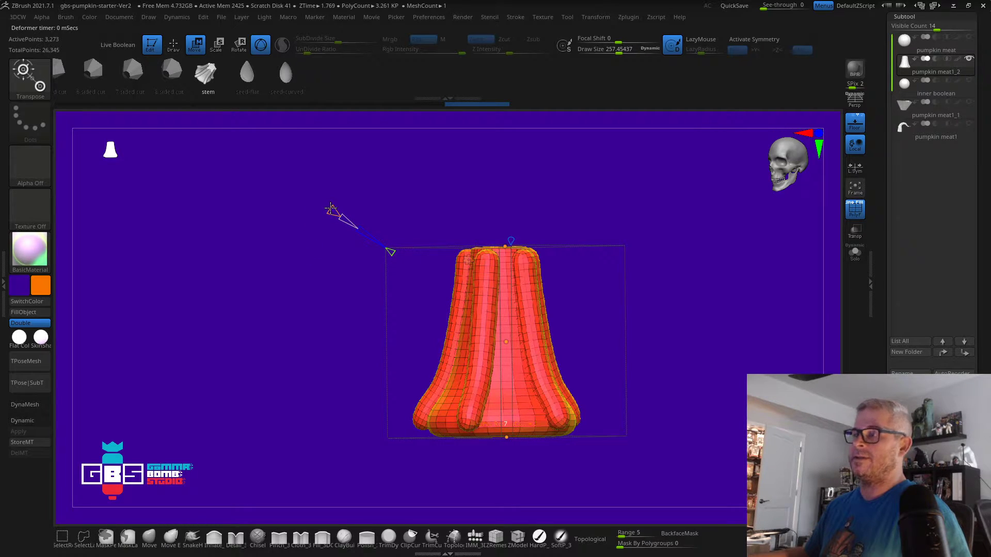
{"action": "mouse_move", "coordinate": [289, 301]}
{"action": "right_mouse_down"}
{"action": "mouse_move", "coordinate": [265, 305]}
{"action": "mouse_move", "coordinate": [292, 315]}
{"action": "right_mouse_up"}
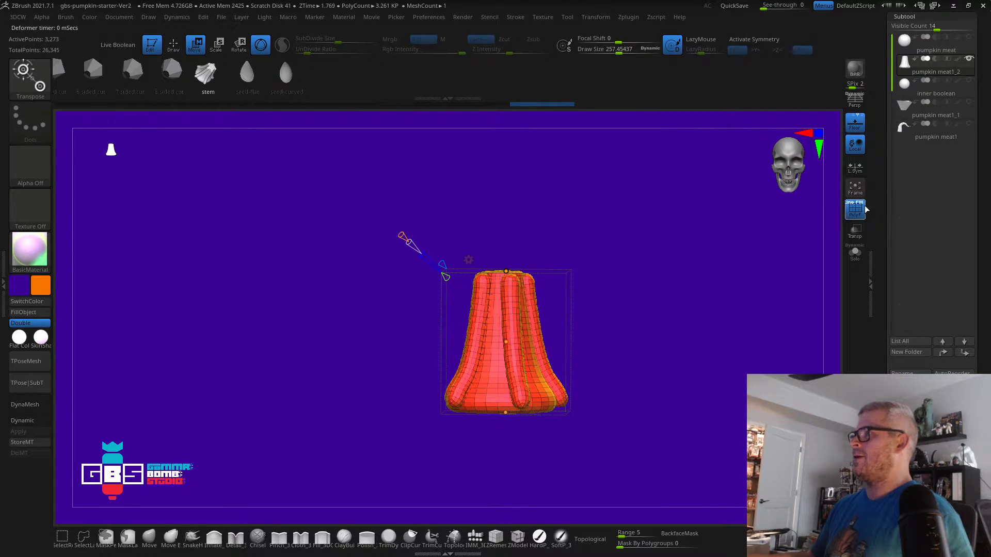
{"action": "left_click", "coordinate": [969, 37]}
{"action": "right_click_drag", "start_coordinate": [702, 298], "coordinate": [629, 316], "text": "alt"}
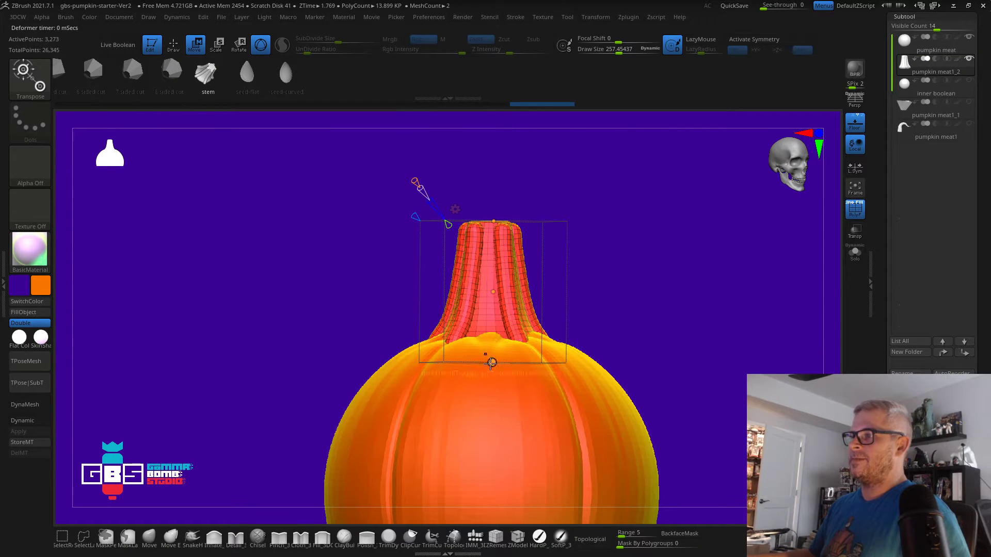
Bend the stem into a sideways hook by moving the middle and tip control points of its curve
{"action": "mouse_move", "coordinate": [491, 363]}
{"action": "left_mouse_down"}
{"action": "mouse_move", "coordinate": [516, 356]}
{"action": "mouse_move", "coordinate": [386, 367]}
{"action": "mouse_move", "coordinate": [573, 330]}
{"action": "mouse_move", "coordinate": [442, 361]}
{"action": "mouse_move", "coordinate": [598, 336]}
{"action": "mouse_move", "coordinate": [471, 364]}
{"action": "mouse_move", "coordinate": [494, 364]}
{"action": "left_mouse_up"}
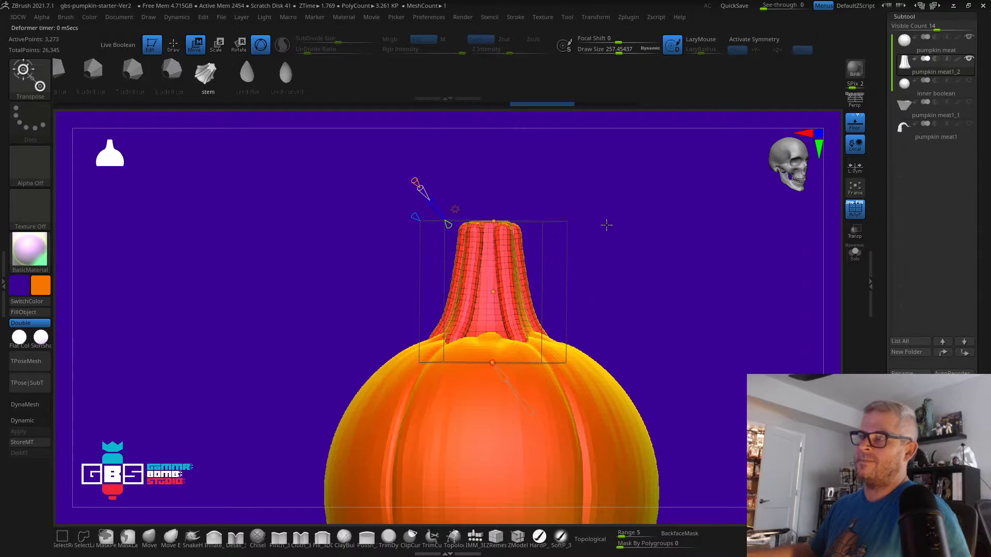
{"action": "left_click_drag", "start_coordinate": [607, 225], "coordinate": [539, 262]}
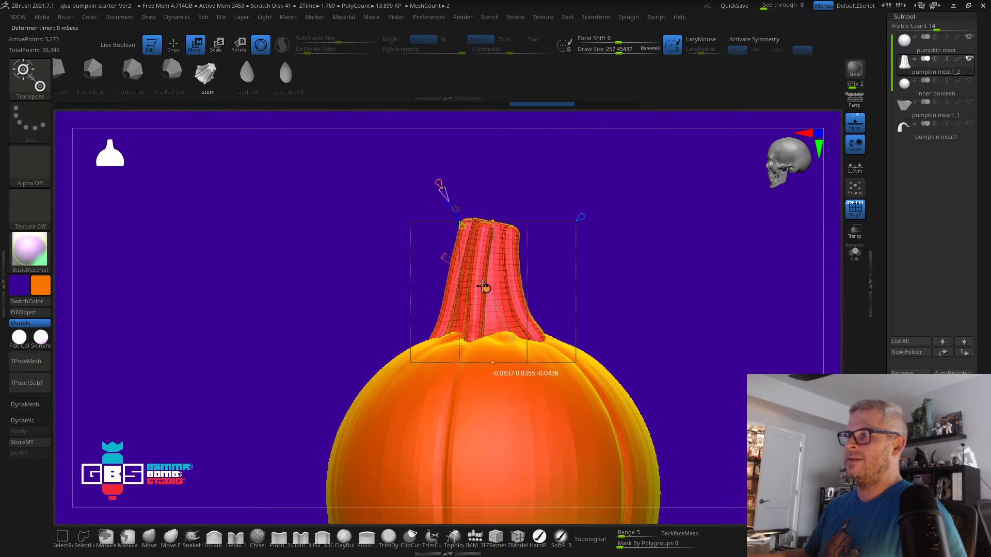
{"action": "left_click_drag", "start_coordinate": [489, 286], "coordinate": [486, 288]}
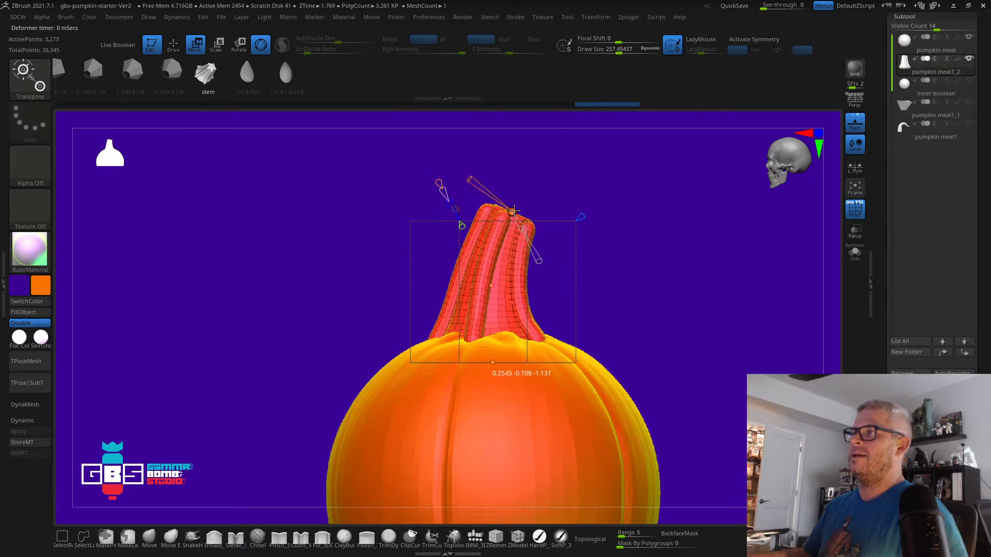
{"action": "left_click_drag", "start_coordinate": [514, 210], "coordinate": [533, 233]}
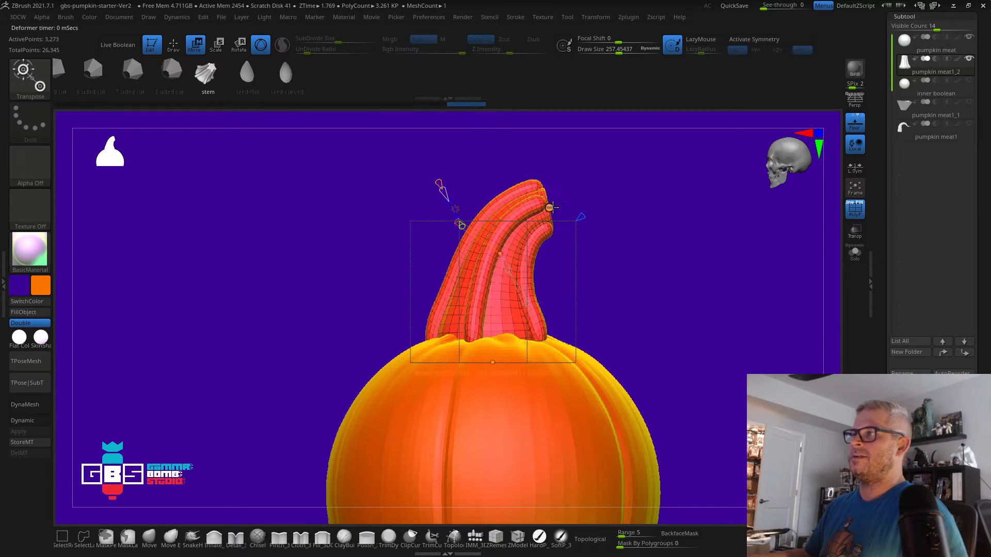
{"action": "left_click_drag", "start_coordinate": [549, 208], "coordinate": [625, 221]}
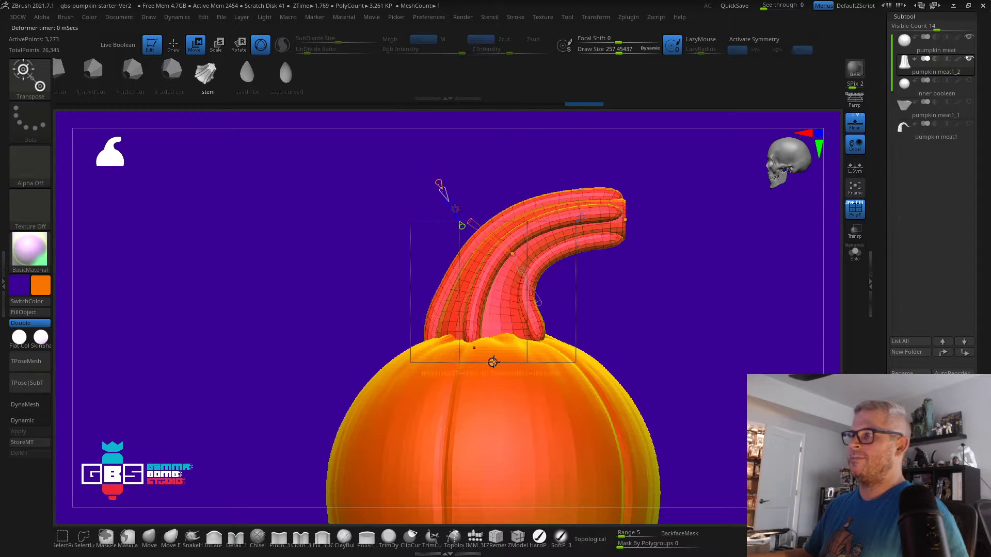
Offset the curve's middle control point while looking down on the pumpkin, so the stem also curves sideways
{"action": "left_click_drag", "start_coordinate": [637, 306], "coordinate": [521, 203]}
{"action": "left_click_drag", "start_coordinate": [599, 175], "coordinate": [652, 377]}
{"action": "left_click_drag", "start_coordinate": [480, 245], "coordinate": [479, 216]}
{"action": "left_click_drag", "start_coordinate": [603, 248], "coordinate": [603, 372]}
{"action": "left_click_drag", "start_coordinate": [474, 232], "coordinate": [487, 221]}
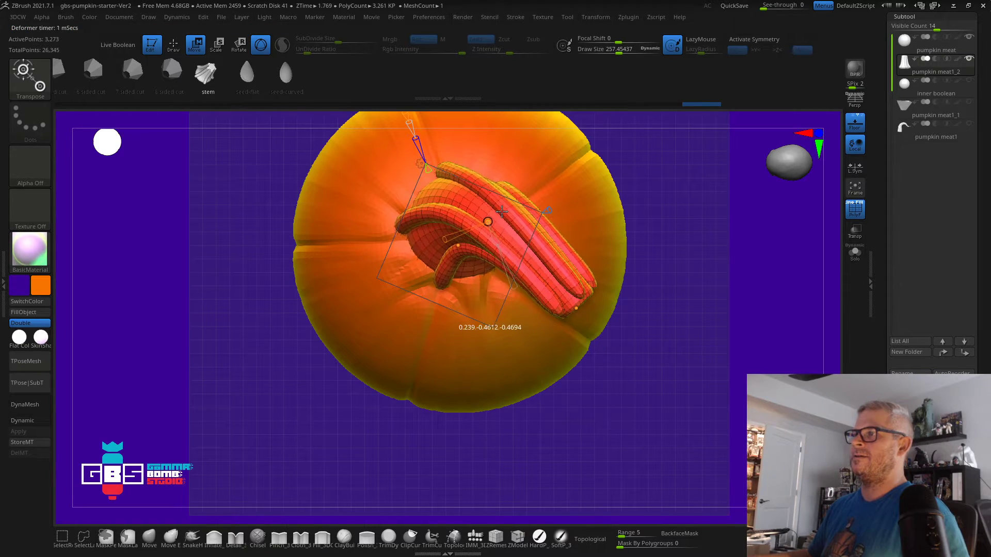
Reposition the curve's lowest control point to refine how the stem's base rises out of the pumpkin
{"action": "mouse_move", "coordinate": [663, 235]}
{"action": "left_mouse_down"}
{"action": "mouse_move", "coordinate": [675, 168]}
{"action": "mouse_move", "coordinate": [718, 181]}
{"action": "mouse_move", "coordinate": [652, 210]}
{"action": "mouse_move", "coordinate": [668, 249]}
{"action": "left_mouse_up"}
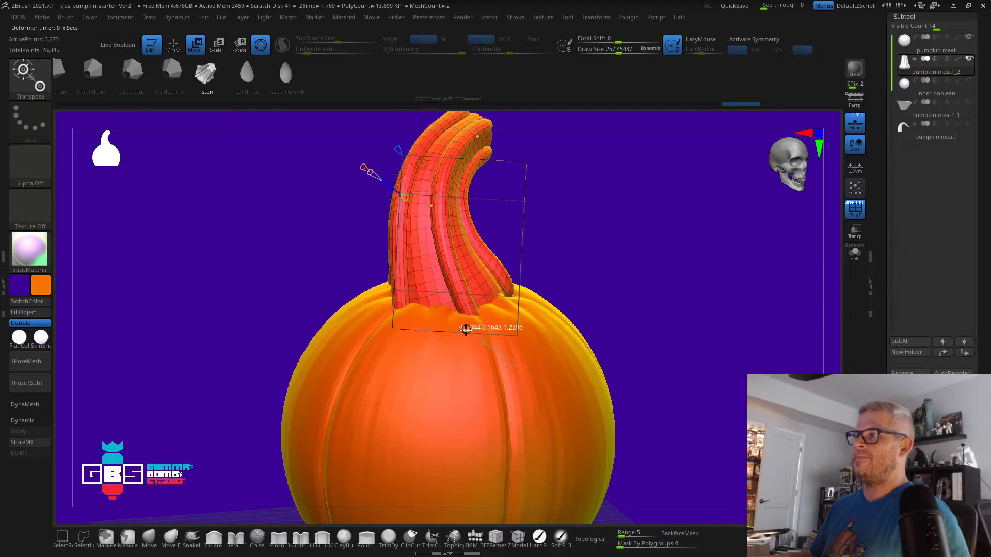
{"action": "left_click_drag", "start_coordinate": [609, 276], "coordinate": [564, 280]}
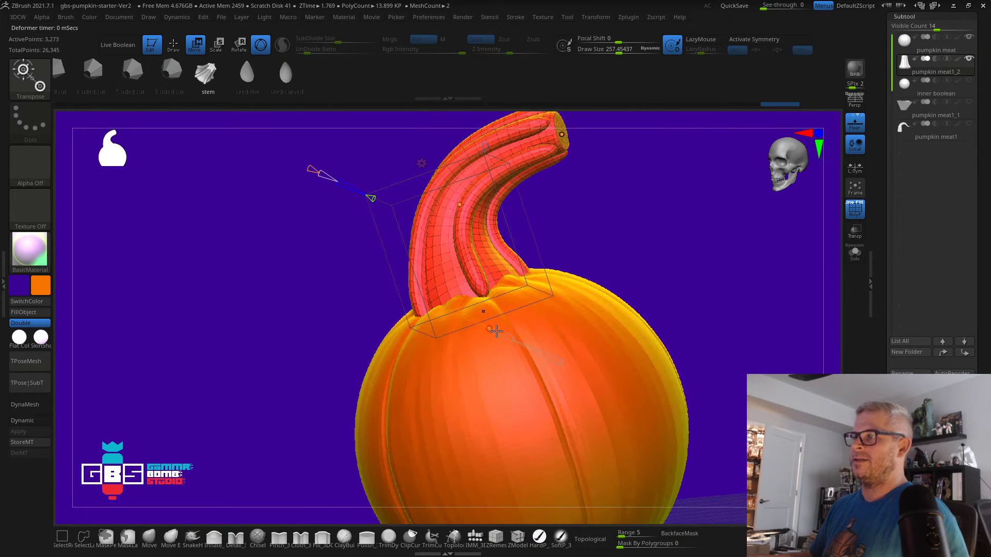
{"action": "left_click_drag", "start_coordinate": [489, 329], "coordinate": [498, 352]}
{"action": "left_click_drag", "start_coordinate": [642, 258], "coordinate": [595, 292]}
{"action": "left_click_drag", "start_coordinate": [494, 352], "coordinate": [499, 353]}
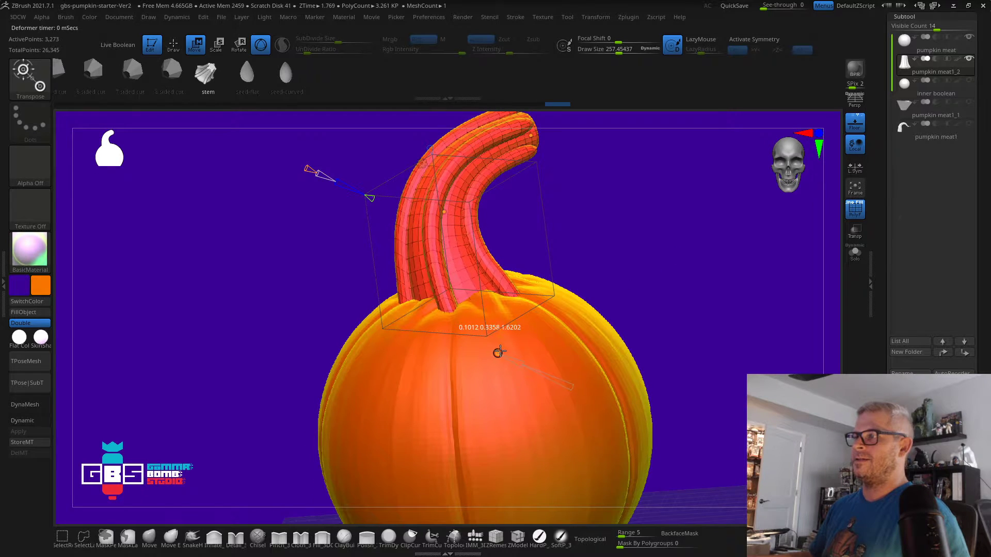
Twist the bent stem along its curve by about 168 so the ridges spiral toward the tip
{"action": "left_click_drag", "start_coordinate": [633, 256], "coordinate": [613, 200]}
{"action": "left_click_drag", "start_coordinate": [324, 236], "coordinate": [317, 283], "text": "alt"}
{"action": "mouse_move", "coordinate": [661, 207]}
{"action": "left_mouse_down"}
{"action": "mouse_move", "coordinate": [611, 212]}
{"action": "mouse_move", "coordinate": [666, 202]}
{"action": "mouse_move", "coordinate": [602, 181]}
{"action": "mouse_move", "coordinate": [624, 167]}
{"action": "mouse_move", "coordinate": [592, 225]}
{"action": "left_mouse_up"}
{"action": "left_click", "coordinate": [566, 224]}
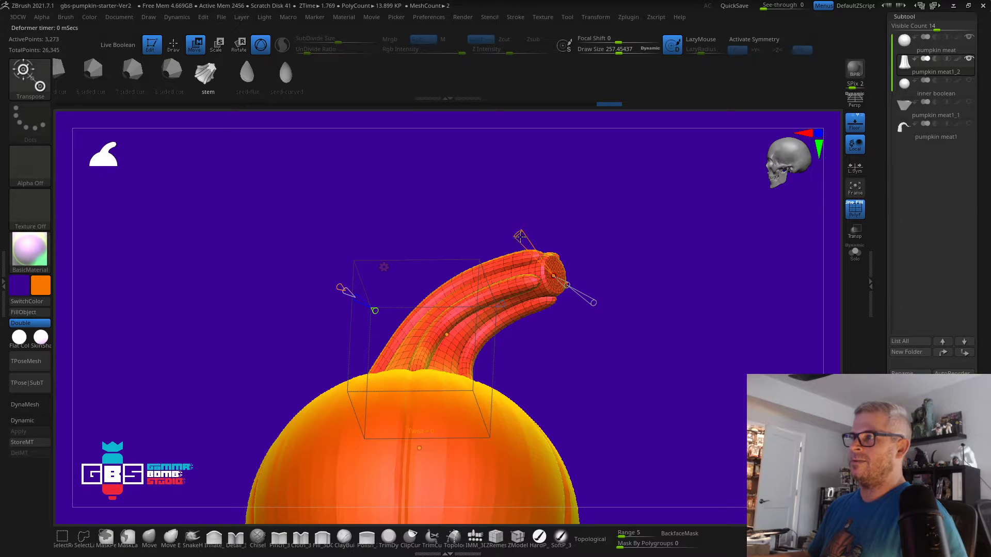
{"action": "left_click_drag", "start_coordinate": [520, 236], "coordinate": [506, 193]}
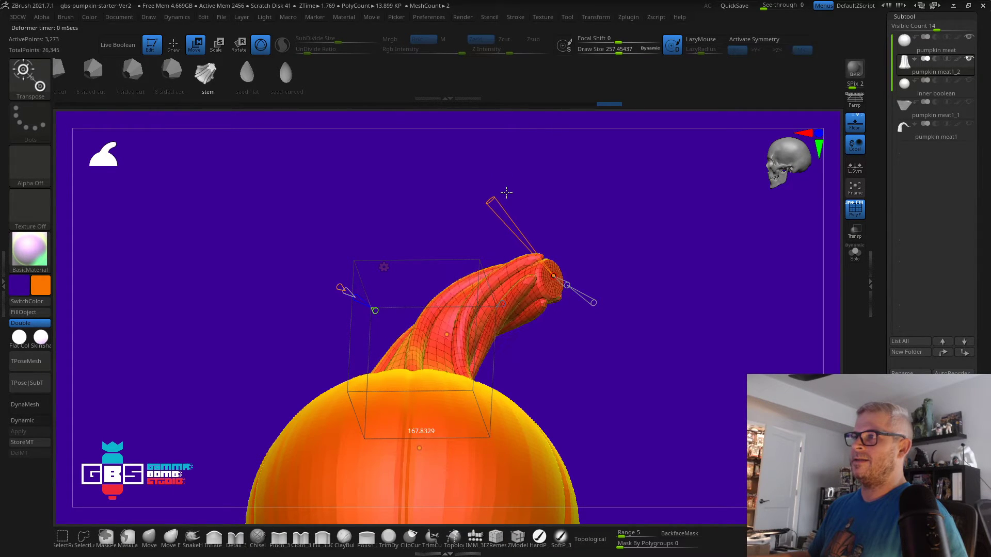
{"action": "left_click_drag", "start_coordinate": [581, 190], "coordinate": [463, 226]}
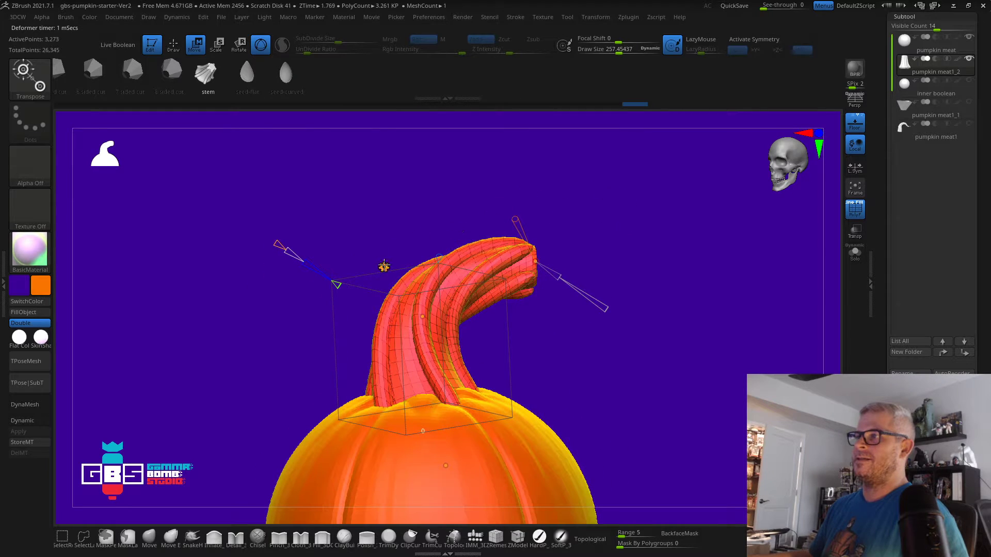
Accept the bend deformation, turn off the polyframe and return to draw mode
{"action": "left_click", "coordinate": [391, 267]}
{"action": "left_click", "coordinate": [566, 260]}
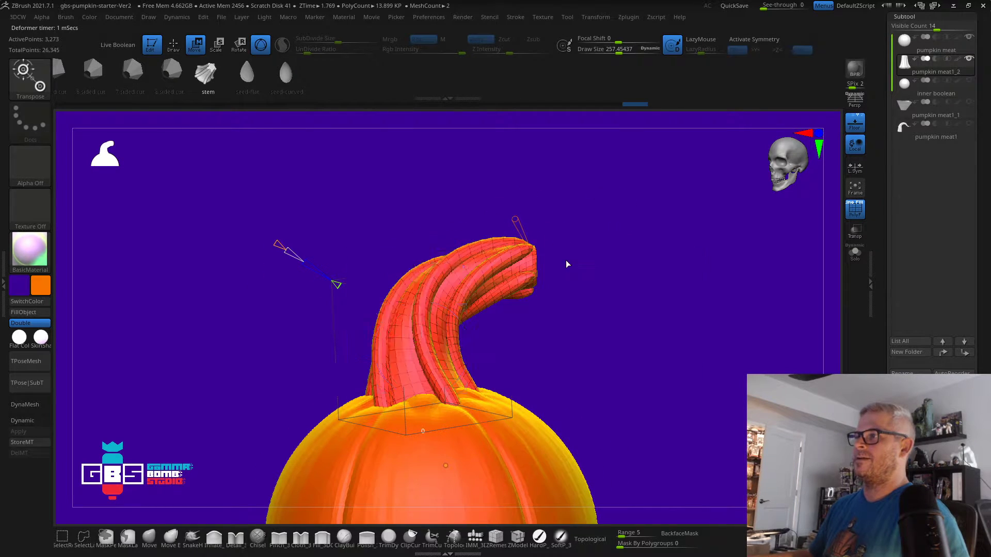
{"action": "left_click", "coordinate": [847, 213]}
{"action": "mouse_move", "coordinate": [759, 243]}
{"action": "left_mouse_down"}
{"action": "mouse_move", "coordinate": [681, 308]}
{"action": "mouse_move", "coordinate": [655, 281]}
{"action": "mouse_move", "coordinate": [622, 325]}
{"action": "mouse_move", "coordinate": [668, 250]}
{"action": "mouse_move", "coordinate": [675, 273]}
{"action": "mouse_move", "coordinate": [704, 270]}
{"action": "mouse_move", "coordinate": [606, 281]}
{"action": "mouse_move", "coordinate": [665, 297]}
{"action": "mouse_move", "coordinate": [593, 300]}
{"action": "mouse_move", "coordinate": [646, 289]}
{"action": "mouse_move", "coordinate": [799, 288]}
{"action": "left_mouse_up"}
{"action": "key", "text": "q"}
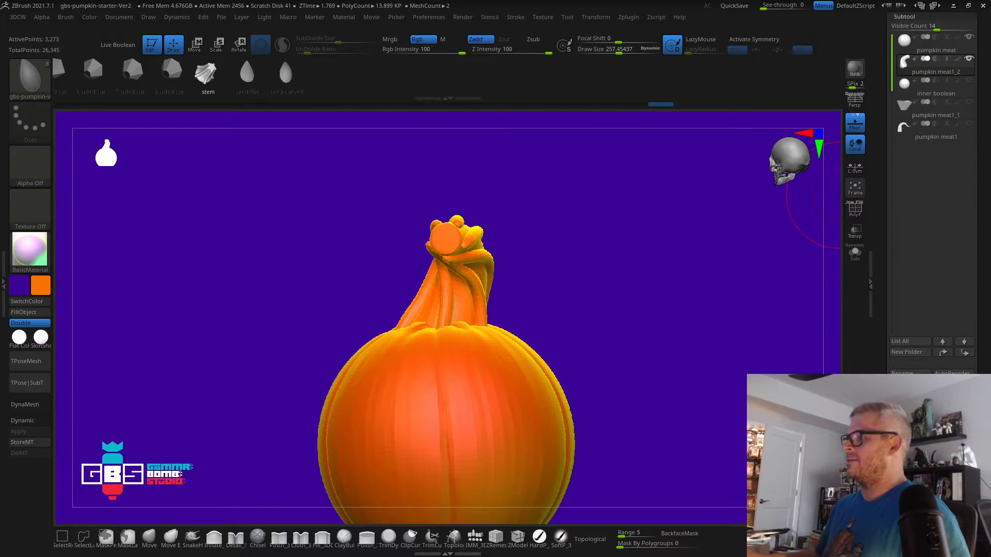
Apply Dynamic Subdiv to the stem and convert it to a DynaMesh at resolution 256
{"action": "left_click", "coordinate": [904, 17]}
{"action": "left_click", "coordinate": [911, 137]}
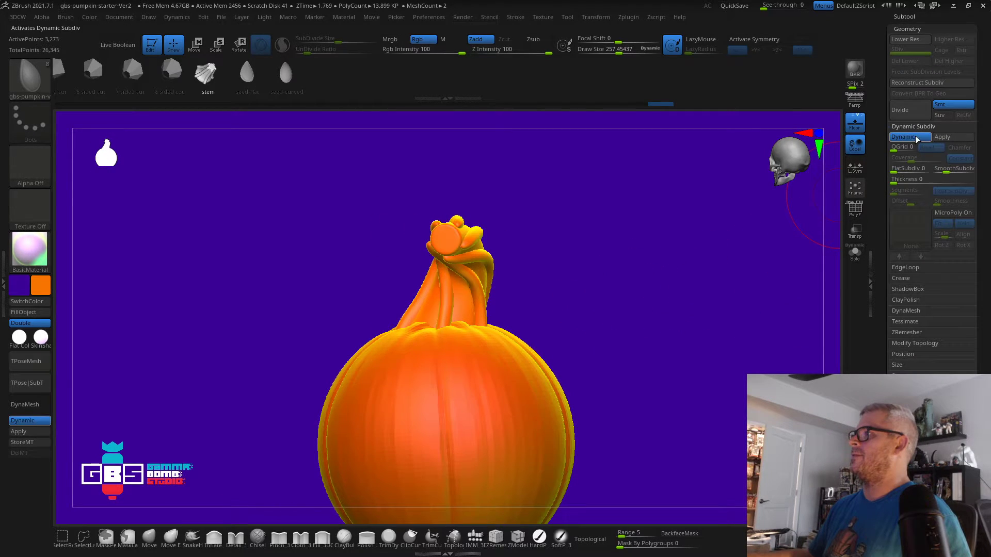
{"action": "left_click", "coordinate": [942, 137]}
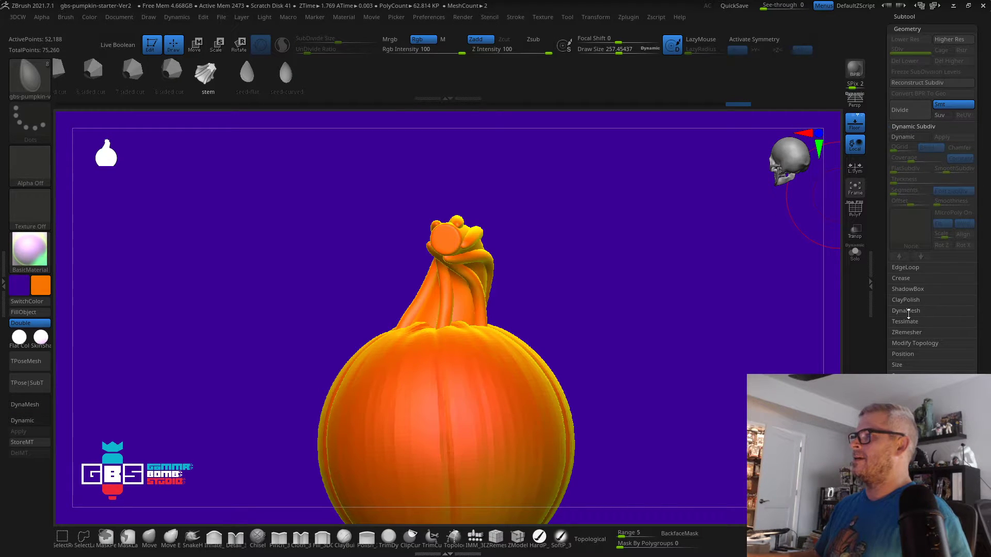
{"action": "left_click", "coordinate": [908, 311]}
{"action": "left_click", "coordinate": [910, 197]}
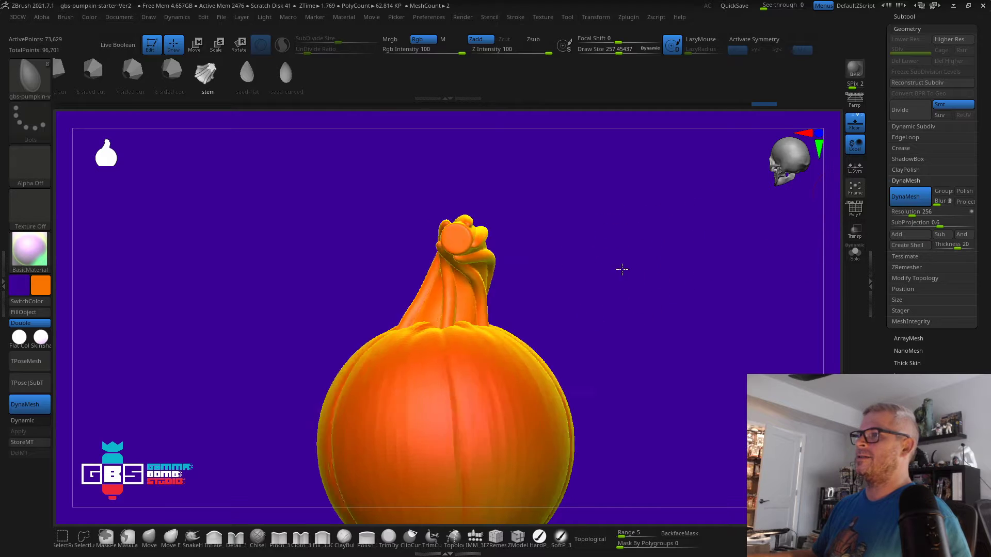
{"action": "left_click_drag", "start_coordinate": [622, 270], "coordinate": [702, 274]}
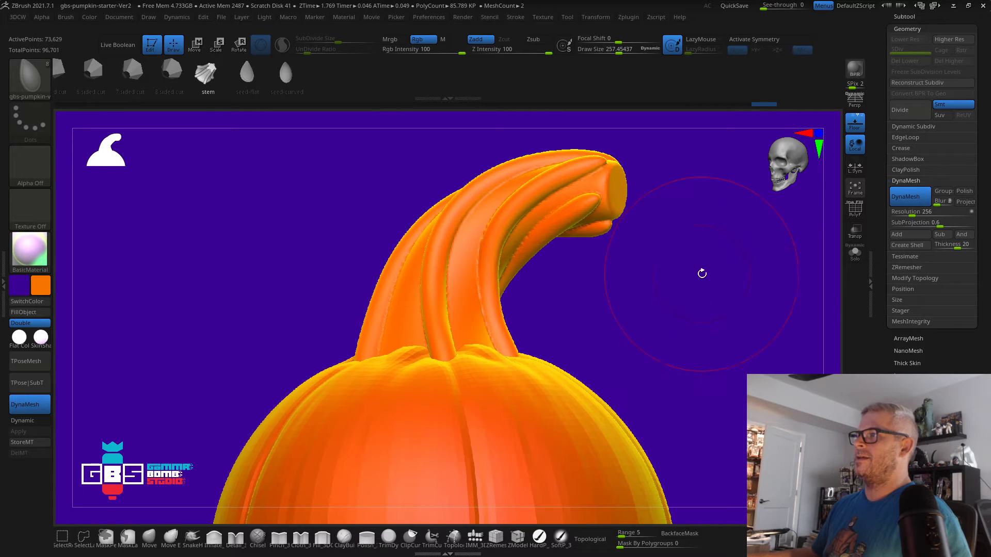
Flatten and bevel the stem's cut end with the TrimDynamic brush and update the DynaMesh
{"action": "left_click", "coordinate": [389, 539]}
{"action": "mouse_move", "coordinate": [632, 266]}
{"action": "left_mouse_down"}
{"action": "mouse_move", "coordinate": [670, 305]}
{"action": "mouse_move", "coordinate": [635, 272]}
{"action": "left_mouse_up"}
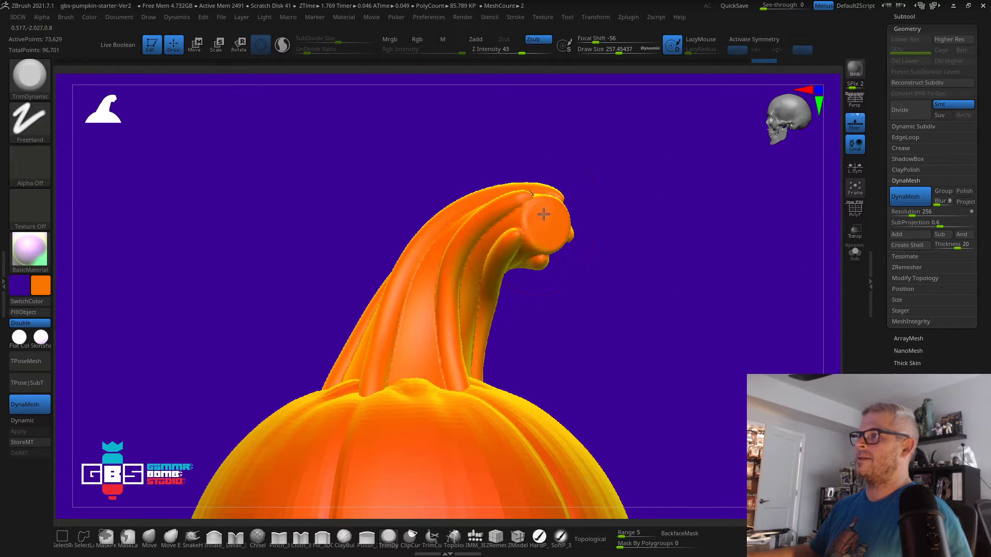
{"action": "mouse_move", "coordinate": [544, 214]}
{"action": "left_mouse_down"}
{"action": "mouse_move", "coordinate": [526, 240]}
{"action": "mouse_move", "coordinate": [522, 214]}
{"action": "left_mouse_up"}
{"action": "left_click_drag", "start_coordinate": [635, 227], "coordinate": [559, 222]}
{"action": "left_click_drag", "start_coordinate": [657, 203], "coordinate": [677, 205]}
{"action": "left_click_drag", "start_coordinate": [557, 225], "coordinate": [567, 245]}
{"action": "left_click_drag", "start_coordinate": [626, 199], "coordinate": [645, 197]}
{"action": "left_click_drag", "start_coordinate": [553, 234], "coordinate": [542, 236]}
{"action": "left_click_drag", "start_coordinate": [623, 185], "coordinate": [595, 187]}
{"action": "left_click_drag", "start_coordinate": [563, 232], "coordinate": [571, 213]}
{"action": "mouse_move", "coordinate": [390, 248]}
{"action": "left_mouse_down", "text": "ctrl"}
{"action": "mouse_move", "coordinate": [414, 280]}
{"action": "mouse_move", "coordinate": [404, 294]}
{"action": "mouse_move", "coordinate": [542, 255]}
{"action": "left_mouse_up", "text": "ctrl"}
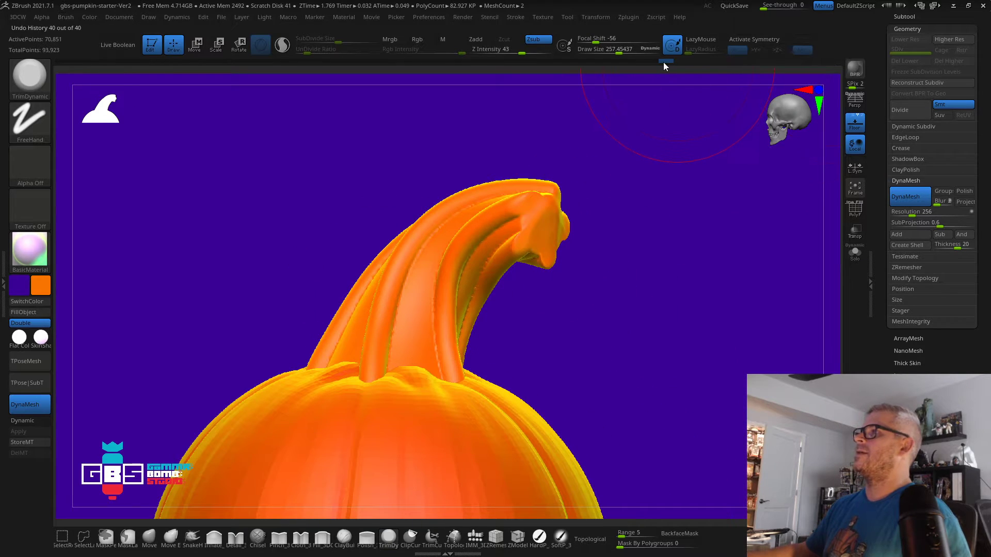
Carve fine lengthwise grooves between the ridges on the stem's near side using the DamStandard brush at draw size about 31
{"action": "left_click_drag", "start_coordinate": [609, 53], "coordinate": [607, 53]}
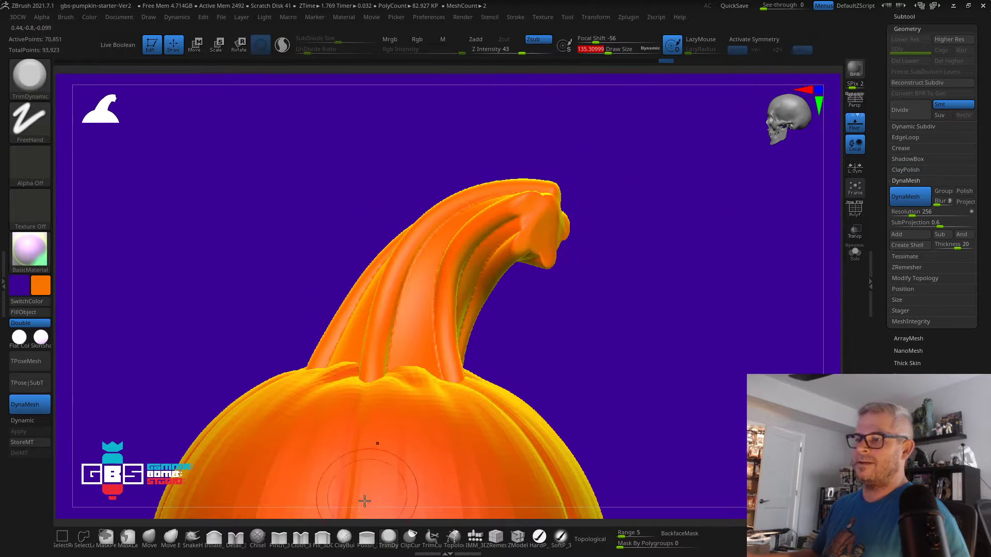
{"action": "key", "text": "b"}
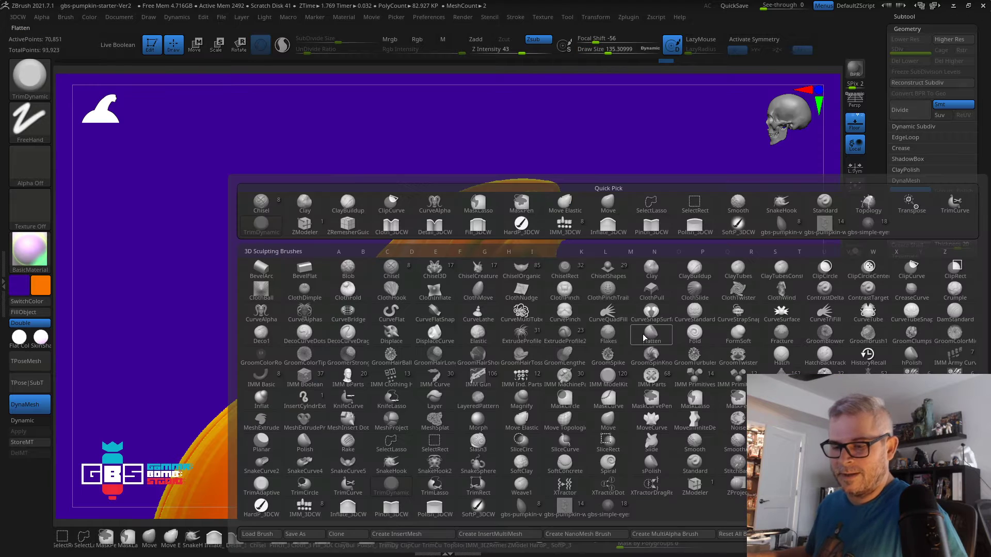
{"action": "key", "text": "d"}
{"action": "key", "text": "s"}
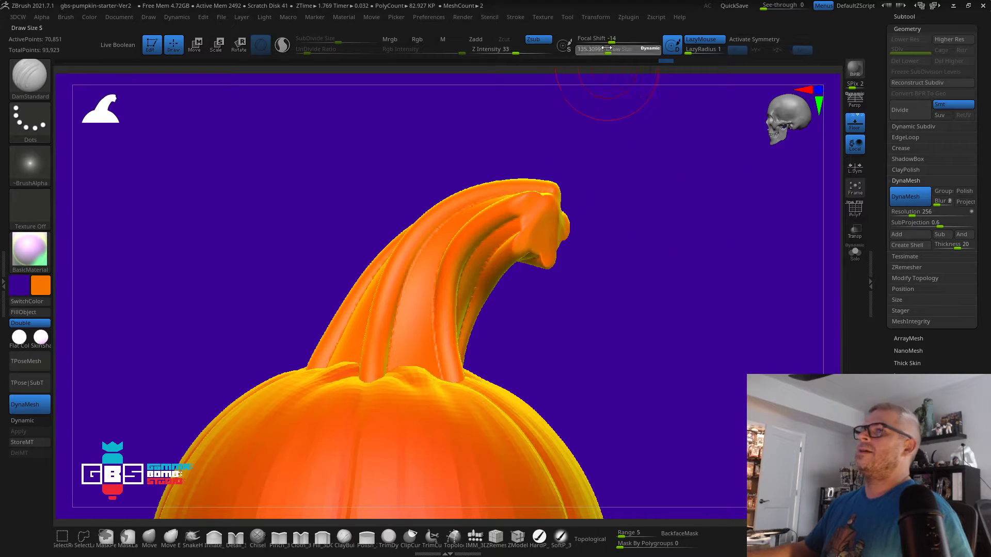
{"action": "left_click_drag", "start_coordinate": [608, 53], "coordinate": [593, 52]}
{"action": "left_click_drag", "start_coordinate": [498, 279], "coordinate": [512, 286]}
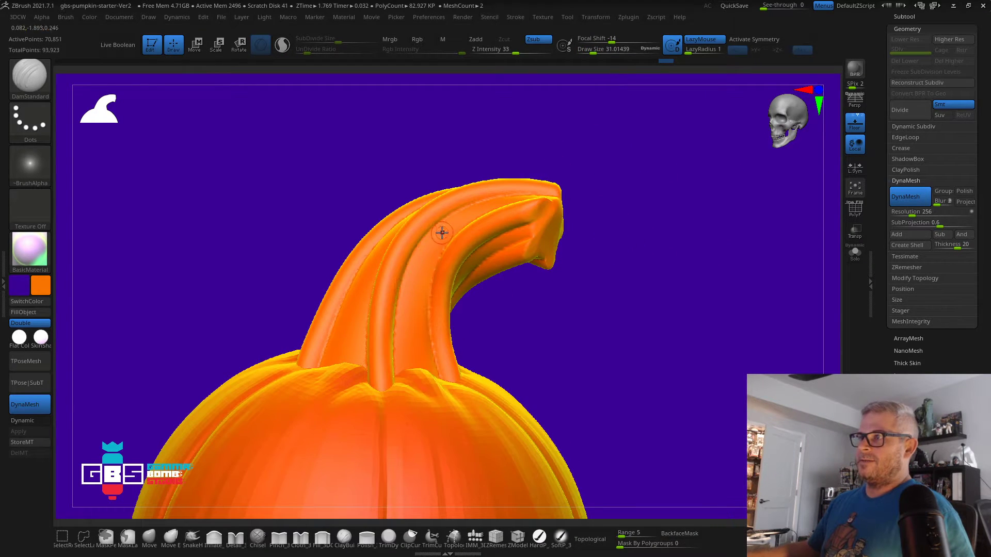
{"action": "left_click_drag", "start_coordinate": [447, 226], "coordinate": [410, 359]}
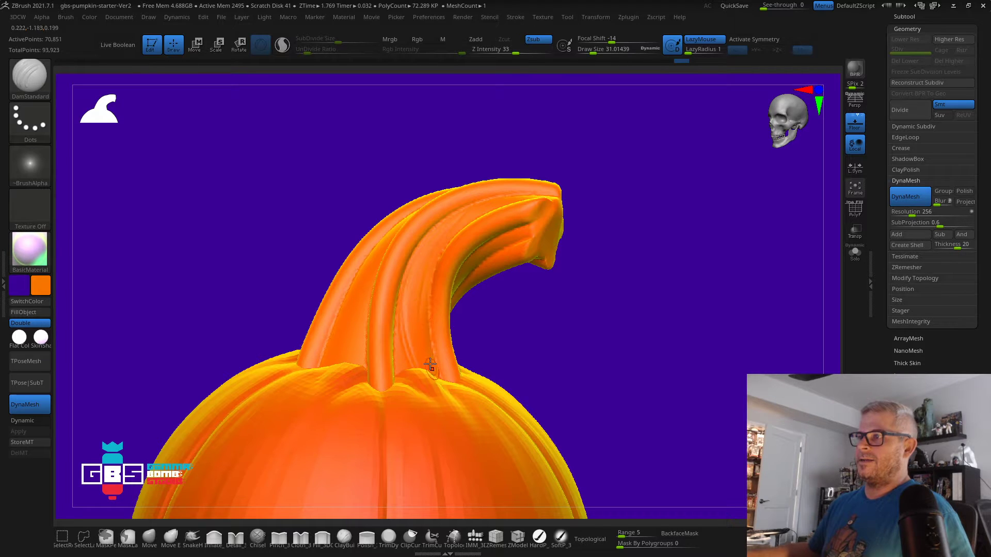
{"action": "left_click_drag", "start_coordinate": [532, 300], "coordinate": [414, 358]}
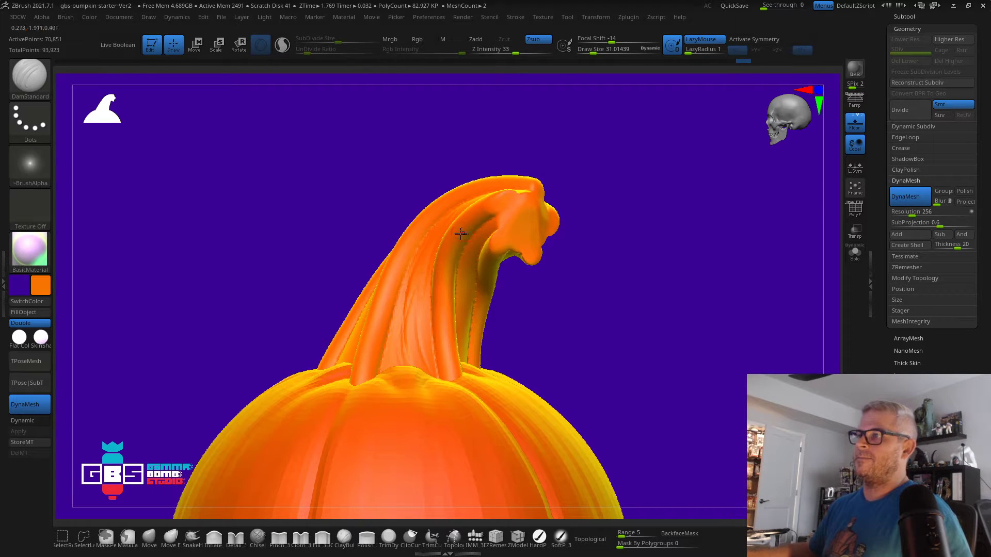
Continue the fine DamStandard grooves around the stem, cutting lines into the smooth valleys between the next ridges
{"action": "left_click_drag", "start_coordinate": [299, 233], "coordinate": [303, 294]}
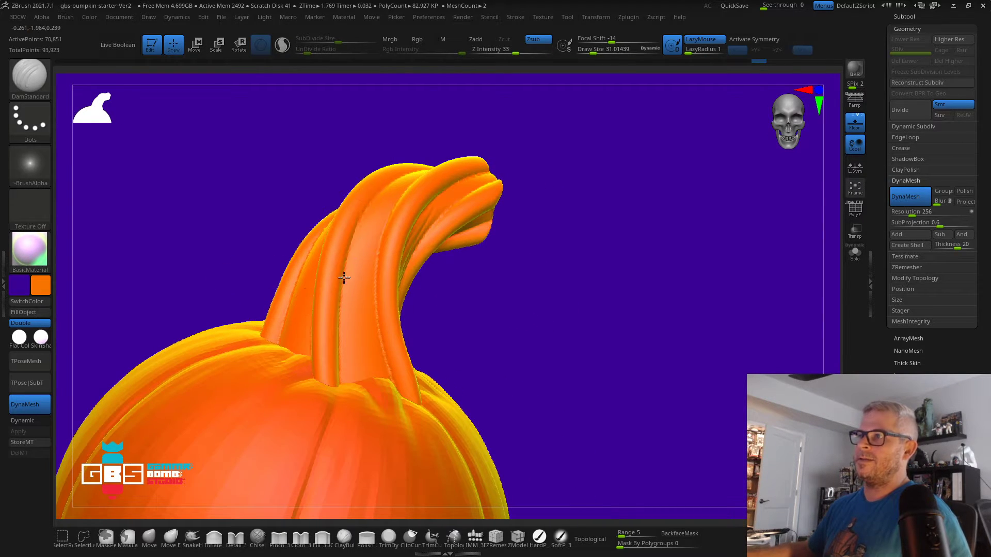
{"action": "mouse_move", "coordinate": [360, 229]}
{"action": "left_mouse_down"}
{"action": "mouse_move", "coordinate": [356, 331]}
{"action": "mouse_move", "coordinate": [366, 379]}
{"action": "left_mouse_up"}
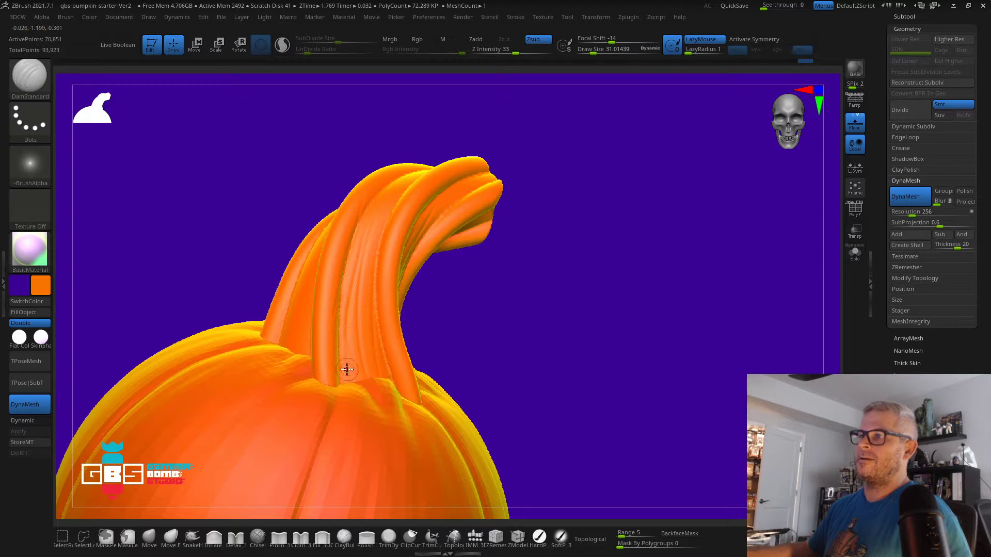
{"action": "right_click_drag", "start_coordinate": [376, 238], "coordinate": [477, 160]}
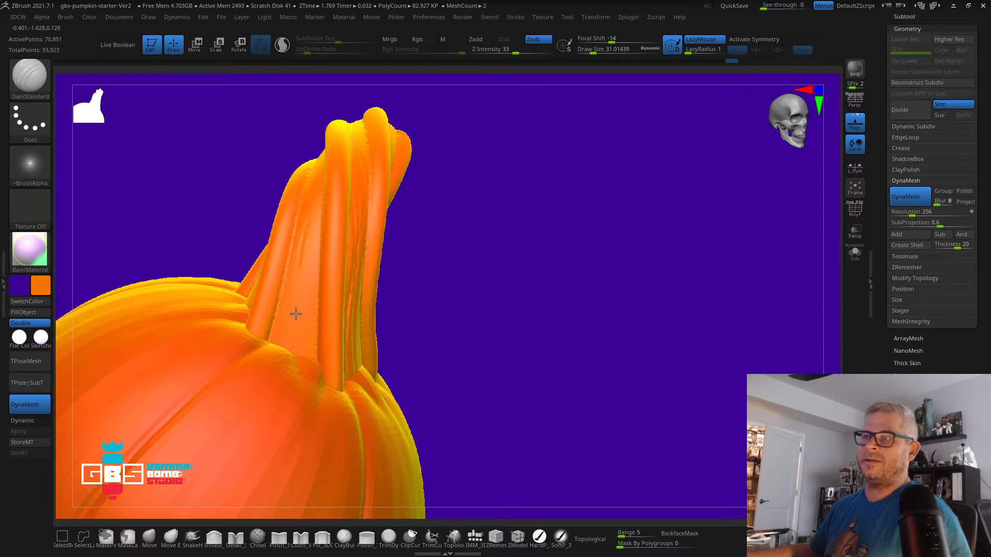
{"action": "left_click_drag", "start_coordinate": [313, 172], "coordinate": [304, 336]}
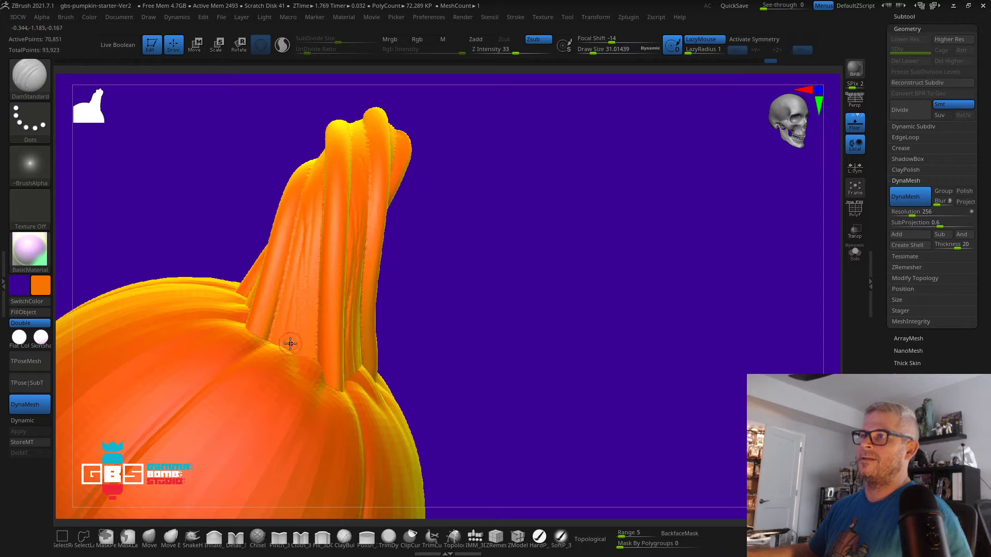
{"action": "right_click_drag", "start_coordinate": [326, 308], "coordinate": [285, 235]}
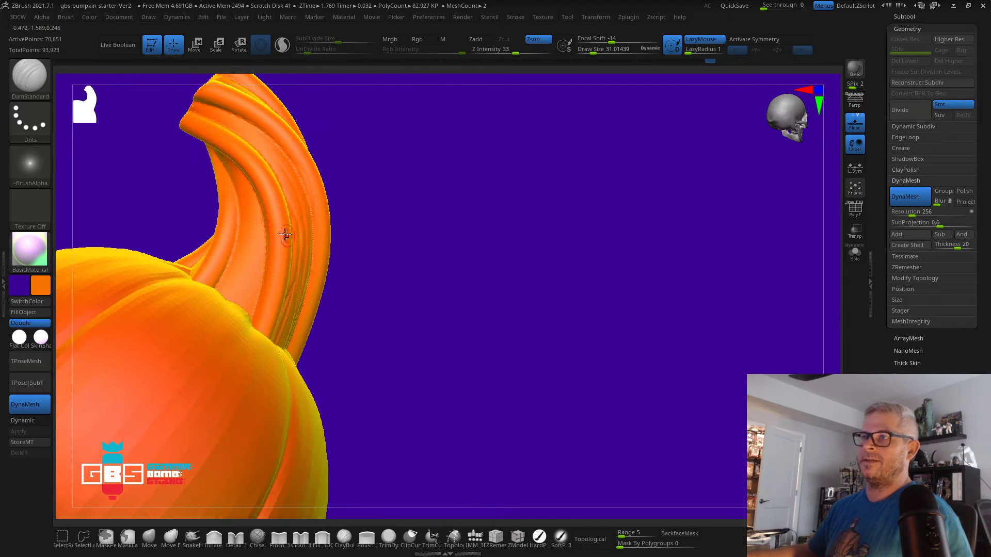
{"action": "left_click_drag", "start_coordinate": [225, 298], "coordinate": [248, 259]}
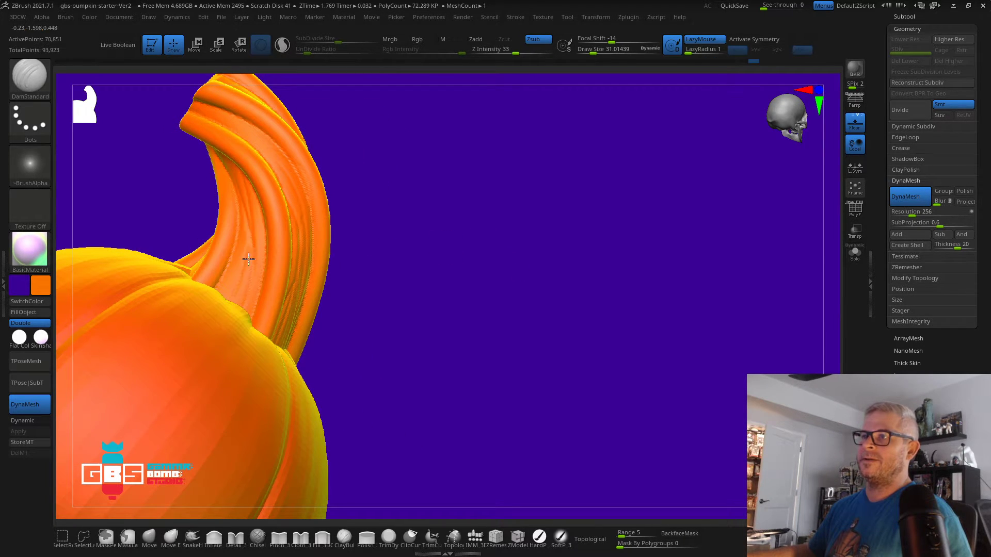
Carve matching grooves along the inner curve below the stem's tip and down the remaining side to the flared base
{"action": "right_click_drag", "start_coordinate": [211, 298], "coordinate": [213, 218]}
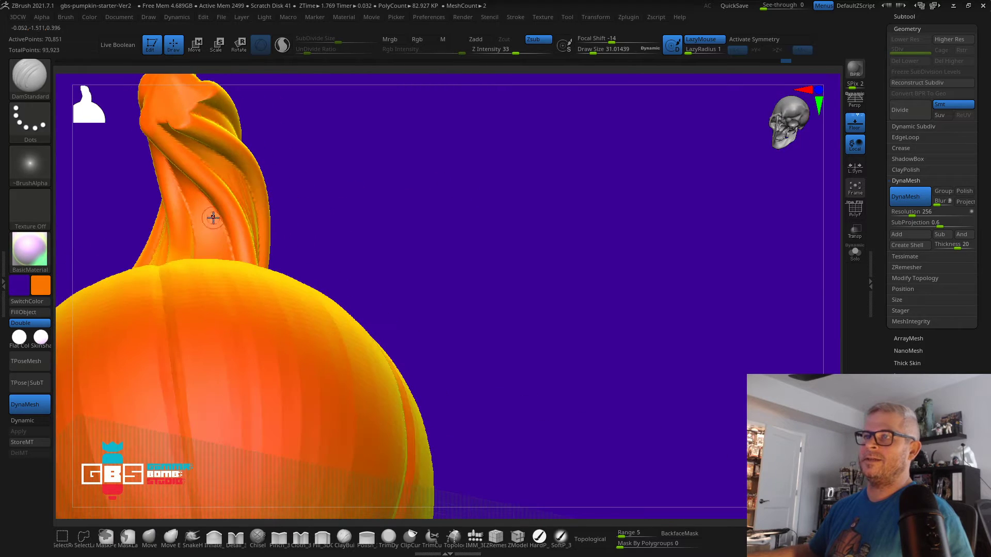
{"action": "left_click_drag", "start_coordinate": [202, 223], "coordinate": [227, 288]}
{"action": "right_click_drag", "start_coordinate": [314, 179], "coordinate": [147, 244]}
{"action": "right_click_drag", "start_coordinate": [145, 200], "coordinate": [91, 201]}
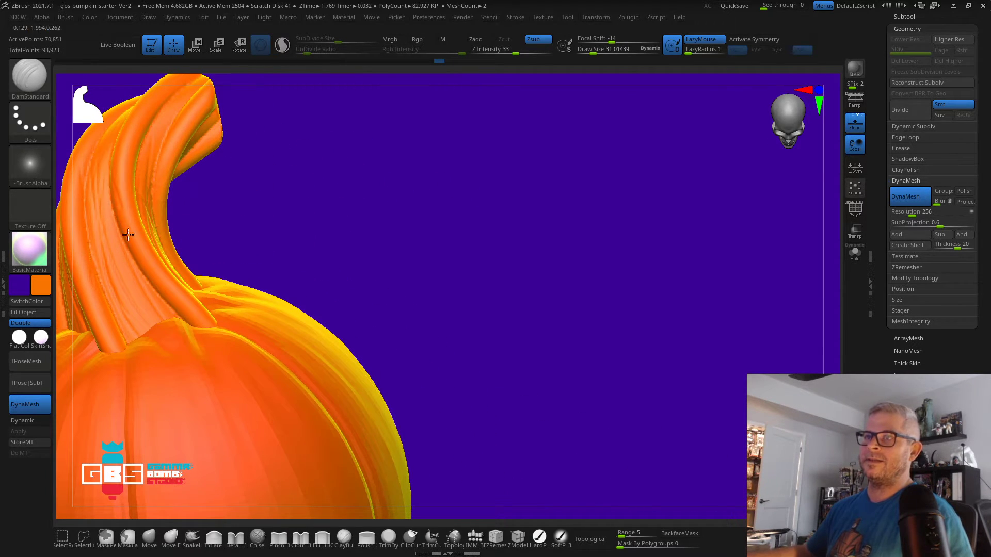
{"action": "right_click_drag", "start_coordinate": [288, 223], "coordinate": [183, 309]}
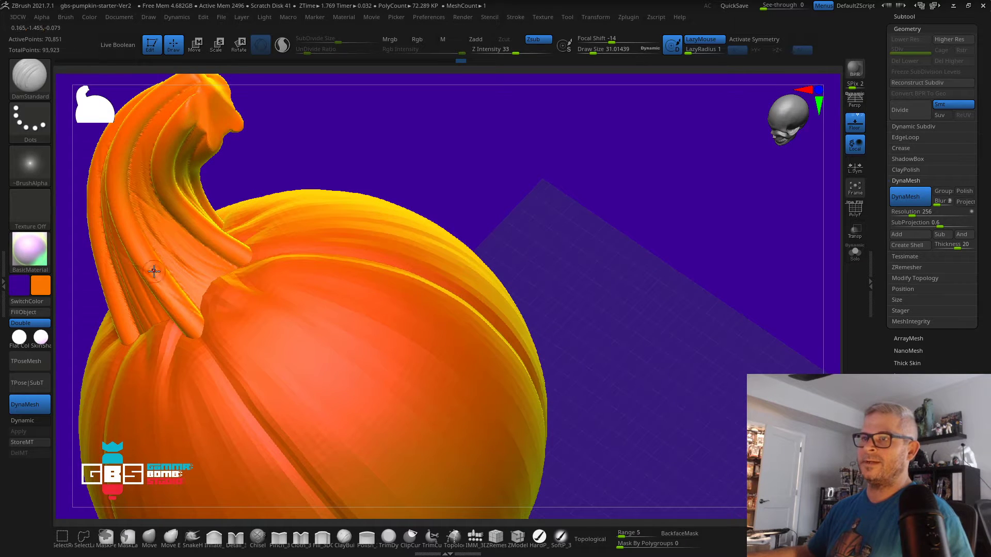
{"action": "right_click_drag", "start_coordinate": [291, 141], "coordinate": [553, 268]}
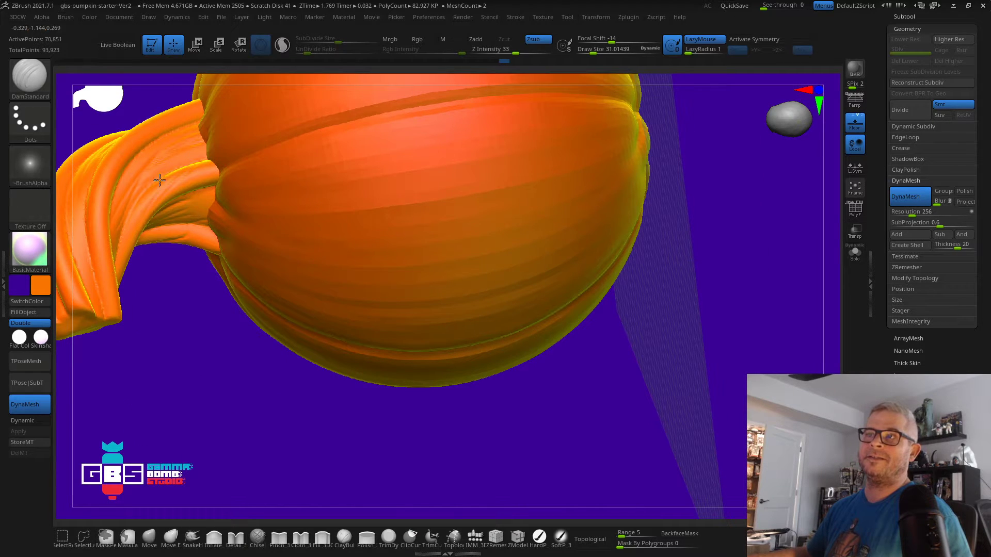
Add fine crease lines along the stem's ridges and outer bend, from the pumpkin's top toward the tip
{"action": "right_click_drag", "start_coordinate": [229, 315], "coordinate": [239, 206]}
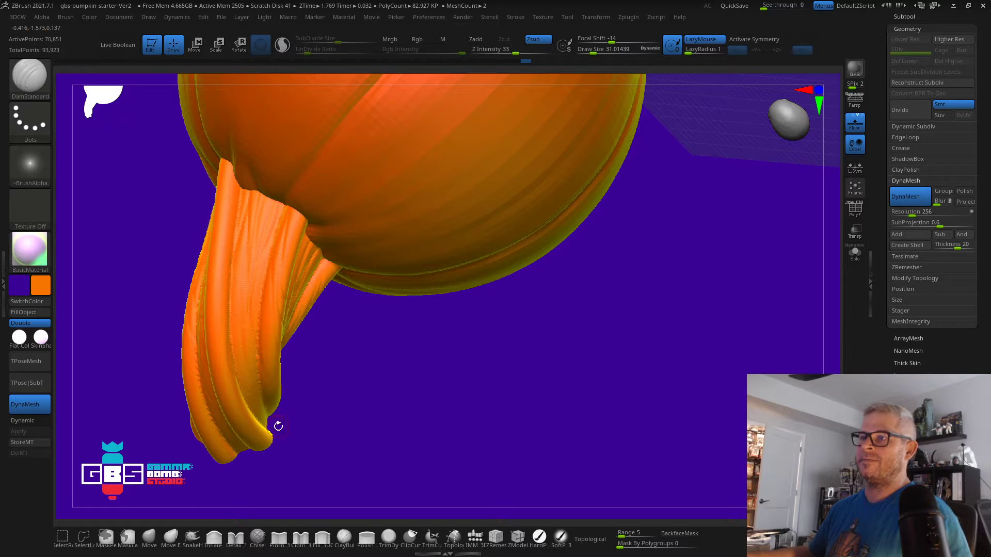
{"action": "right_click_drag", "start_coordinate": [279, 425], "coordinate": [222, 183]}
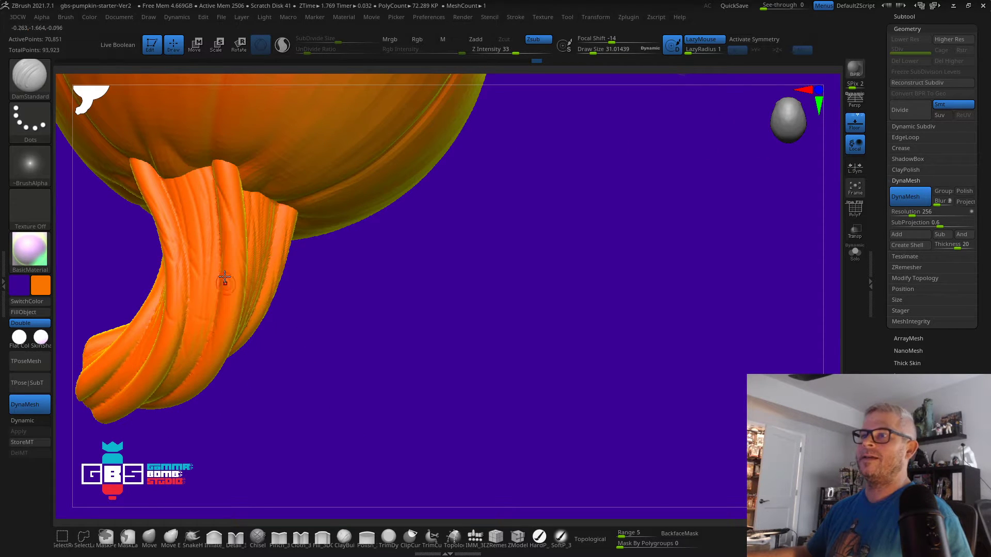
{"action": "left_click_drag", "start_coordinate": [229, 392], "coordinate": [269, 341]}
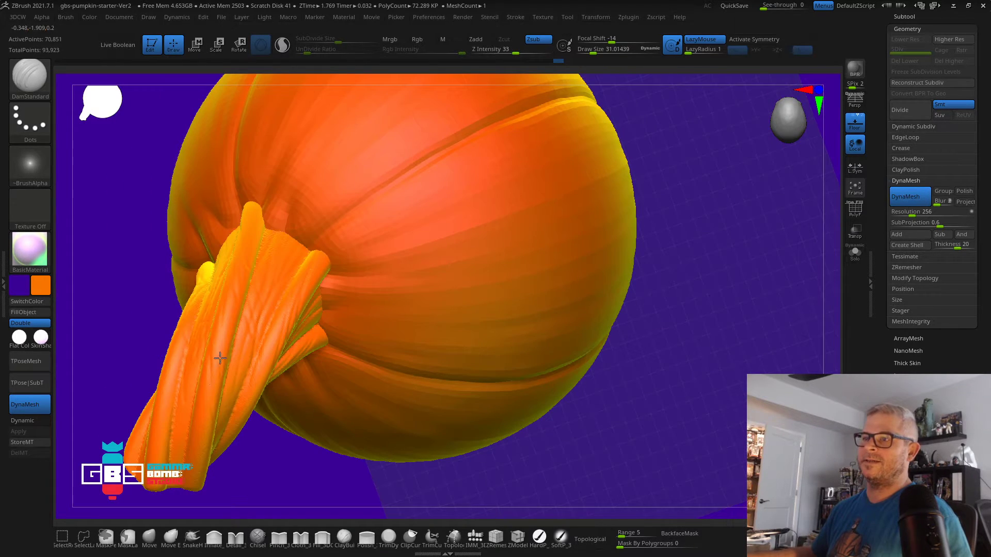
{"action": "left_click_drag", "start_coordinate": [126, 330], "coordinate": [184, 339]}
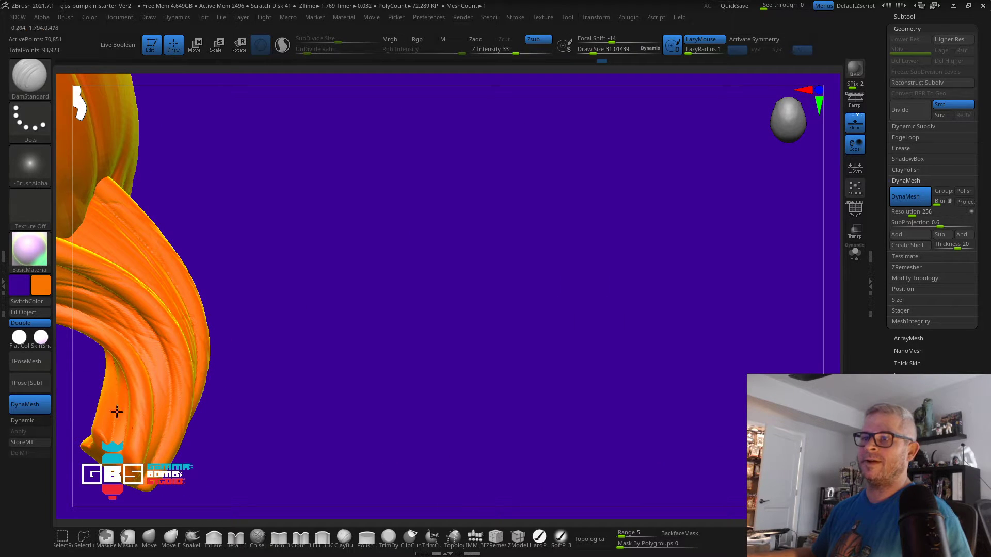
Carve a spiral groove into the stem's flat cut end and check the whole pumpkin
{"action": "left_click_drag", "start_coordinate": [217, 383], "coordinate": [461, 278]}
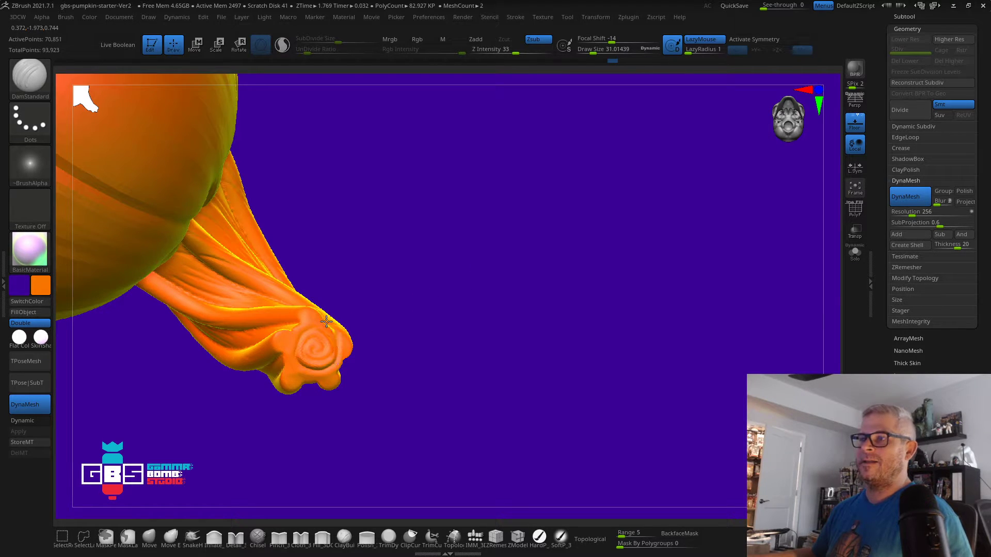
{"action": "left_click_drag", "start_coordinate": [406, 369], "coordinate": [407, 286]}
{"action": "left_click_drag", "start_coordinate": [414, 373], "coordinate": [626, 216]}
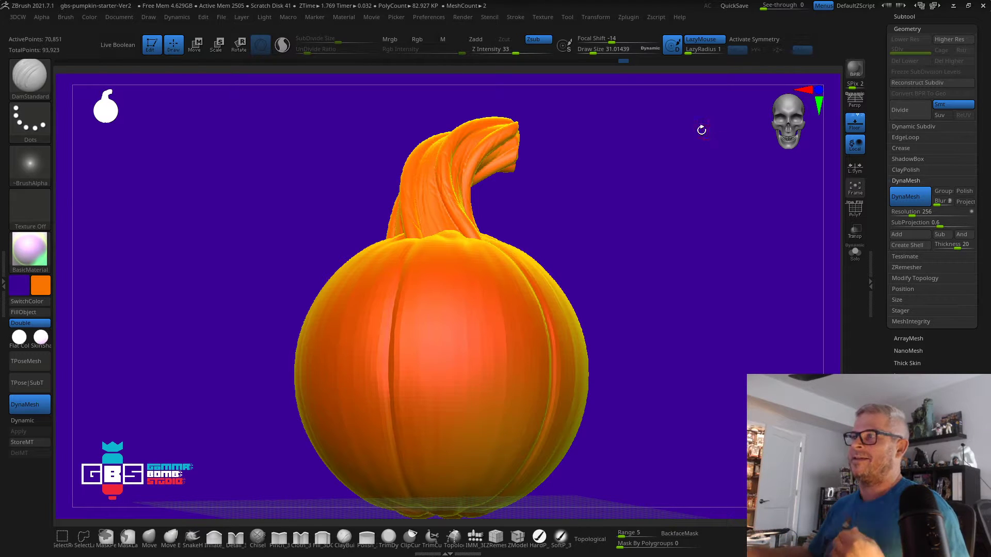
{"action": "left_click_drag", "start_coordinate": [641, 220], "coordinate": [674, 197]}
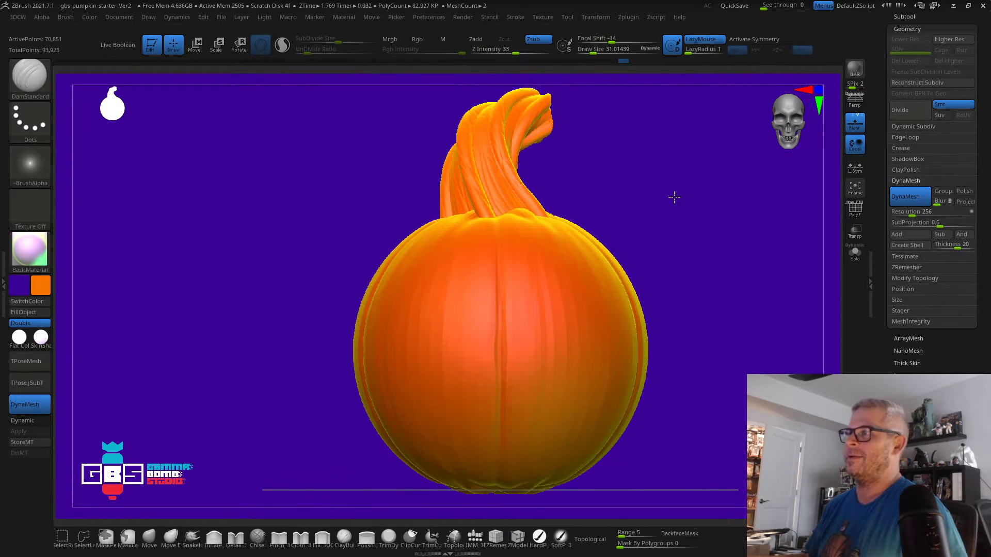
Rotate the stem about its vertical axis so the tip faces further forward, and return to draw mode
{"action": "key", "text": "w"}
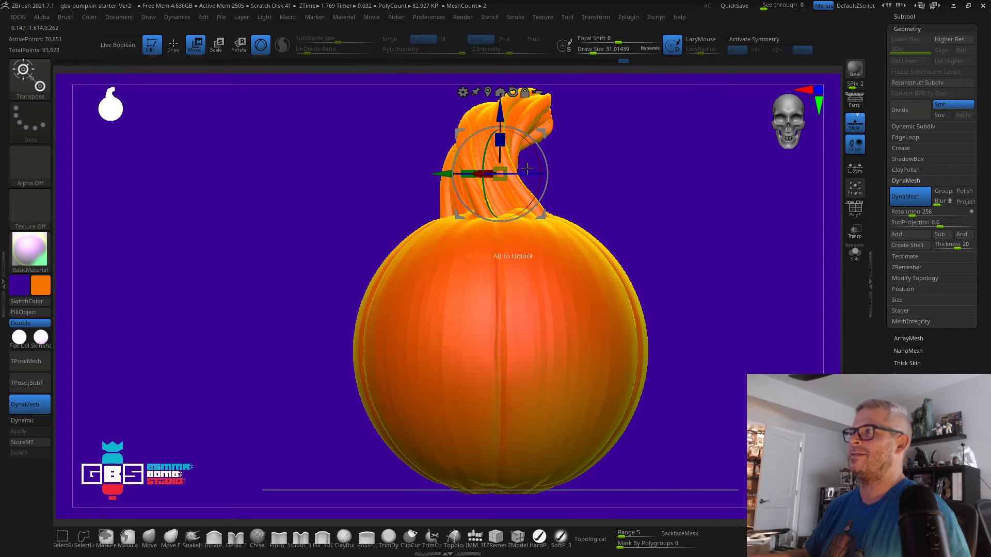
{"action": "left_click_drag", "start_coordinate": [526, 174], "coordinate": [492, 178]}
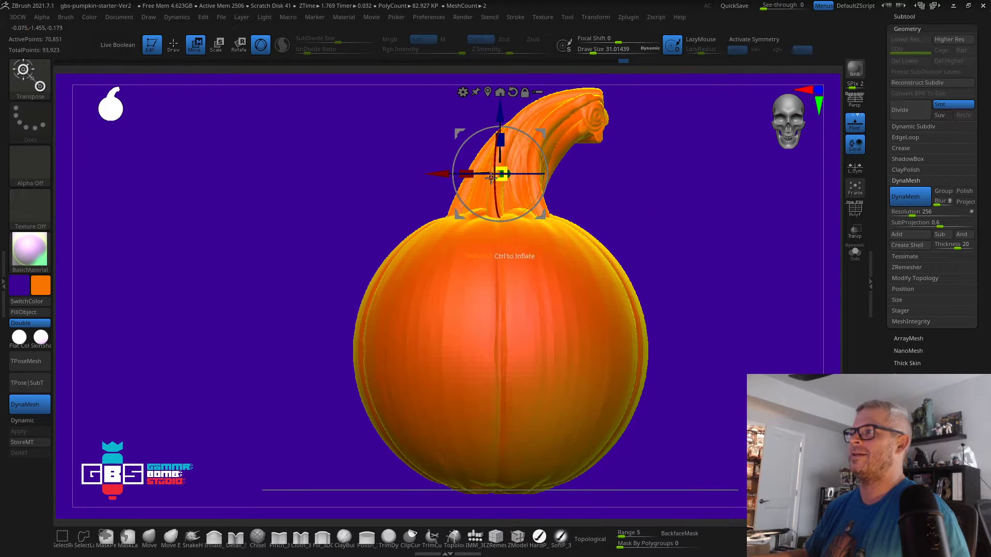
{"action": "key", "text": "q"}
{"action": "mouse_move", "coordinate": [742, 208]}
{"action": "left_mouse_down"}
{"action": "mouse_move", "coordinate": [692, 226]}
{"action": "mouse_move", "coordinate": [717, 217]}
{"action": "mouse_move", "coordinate": [699, 234]}
{"action": "mouse_move", "coordinate": [699, 256]}
{"action": "mouse_move", "coordinate": [713, 242]}
{"action": "left_mouse_up"}
{"action": "left_click_drag", "start_coordinate": [686, 201], "coordinate": [821, 132]}
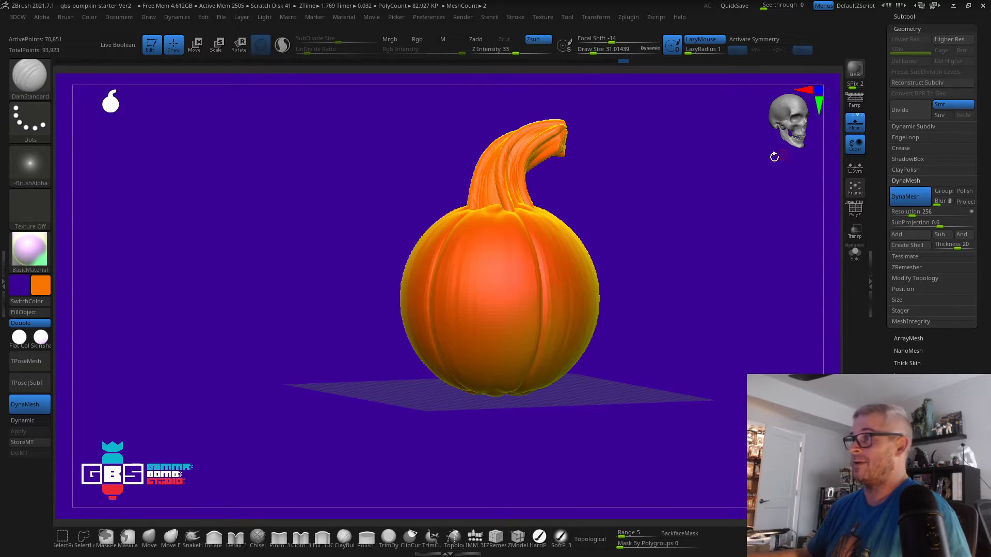
Show the subtool list and fill the stem with a muted brown colour using Mrgb at intensity 100
{"action": "left_click_drag", "start_coordinate": [976, 56], "coordinate": [970, 127]}
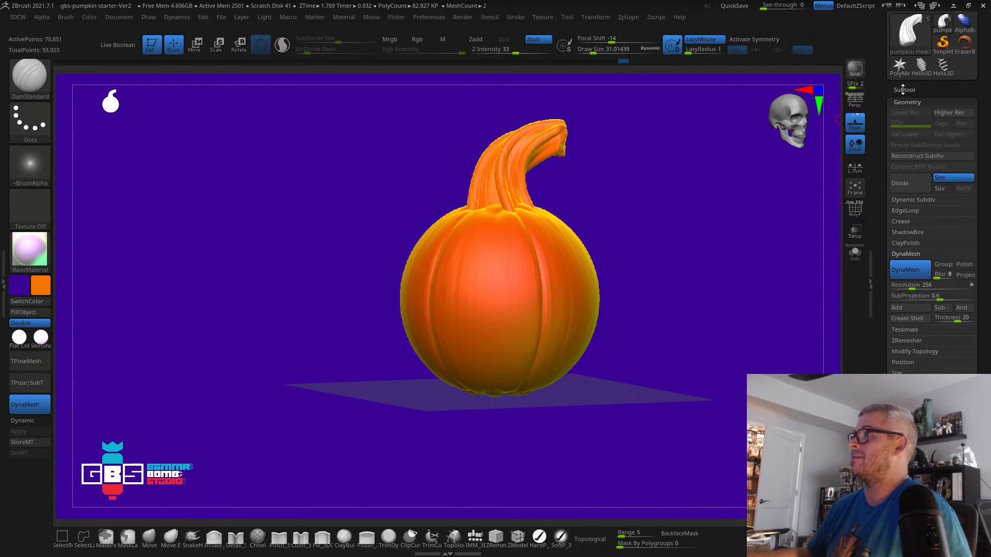
{"action": "left_click", "coordinate": [927, 86]}
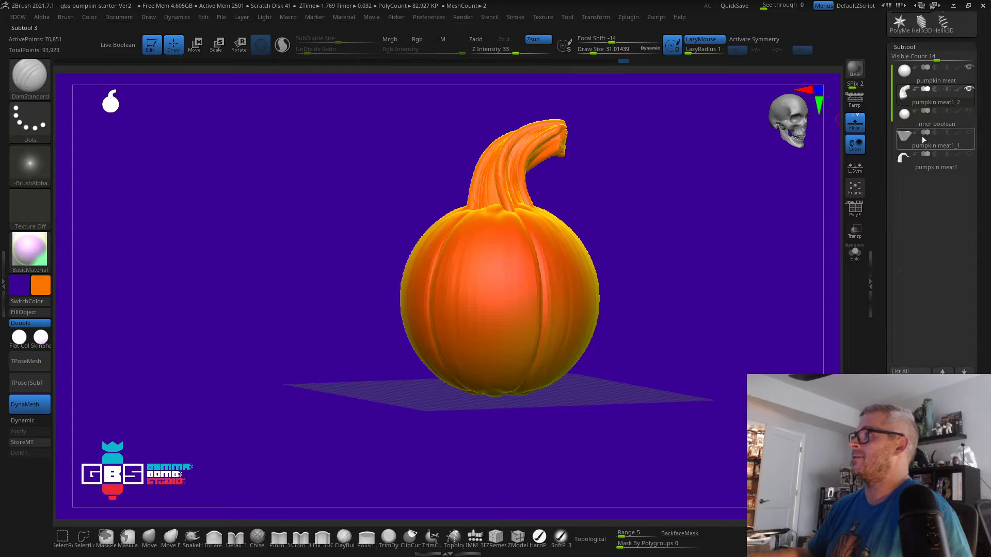
{"action": "left_click_drag", "start_coordinate": [724, 185], "coordinate": [840, 135]}
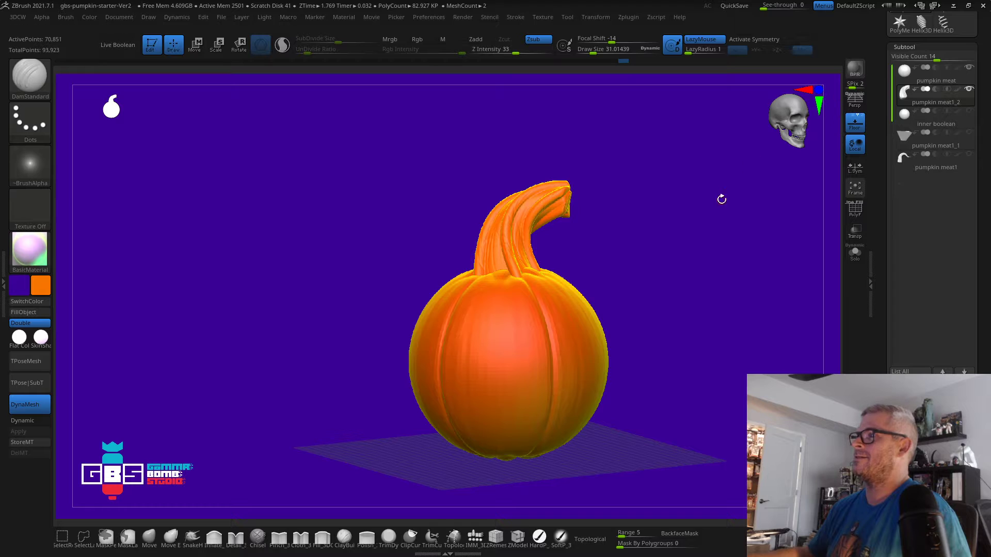
{"action": "left_click_drag", "start_coordinate": [722, 199], "coordinate": [235, 305]}
{"action": "left_click", "coordinate": [38, 292]}
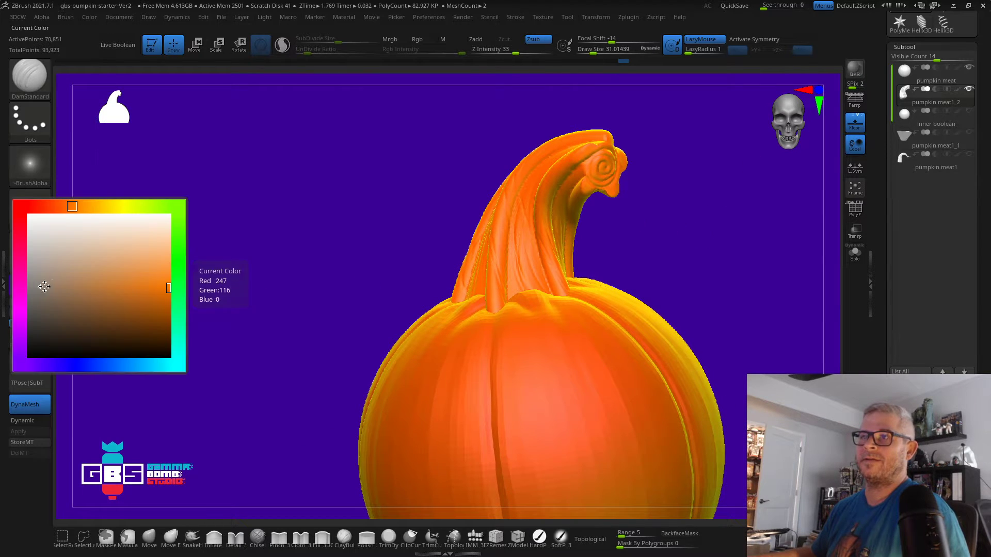
{"action": "left_click", "coordinate": [104, 299]}
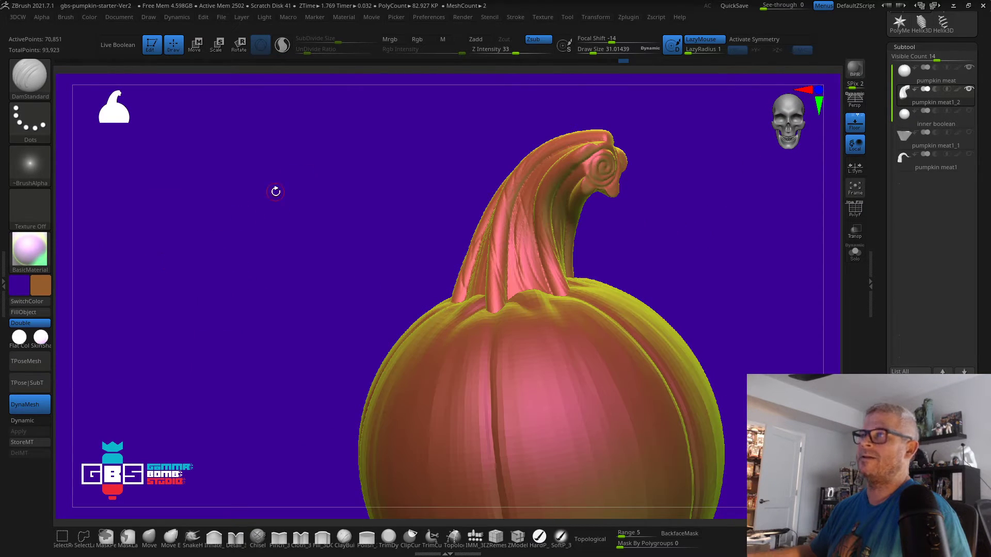
{"action": "left_click", "coordinate": [388, 41]}
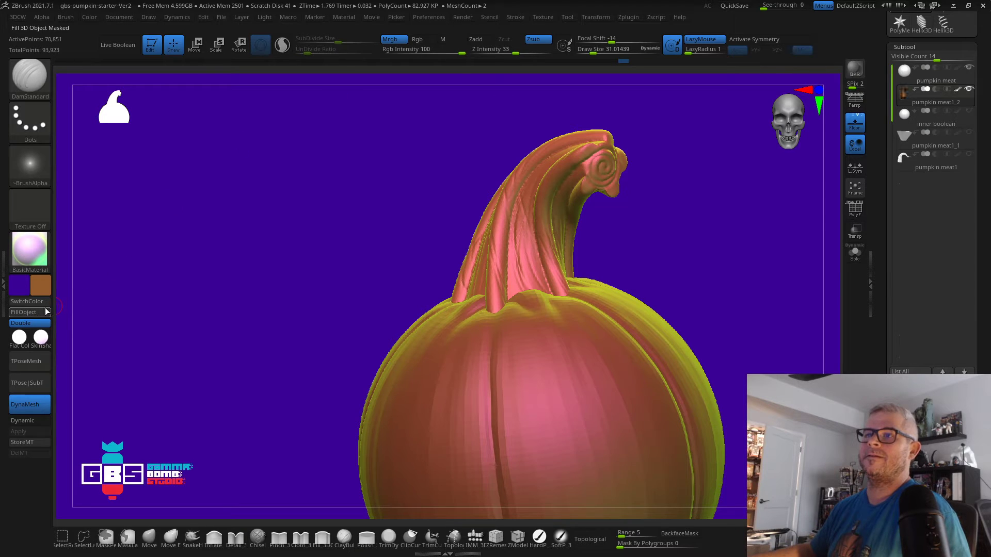
{"action": "left_click_drag", "start_coordinate": [155, 289], "coordinate": [826, 135]}
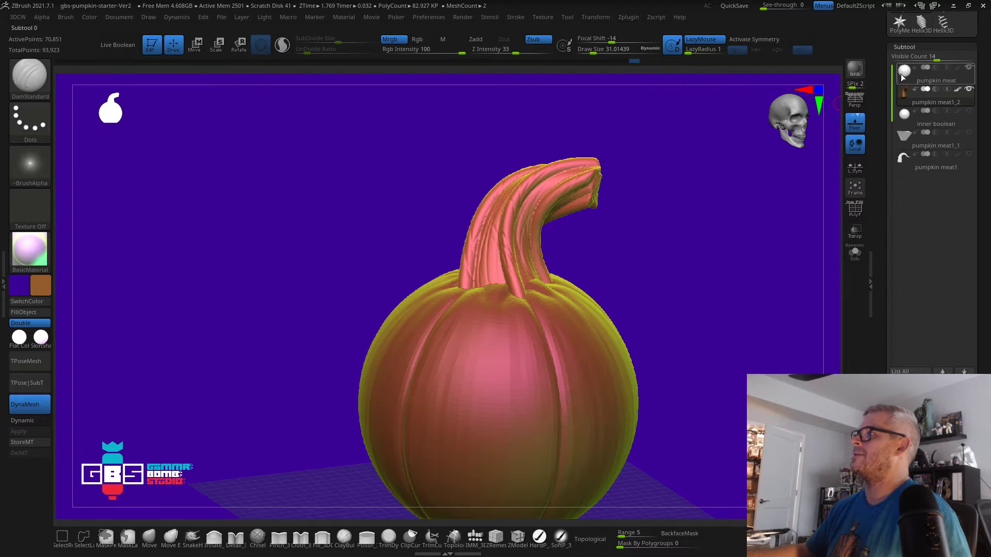
Select the "pumpkin meat" subtool and pick a pale cream colour for the pumpkin body
{"action": "left_click", "coordinate": [902, 76]}
{"action": "left_click", "coordinate": [41, 289]}
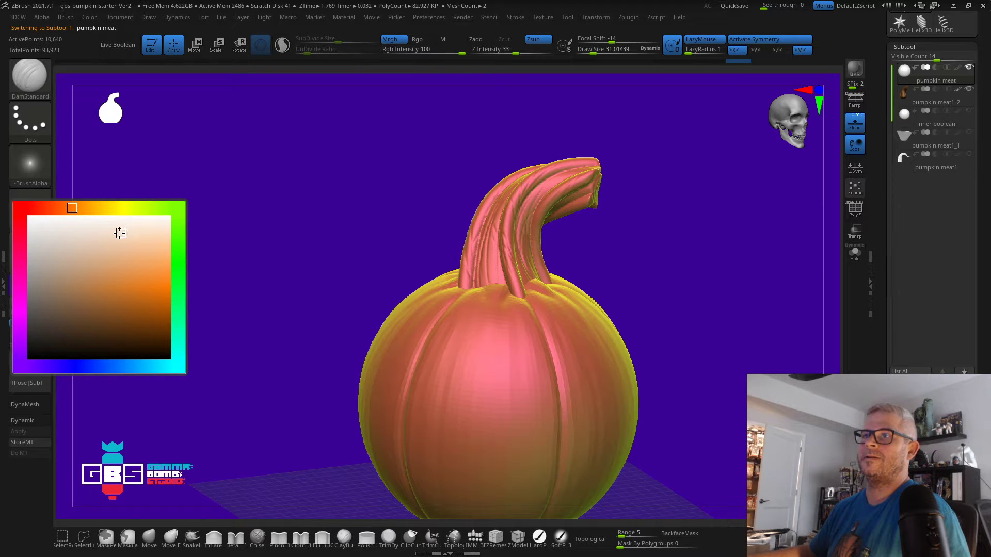
{"action": "left_click_drag", "start_coordinate": [181, 175], "coordinate": [171, 177]}
{"action": "left_click_drag", "start_coordinate": [221, 267], "coordinate": [245, 219], "text": "alt"}
{"action": "left_click_drag", "start_coordinate": [245, 219], "coordinate": [318, 251], "text": "alt"}
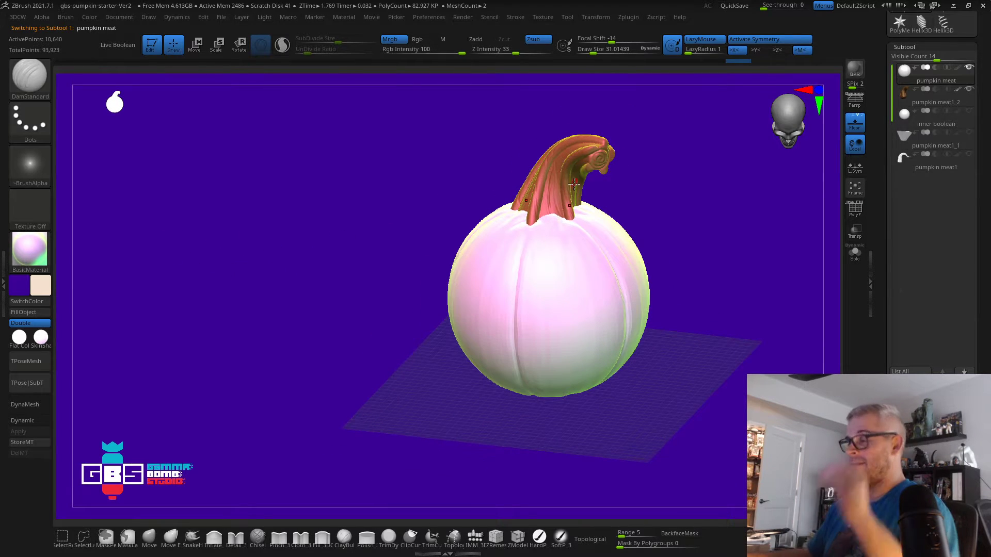
Try inserting the seed-flat mesh from the GBS pumpkin insert brush on the front of the pumpkin
{"action": "left_click_drag", "start_coordinate": [699, 109], "coordinate": [754, 113]}
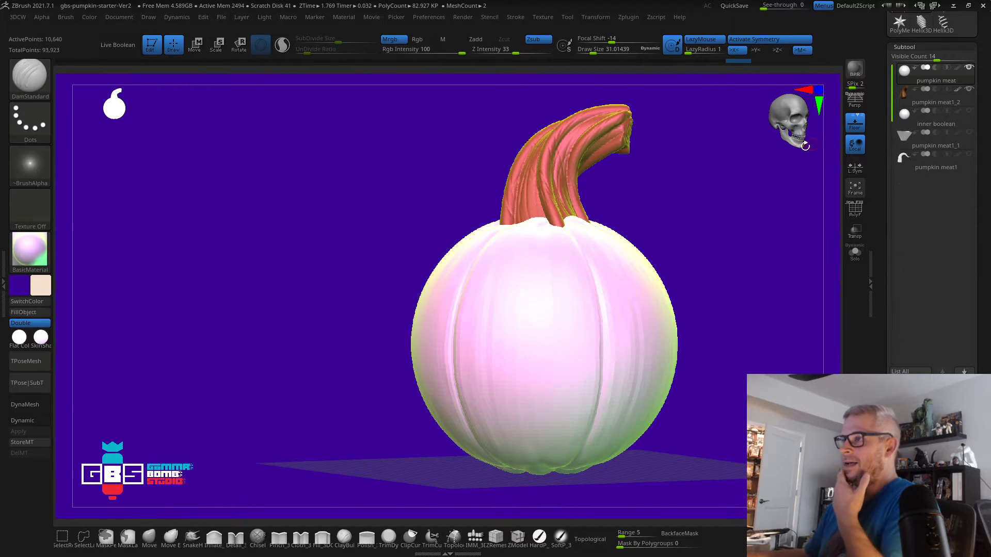
{"action": "left_click", "coordinate": [28, 85]}
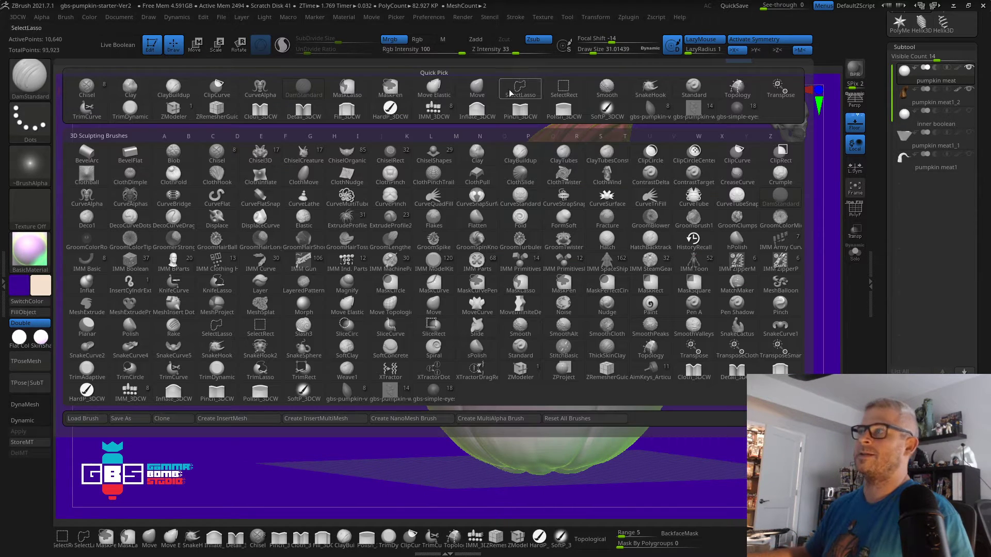
{"action": "left_click", "coordinate": [657, 112]}
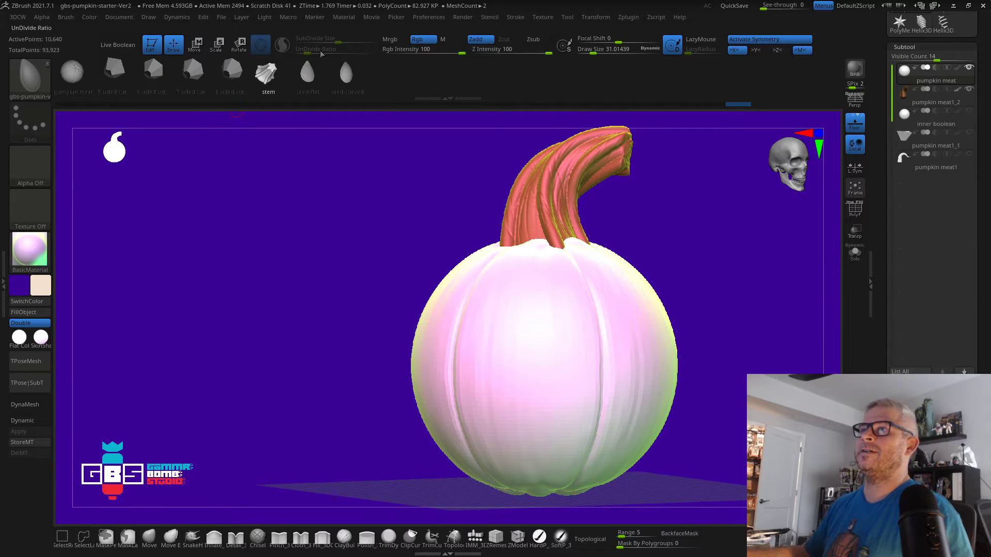
{"action": "left_click", "coordinate": [317, 78]}
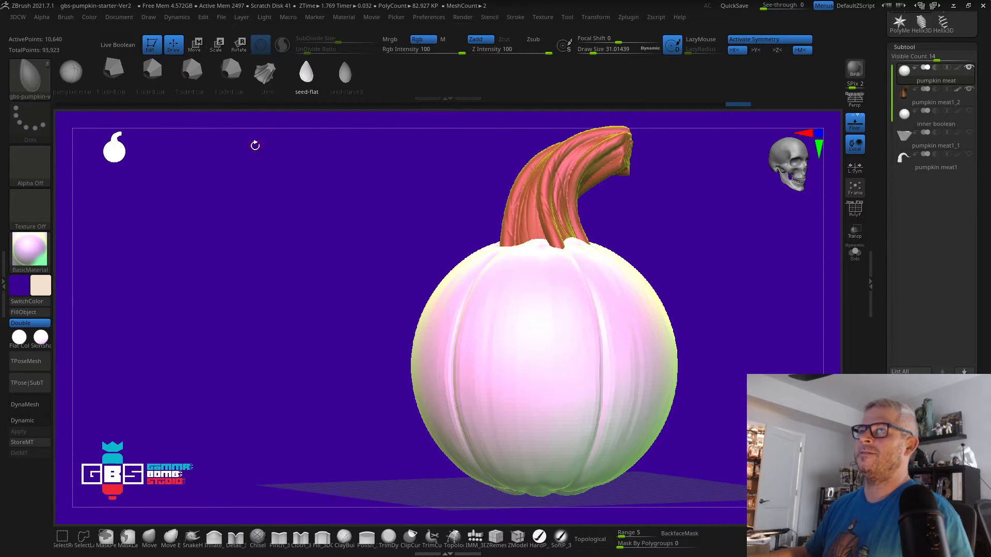
{"action": "left_click_drag", "start_coordinate": [255, 146], "coordinate": [626, 261]}
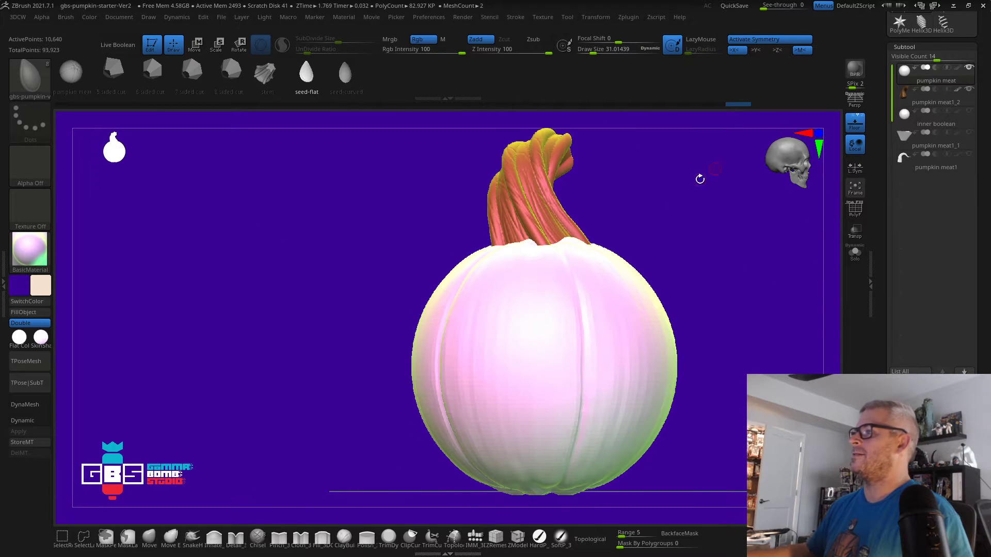
{"action": "mouse_move", "coordinate": [531, 329]}
{"action": "left_mouse_down"}
{"action": "mouse_move", "coordinate": [548, 374]}
{"action": "mouse_move", "coordinate": [539, 393]}
{"action": "left_mouse_up"}
{"action": "mouse_move", "coordinate": [695, 325]}
{"action": "left_mouse_down"}
{"action": "mouse_move", "coordinate": [770, 289]}
{"action": "mouse_move", "coordinate": [728, 301]}
{"action": "mouse_move", "coordinate": [713, 334]}
{"action": "mouse_move", "coordinate": [652, 307]}
{"action": "left_mouse_up"}
{"action": "left_click_drag", "start_coordinate": [707, 283], "coordinate": [594, 262]}
Try inserting seed-curved meshes beside the flat seed on the pumpkin's surface
{"action": "left_click", "coordinate": [345, 74]}
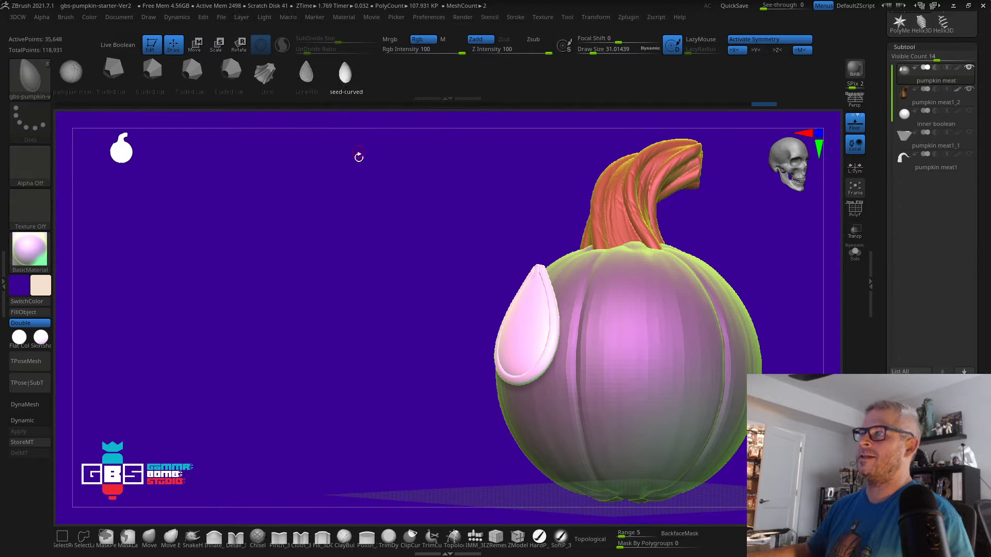
{"action": "left_click_drag", "start_coordinate": [381, 300], "coordinate": [321, 276], "text": "alt"}
{"action": "left_click_drag", "start_coordinate": [594, 299], "coordinate": [599, 312]}
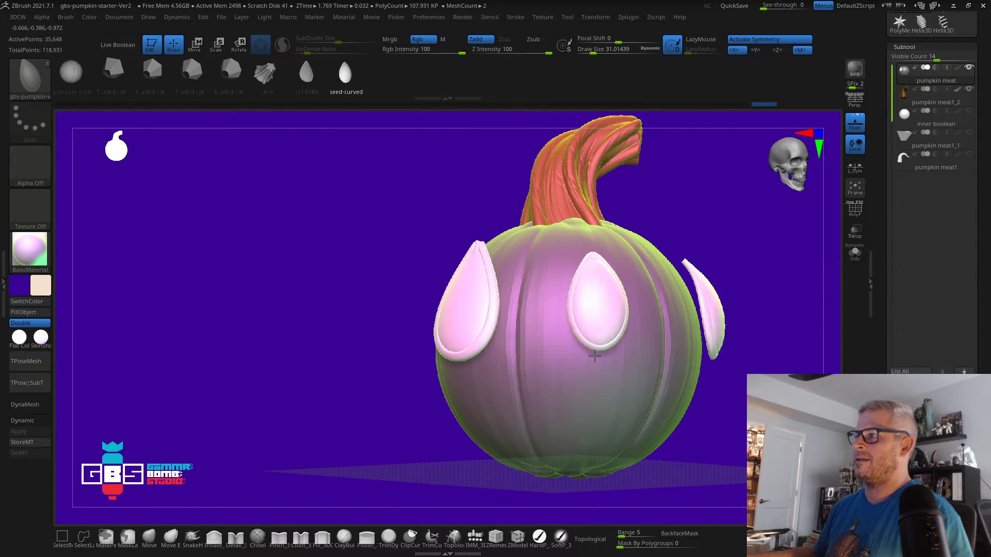
{"action": "left_click_drag", "start_coordinate": [718, 238], "coordinate": [566, 290]}
{"action": "mouse_move", "coordinate": [412, 367]}
{"action": "left_mouse_down"}
{"action": "mouse_move", "coordinate": [389, 348]}
{"action": "mouse_move", "coordinate": [413, 347]}
{"action": "mouse_move", "coordinate": [417, 382]}
{"action": "mouse_move", "coordinate": [376, 361]}
{"action": "mouse_move", "coordinate": [394, 358]}
{"action": "mouse_move", "coordinate": [396, 341]}
{"action": "mouse_move", "coordinate": [411, 341]}
{"action": "mouse_move", "coordinate": [327, 298]}
{"action": "left_mouse_up"}
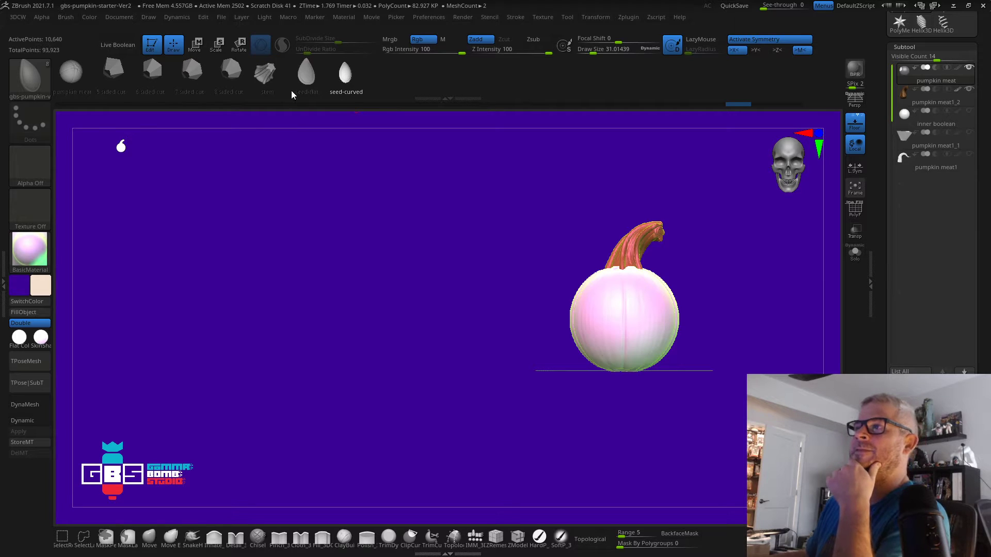
Switch to the GBS pumpkin wart brush and try the wart 03 and wart 04 shapes, framing the pumpkin body closely
{"action": "left_click_drag", "start_coordinate": [721, 294], "coordinate": [718, 295]}
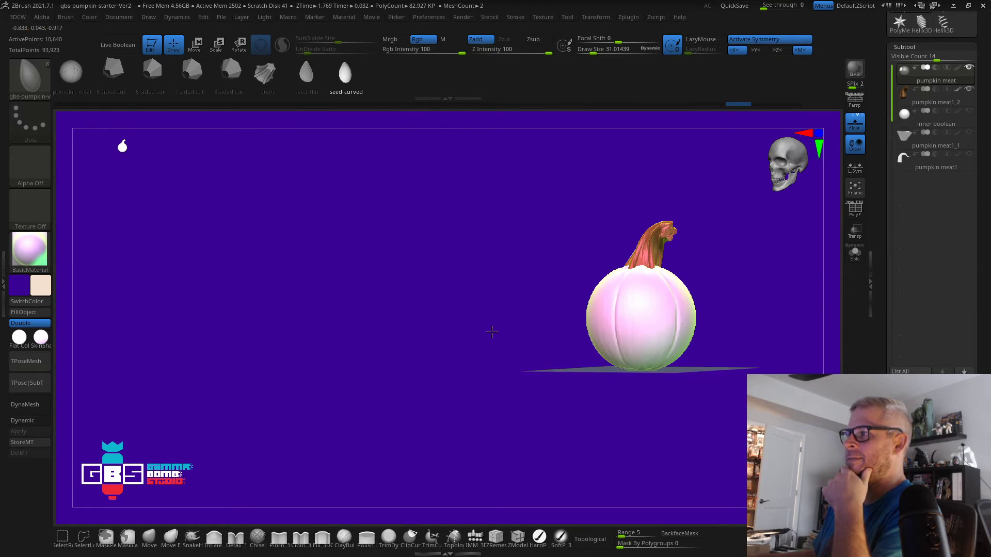
{"action": "left_click_drag", "start_coordinate": [491, 332], "coordinate": [437, 406], "text": "shift"}
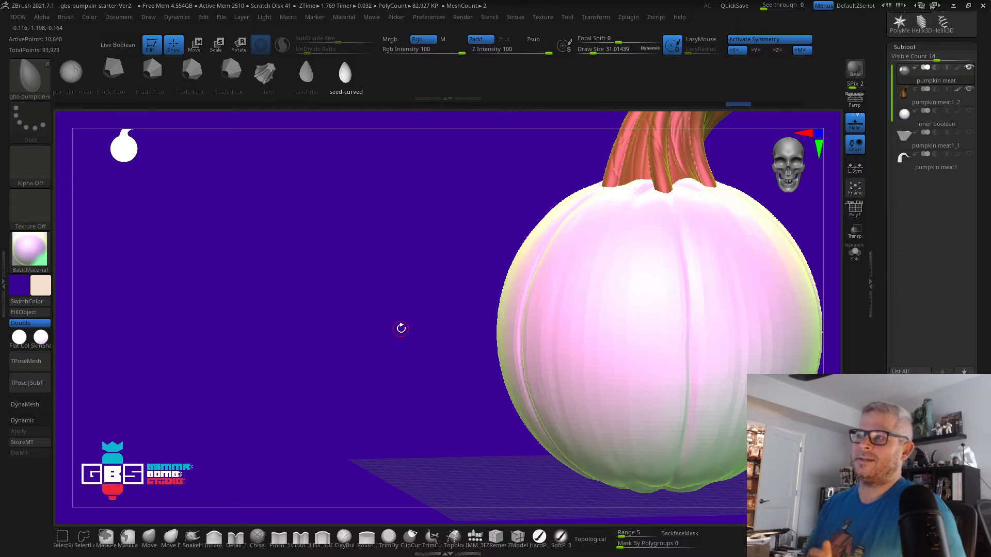
{"action": "mouse_move", "coordinate": [434, 302]}
{"action": "left_mouse_down", "text": "alt"}
{"action": "mouse_move", "coordinate": [412, 340]}
{"action": "mouse_move", "coordinate": [445, 286]}
{"action": "left_mouse_up", "text": "alt"}
{"action": "left_click", "coordinate": [14, 86]}
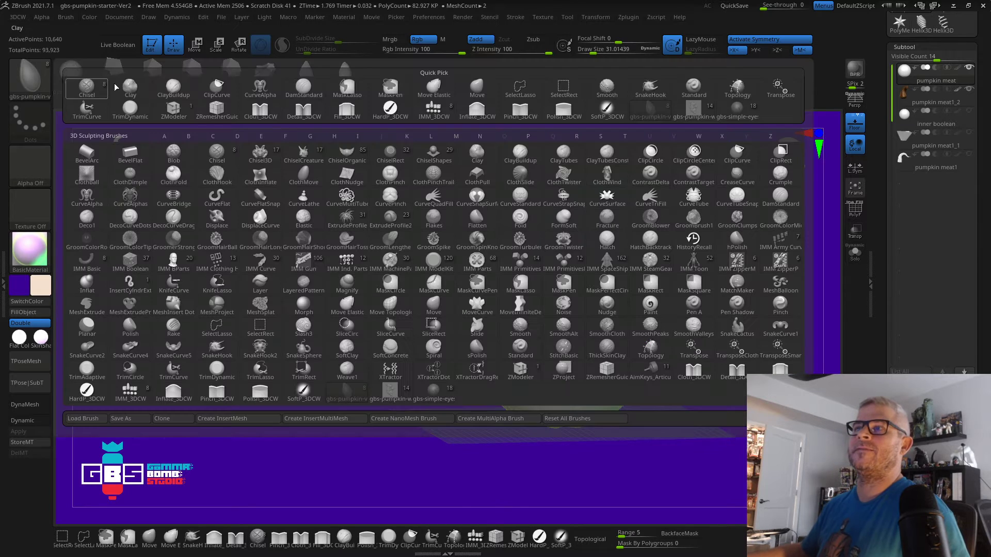
{"action": "left_click", "coordinate": [678, 114]}
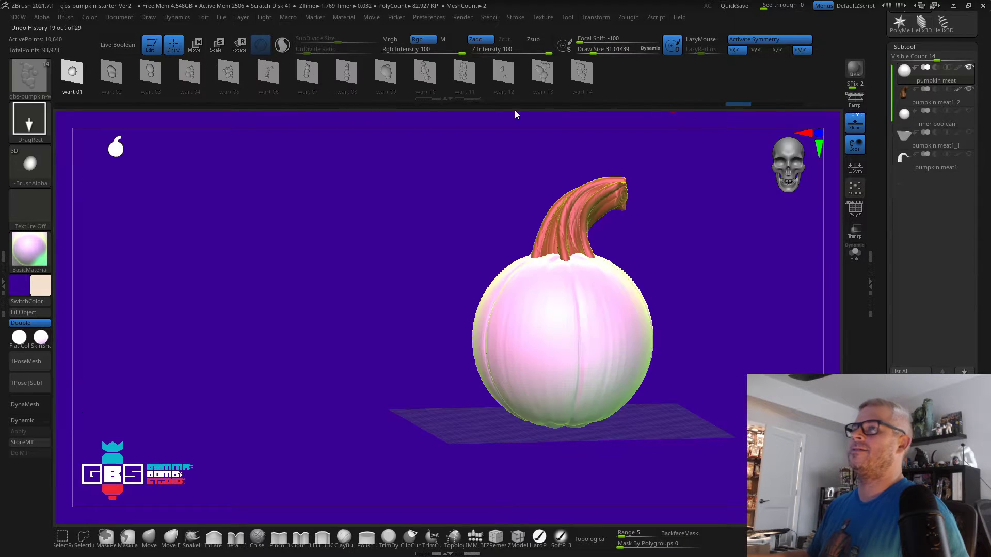
{"action": "left_click", "coordinate": [150, 75]}
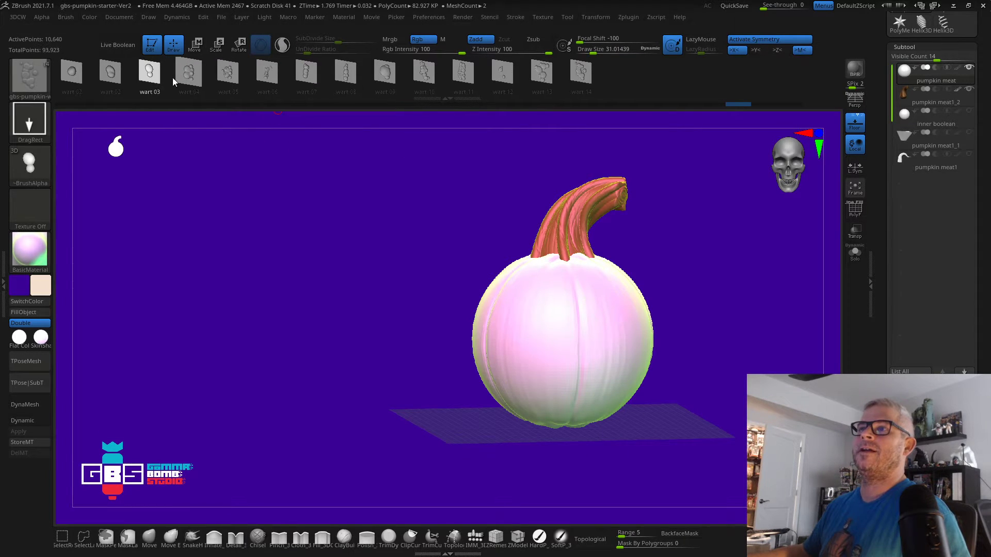
{"action": "left_click", "coordinate": [187, 73]}
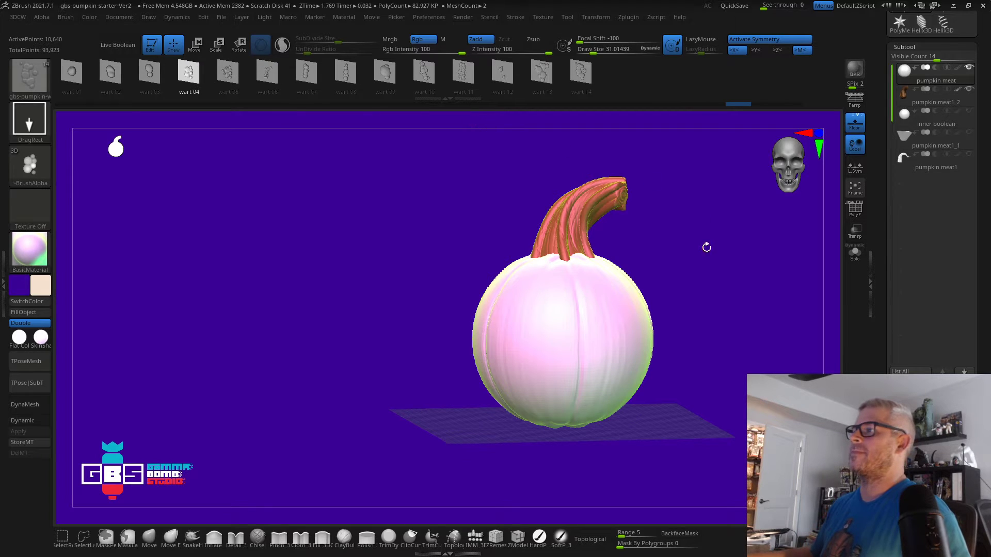
{"action": "scroll", "coordinate": [705, 246], "scroll_direction": "up", "scroll_amount": 3}
{"action": "left_click_drag", "start_coordinate": [351, 283], "coordinate": [320, 336]}
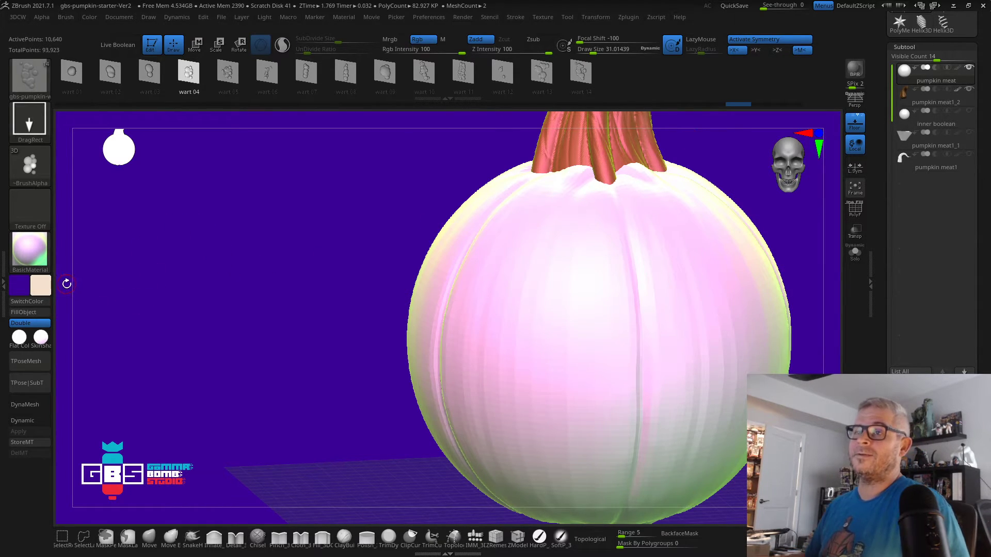
Fill the pumpkin body with the pale cream colour using Mrgb
{"action": "left_click", "coordinate": [29, 305]}
{"action": "left_click", "coordinate": [29, 305]}
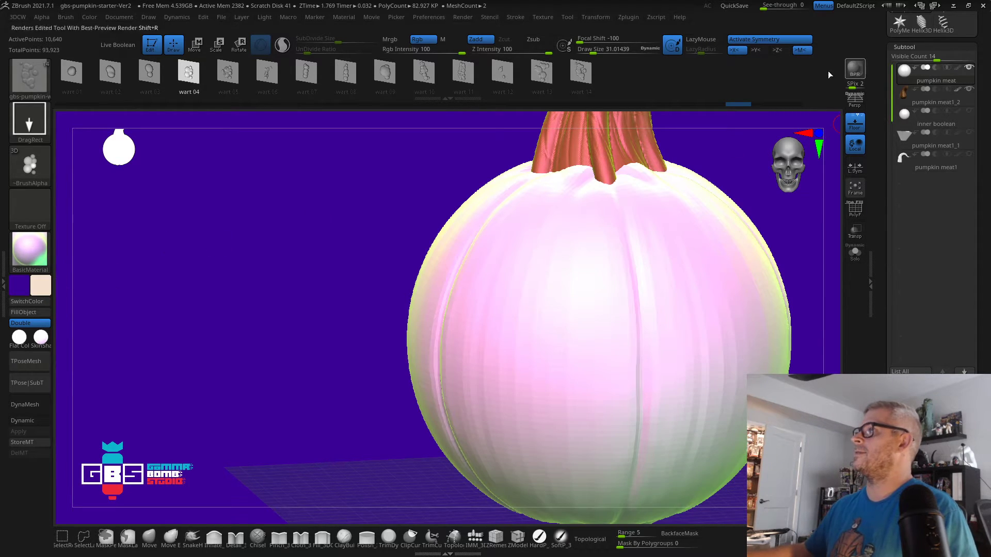
{"action": "left_click", "coordinate": [390, 39]}
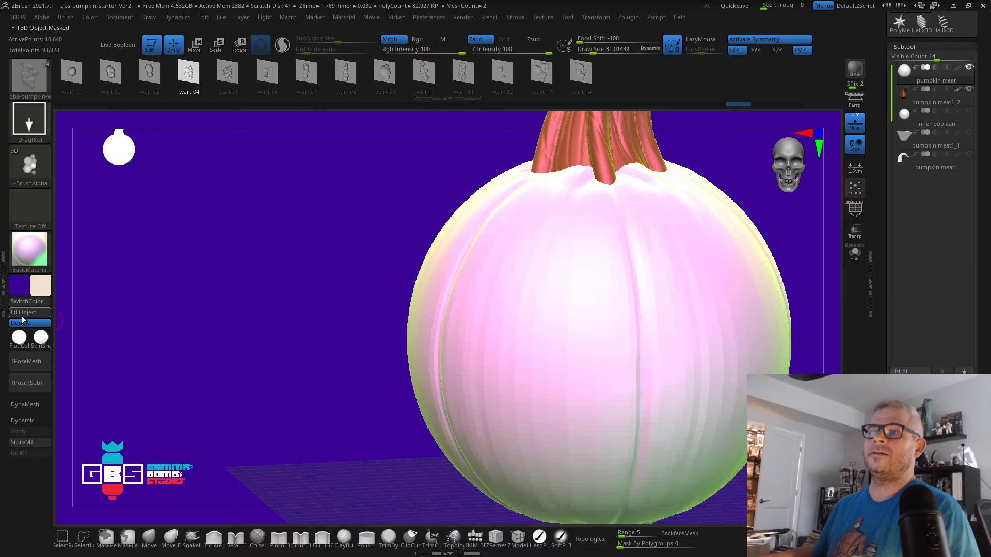
Choose a light orange as the current colour for the warts
{"action": "left_click", "coordinate": [41, 283]}
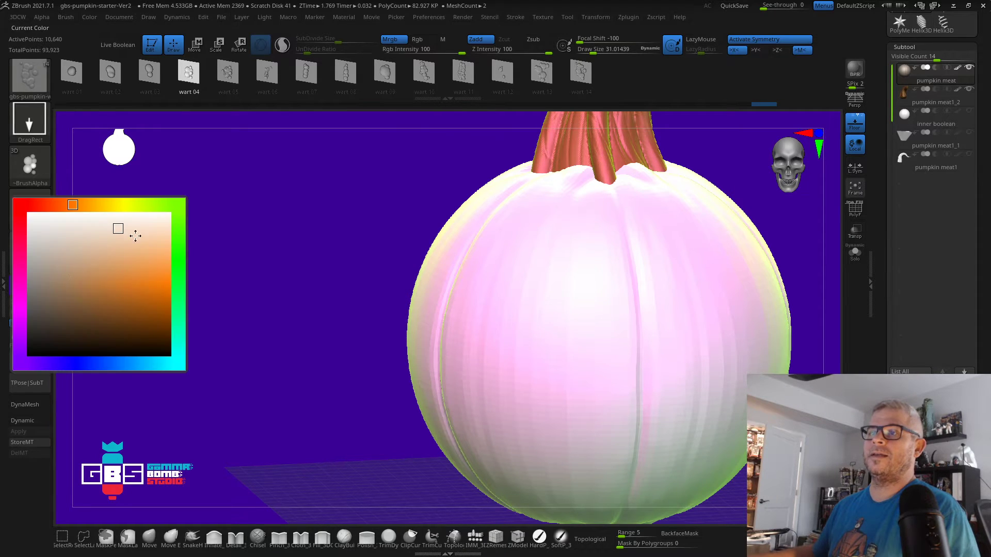
{"action": "left_click", "coordinate": [41, 286]}
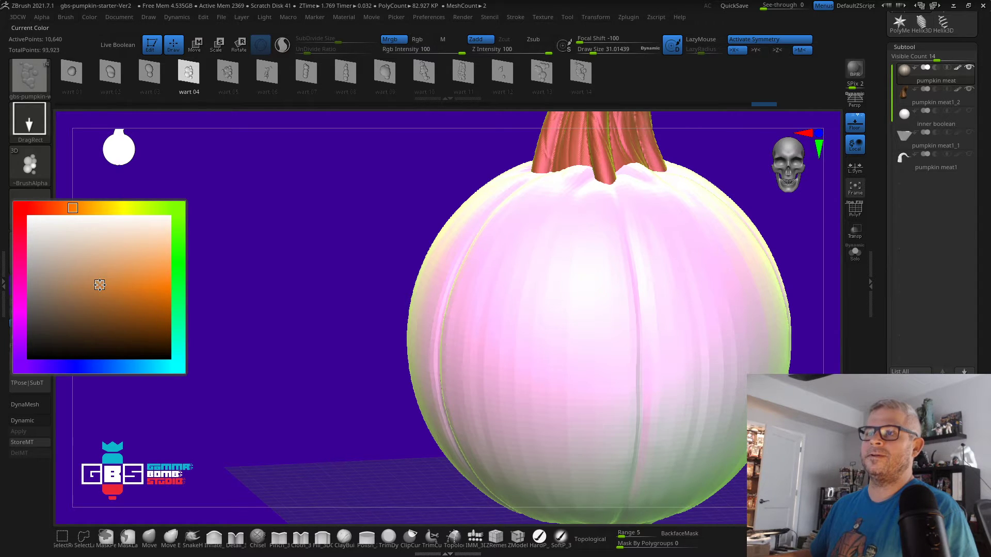
{"action": "left_click", "coordinate": [100, 285]}
{"action": "left_click", "coordinate": [39, 287]}
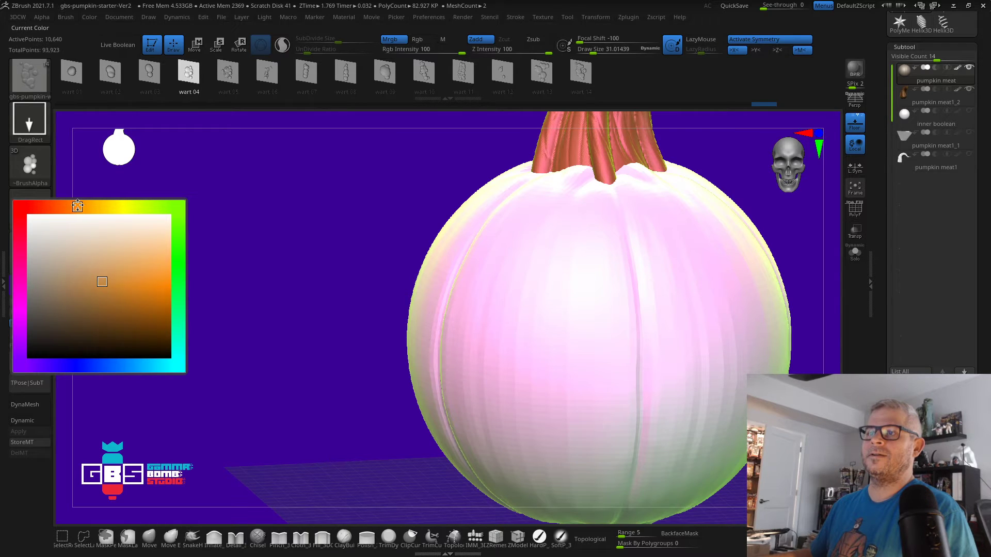
{"action": "left_click", "coordinate": [127, 275]}
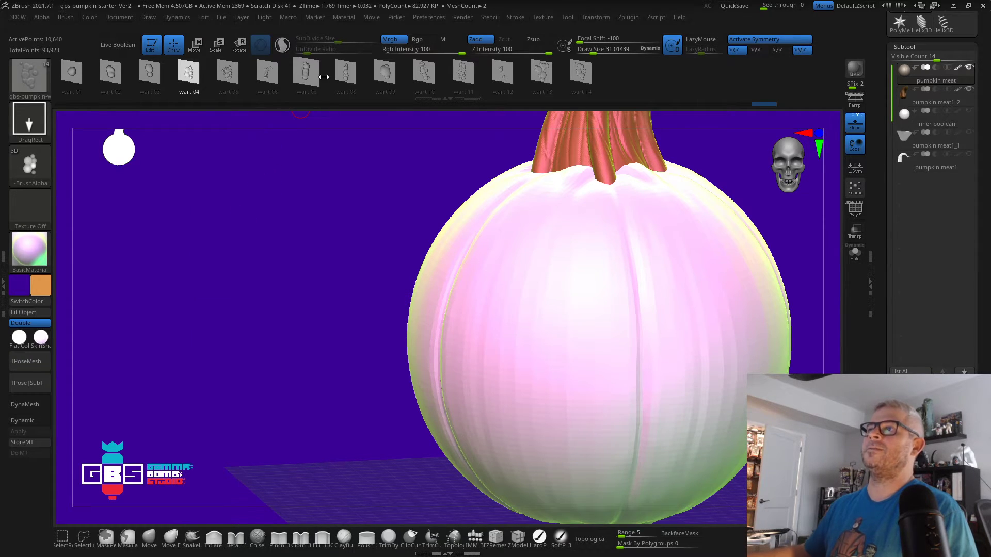
Select the wart 07 shape and divide the pumpkin body's mesh up to subdivision level 6
{"action": "left_click", "coordinate": [306, 72]}
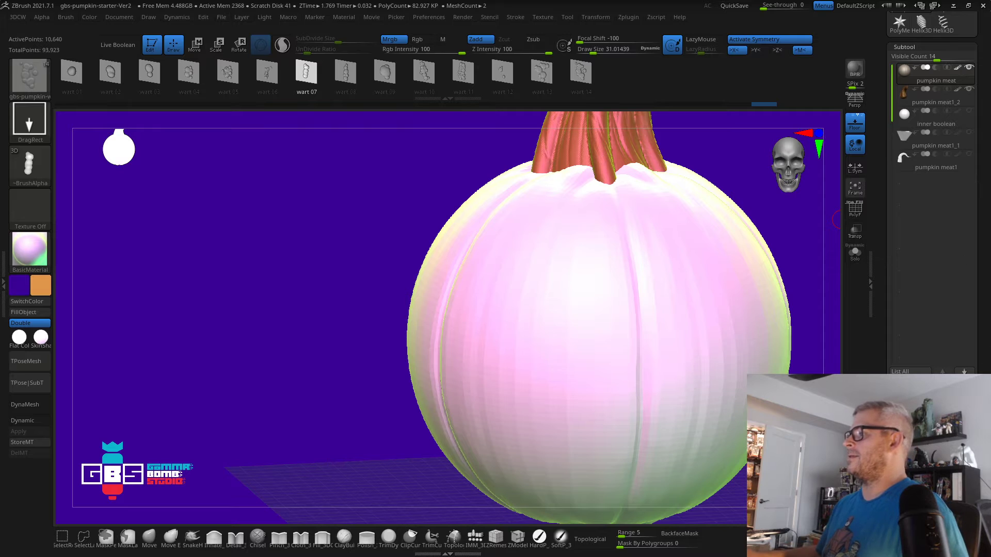
{"action": "scroll", "coordinate": [924, 343], "scroll_direction": "down", "scroll_amount": 4}
{"action": "left_click", "coordinate": [907, 358]}
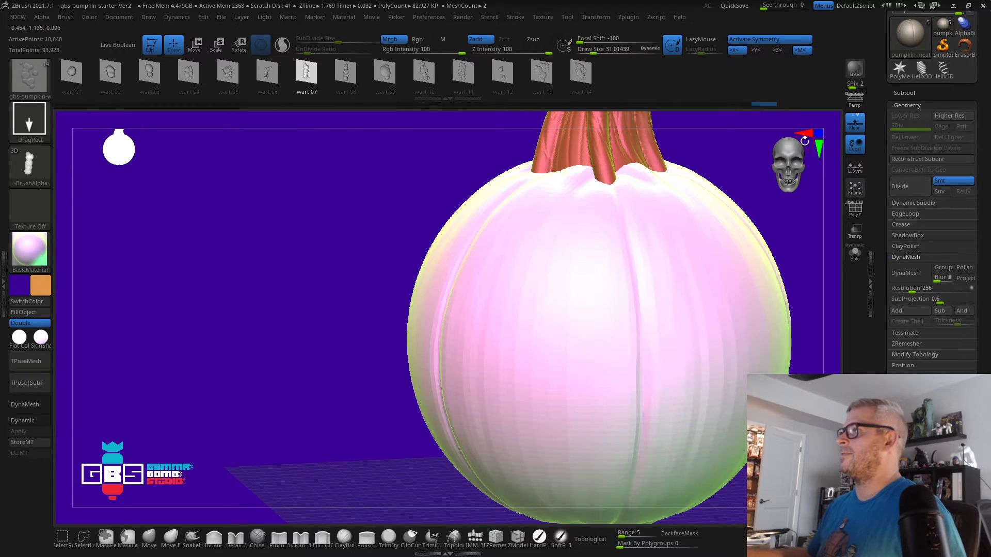
{"action": "left_click", "coordinate": [904, 92]}
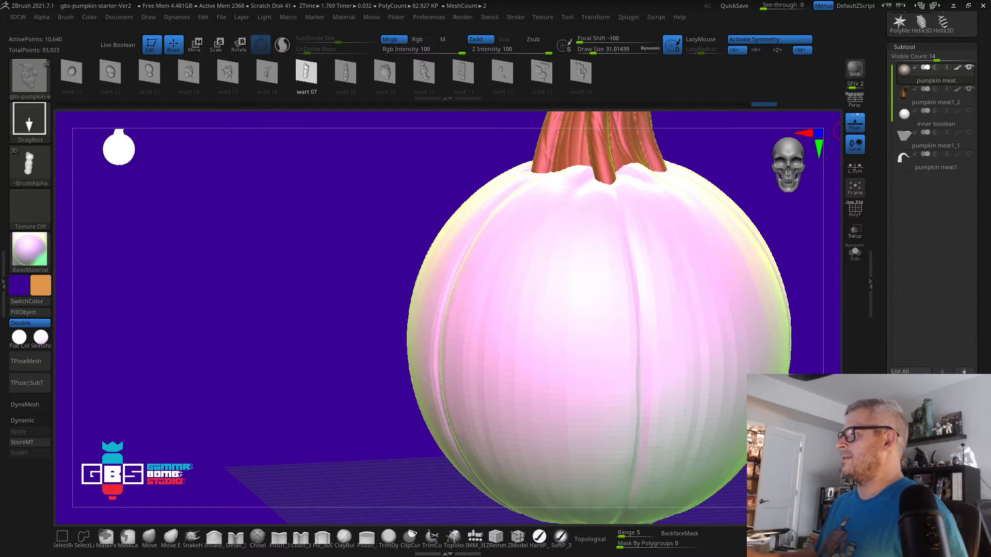
{"action": "left_click_drag", "start_coordinate": [983, 501], "coordinate": [983, 405]}
{"action": "left_click", "coordinate": [909, 501]}
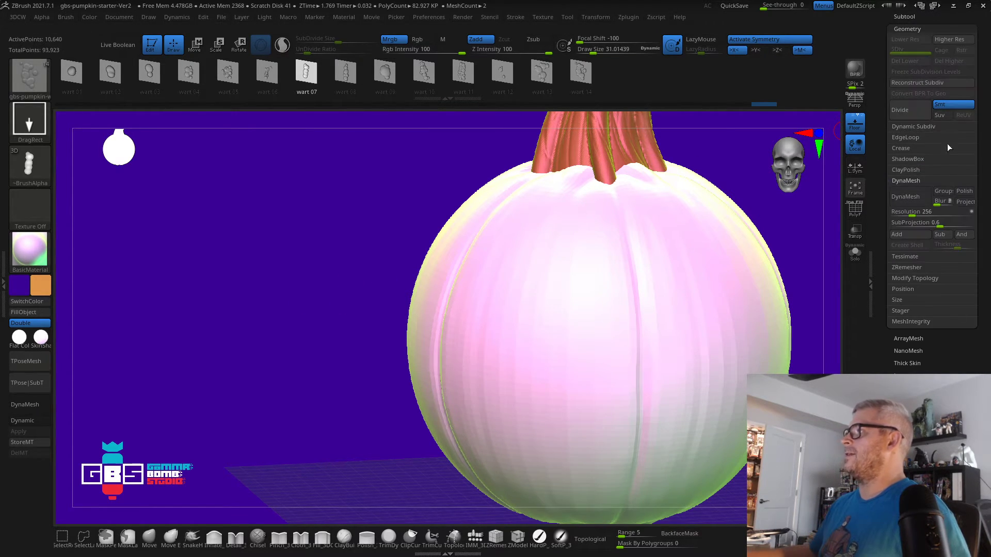
{"action": "left_click", "coordinate": [907, 110]}
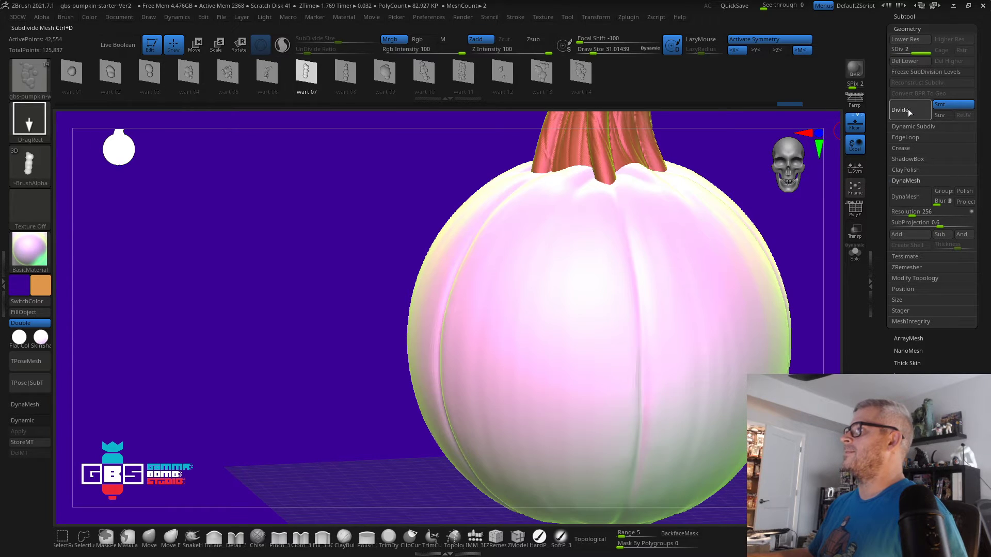
{"action": "left_click", "coordinate": [905, 110]}
Turn off symmetry and stamp the orange wart 07 shape on the upper front of the pumpkin
{"action": "left_click_drag", "start_coordinate": [348, 217], "coordinate": [280, 221]}
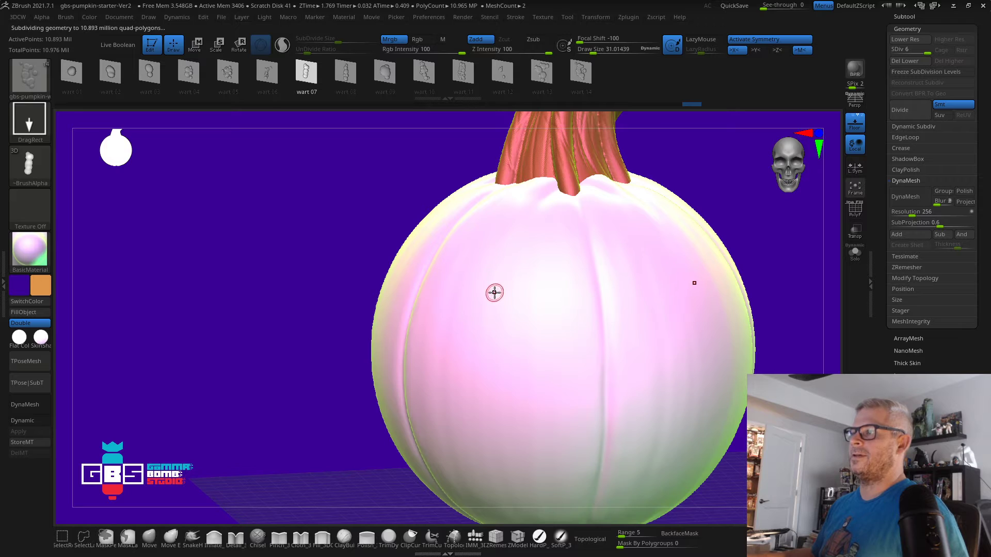
{"action": "key", "text": "x"}
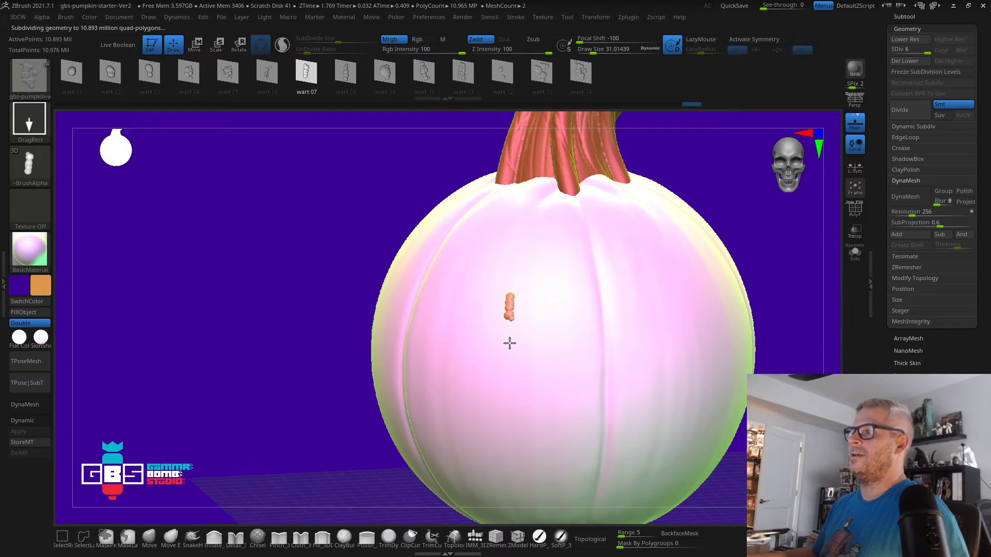
{"action": "left_click_drag", "start_coordinate": [294, 411], "coordinate": [285, 346]}
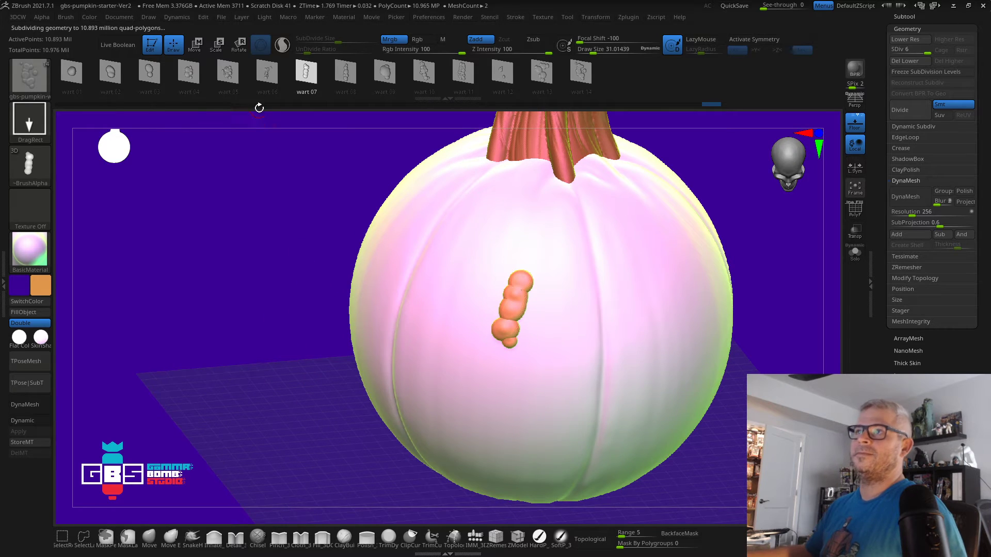
Stamp wart 06 to the left of the first wart and wart 12 across the central groove on the right
{"action": "left_click", "coordinate": [267, 72]}
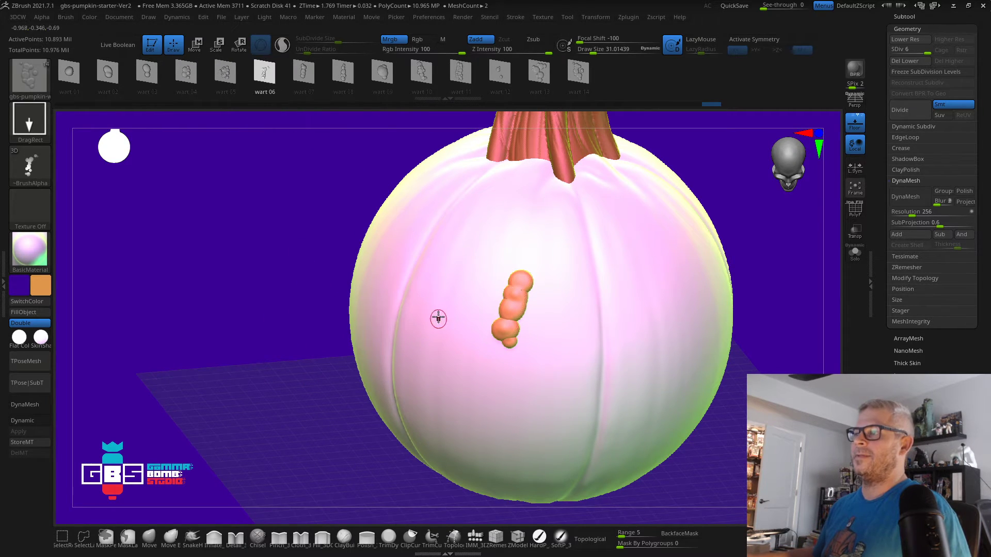
{"action": "left_click_drag", "start_coordinate": [799, 311], "coordinate": [790, 269]}
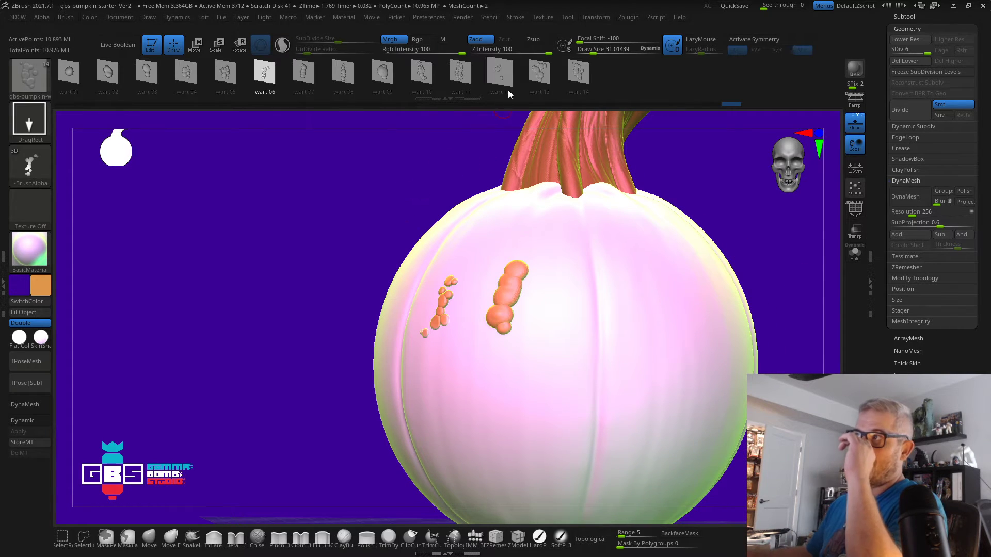
{"action": "left_click", "coordinate": [503, 72]}
{"action": "left_click_drag", "start_coordinate": [757, 246], "coordinate": [696, 264]}
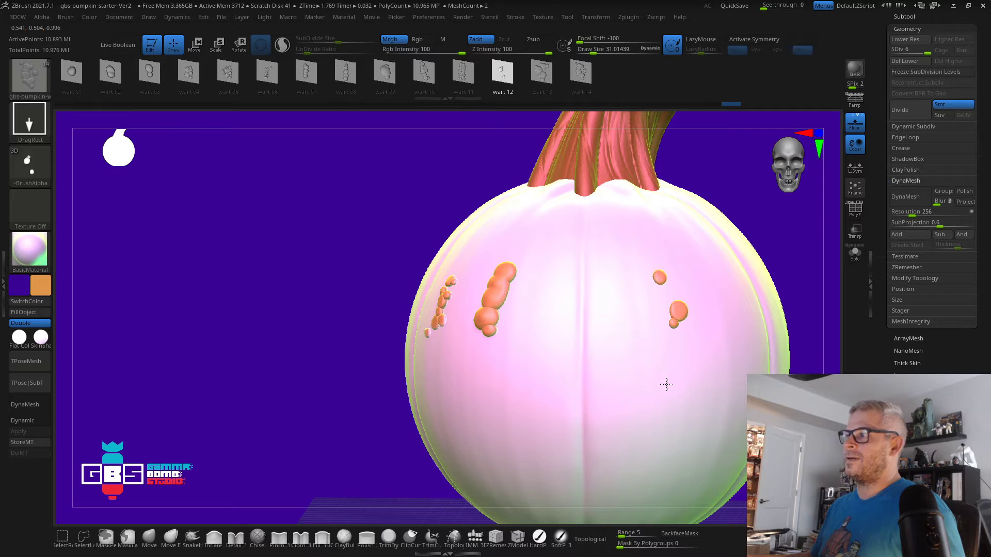
{"action": "left_click_drag", "start_coordinate": [727, 213], "coordinate": [551, 252]}
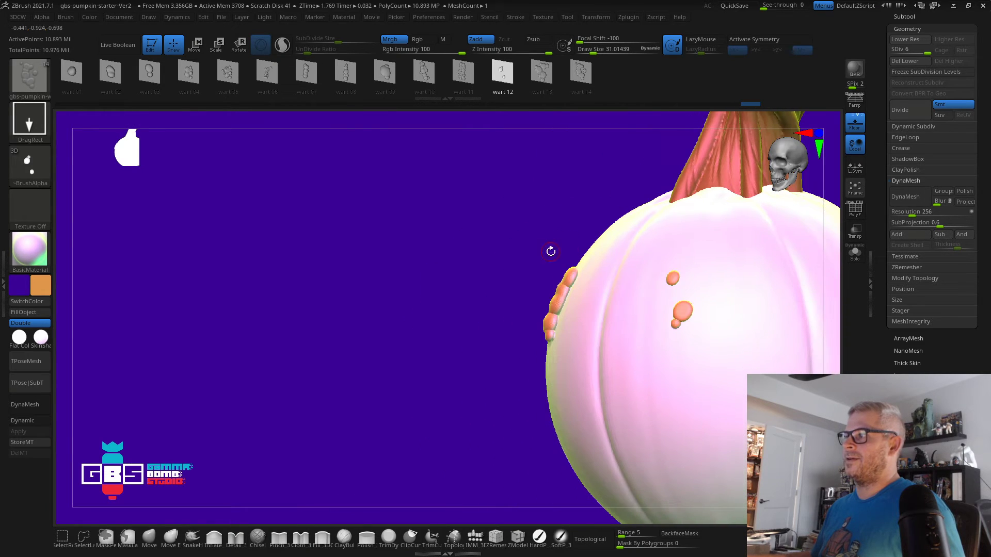
Stamp the wart 14 cluster below the wart 12 bumps on the pumpkin's right side
{"action": "left_click_drag", "start_coordinate": [406, 200], "coordinate": [229, 176], "text": "alt"}
{"action": "left_click_drag", "start_coordinate": [230, 176], "coordinate": [311, 205]}
{"action": "left_click", "coordinate": [582, 72]}
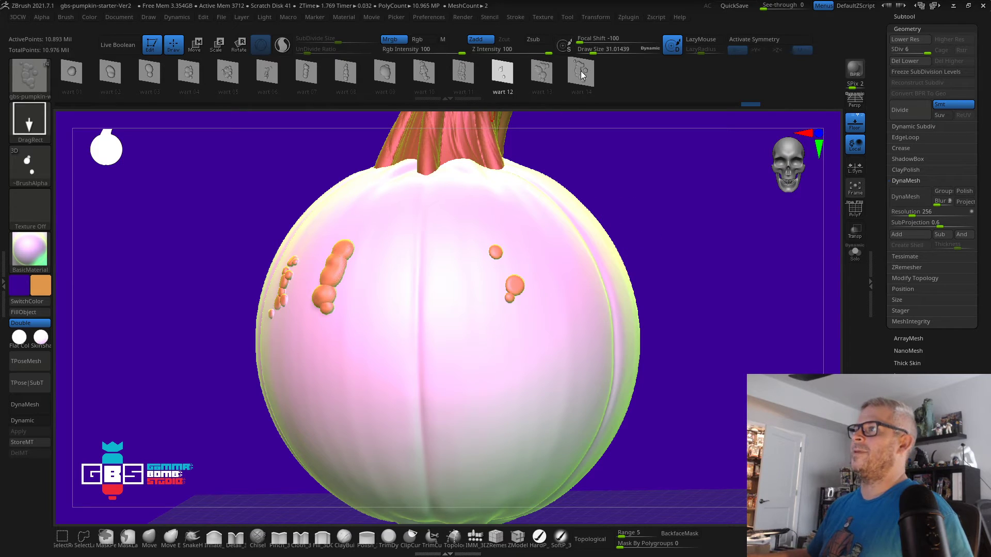
{"action": "left_click_drag", "start_coordinate": [478, 343], "coordinate": [494, 427]}
{"action": "left_click_drag", "start_coordinate": [671, 333], "coordinate": [743, 324]}
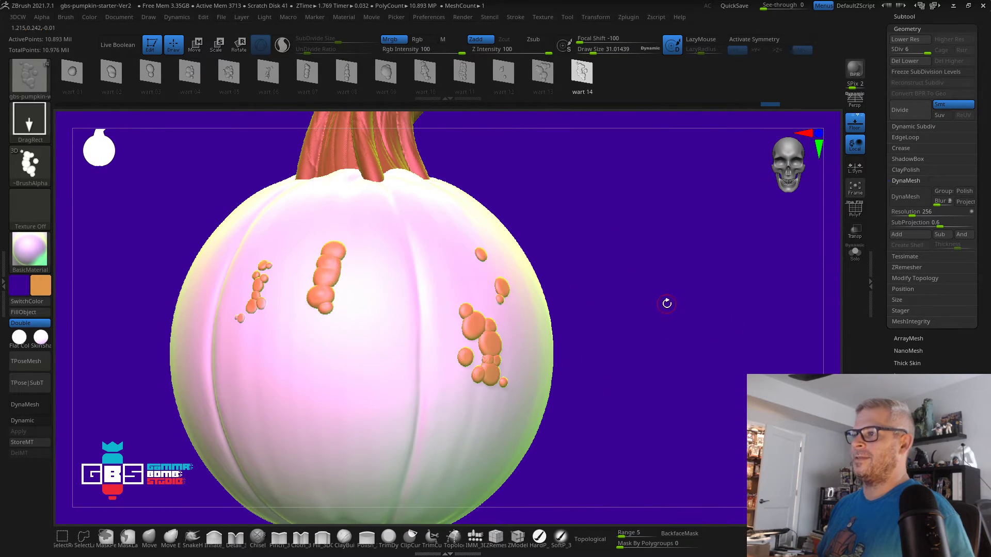
Stamp the wart 02 shape on the pumpkin's upper left side, left of the thin wart strand
{"action": "left_click_drag", "start_coordinate": [667, 304], "coordinate": [733, 265]}
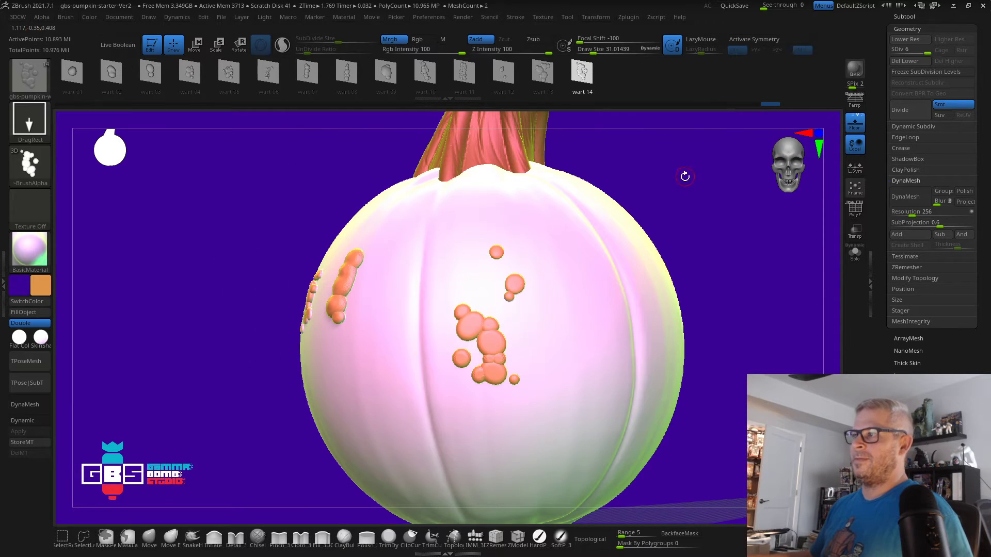
{"action": "mouse_move", "coordinate": [685, 176]}
{"action": "left_mouse_down"}
{"action": "mouse_move", "coordinate": [655, 188]}
{"action": "mouse_move", "coordinate": [690, 183]}
{"action": "mouse_move", "coordinate": [675, 191]}
{"action": "mouse_move", "coordinate": [698, 235]}
{"action": "mouse_move", "coordinate": [594, 217]}
{"action": "left_mouse_up"}
{"action": "left_click", "coordinate": [111, 72]}
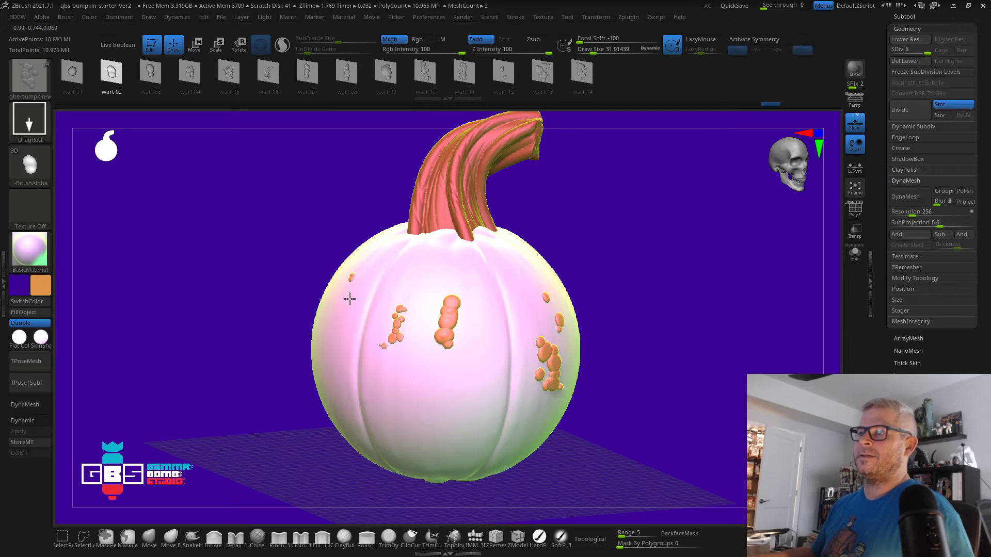
Stamp wart 14 clusters below and above the central wart column and on the segment left of the thin strand
{"action": "left_click", "coordinate": [570, 71]}
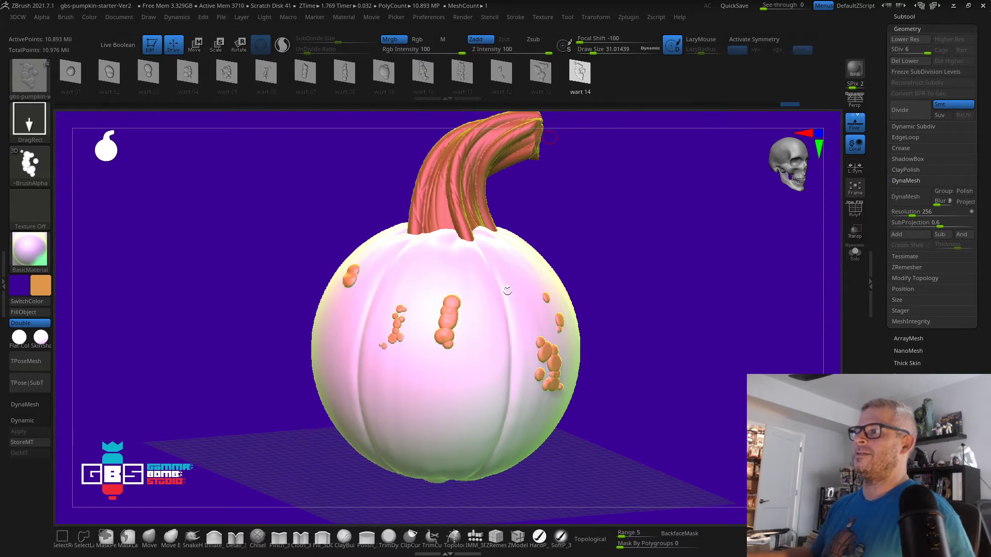
{"action": "left_click_drag", "start_coordinate": [435, 381], "coordinate": [452, 437]}
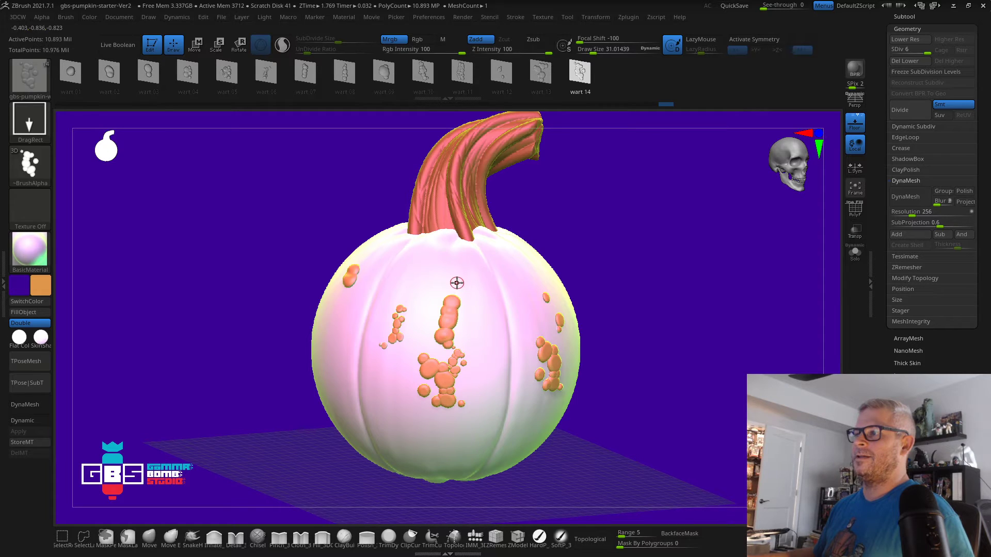
{"action": "left_click_drag", "start_coordinate": [465, 245], "coordinate": [489, 210]}
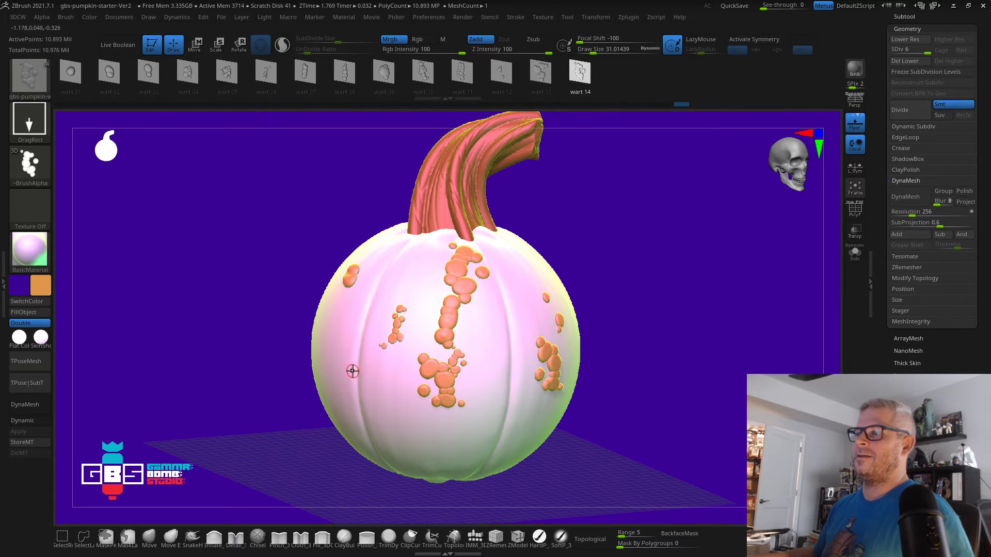
{"action": "left_click_drag", "start_coordinate": [266, 378], "coordinate": [336, 360]}
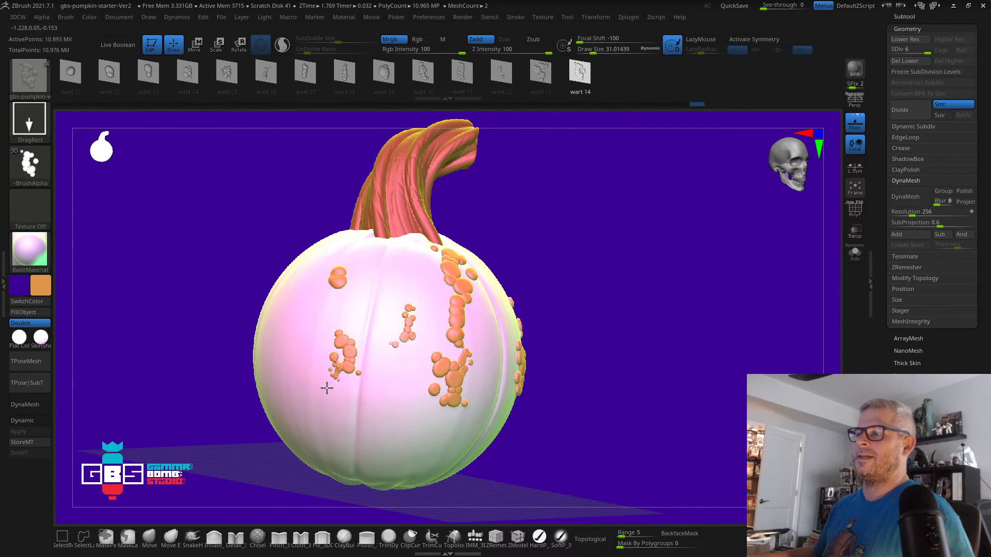
{"action": "key", "text": "ctrl"}
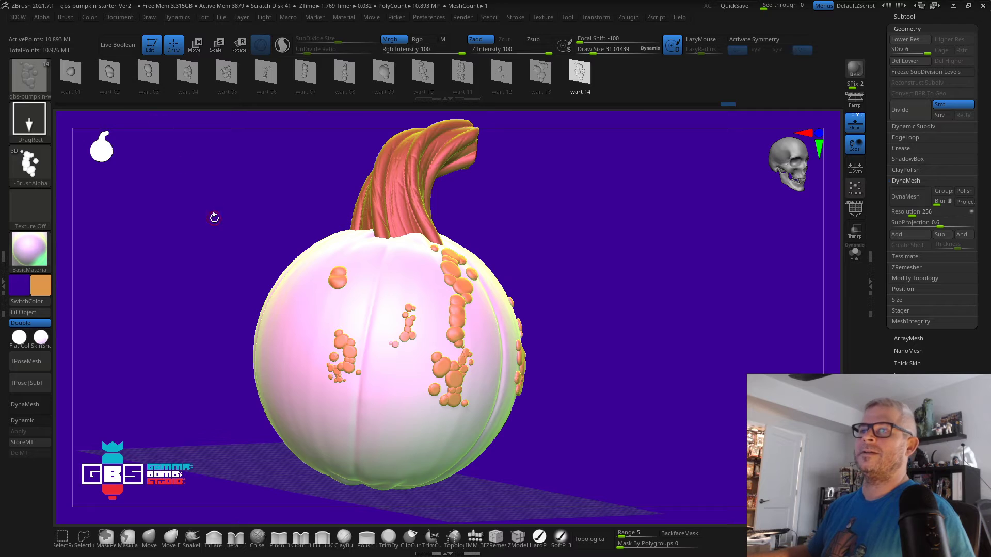
Stamp tiny wart 03 bumps on top of the larger warts in the left cluster and the central column
{"action": "left_click_drag", "start_coordinate": [214, 218], "coordinate": [221, 229], "text": "alt"}
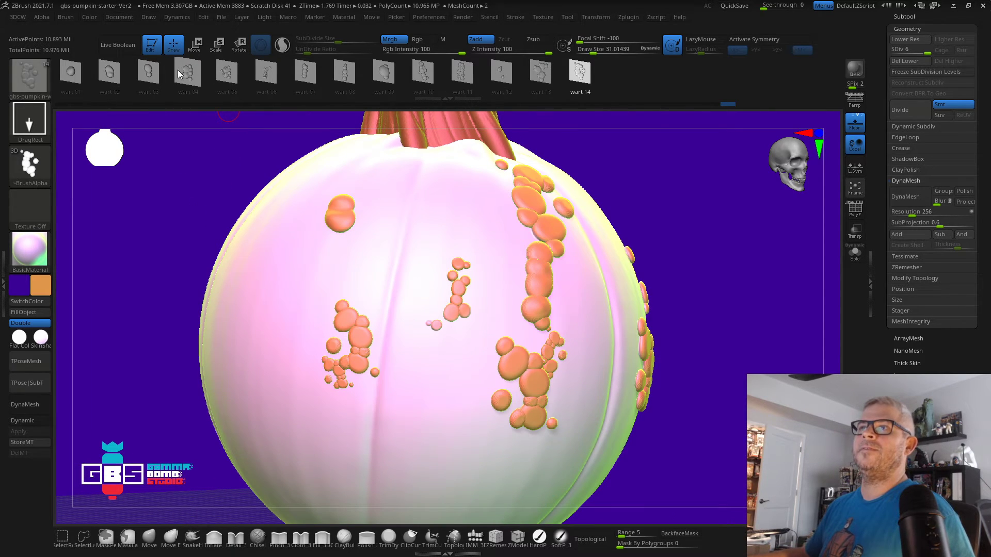
{"action": "left_click", "coordinate": [148, 73]}
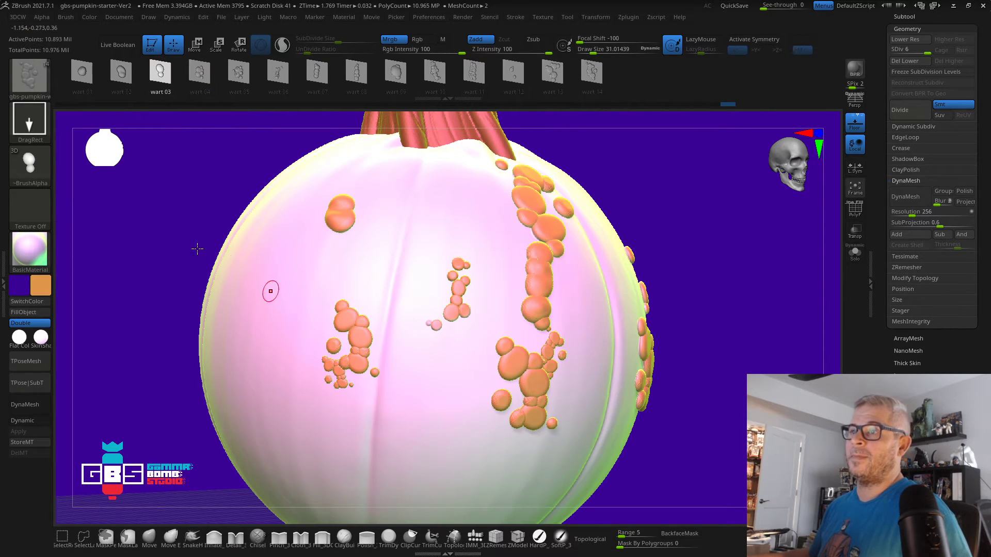
{"action": "mouse_move", "coordinate": [197, 249]}
{"action": "left_mouse_down", "text": "alt"}
{"action": "mouse_move", "coordinate": [187, 237]}
{"action": "mouse_move", "coordinate": [197, 241]}
{"action": "left_mouse_up", "text": "alt"}
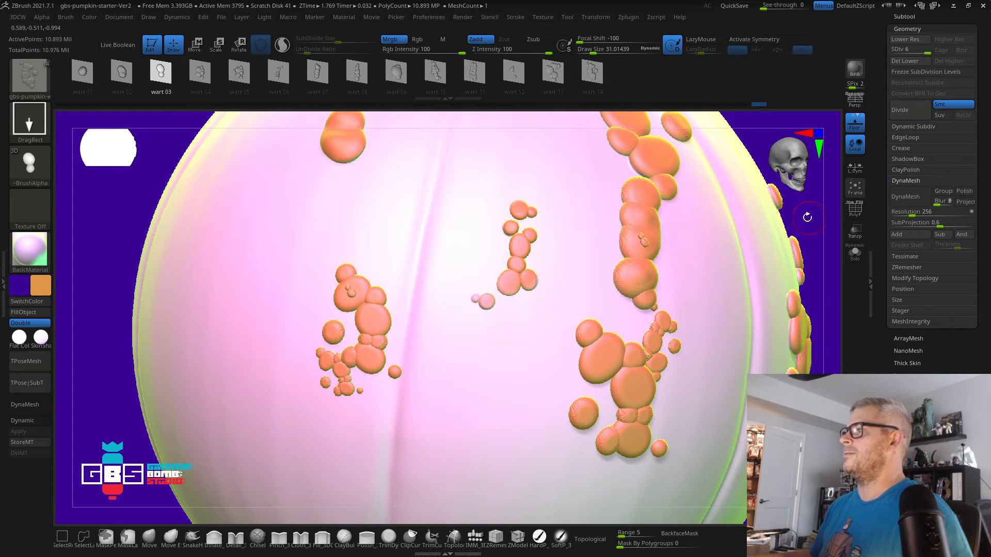
{"action": "left_click_drag", "start_coordinate": [807, 217], "coordinate": [413, 225]}
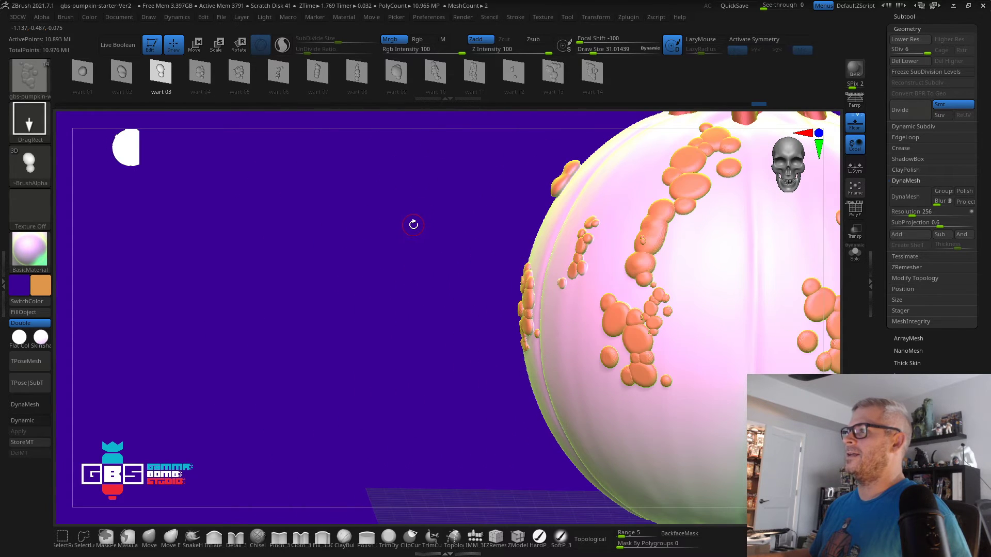
{"action": "key", "text": "ctrl+z"}
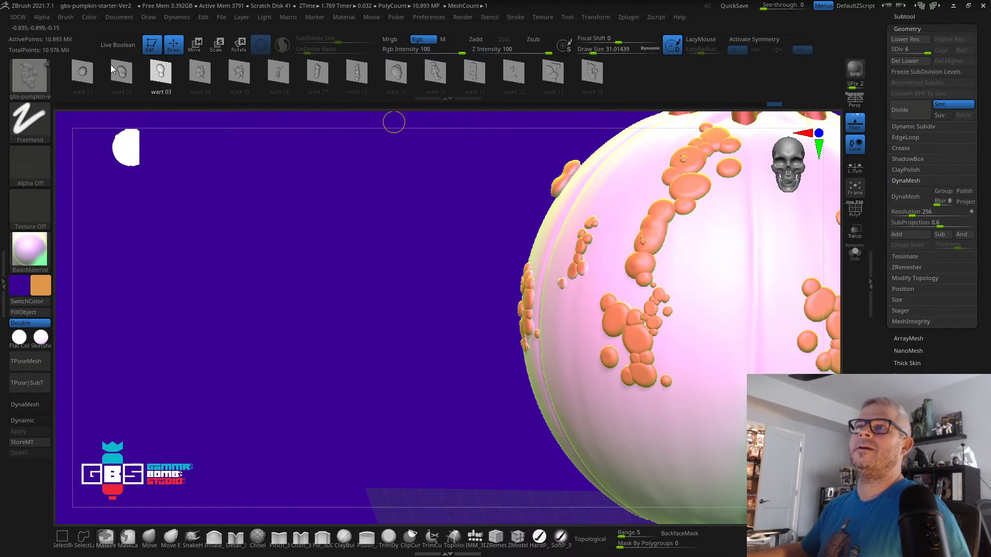
Stamp a small wart 01 bump on a large wart near the top of the central column
{"action": "left_click", "coordinate": [97, 74]}
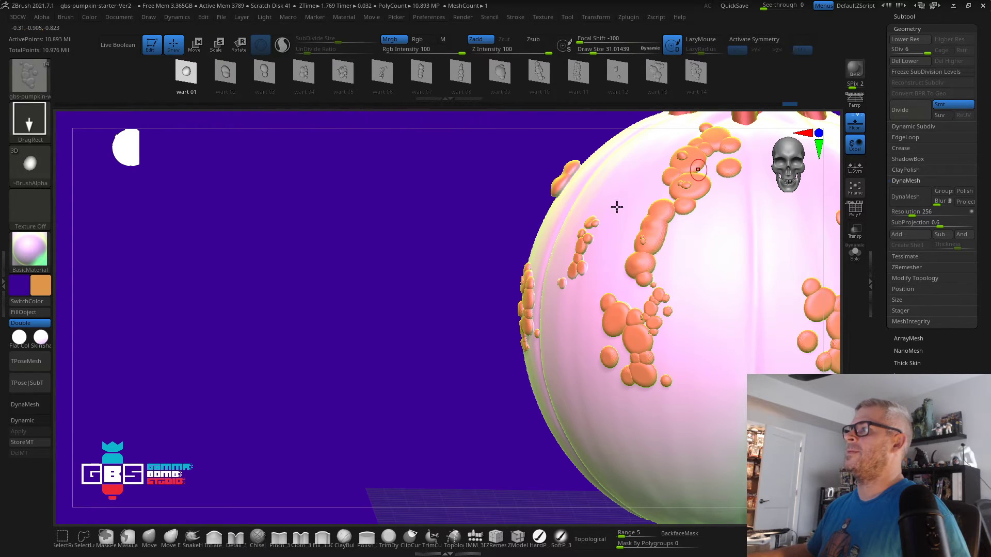
{"action": "left_click_drag", "start_coordinate": [298, 254], "coordinate": [318, 249], "text": "alt"}
{"action": "left_click_drag", "start_coordinate": [392, 219], "coordinate": [186, 305], "text": "alt"}
{"action": "left_click_drag", "start_coordinate": [232, 272], "coordinate": [249, 305], "text": "alt"}
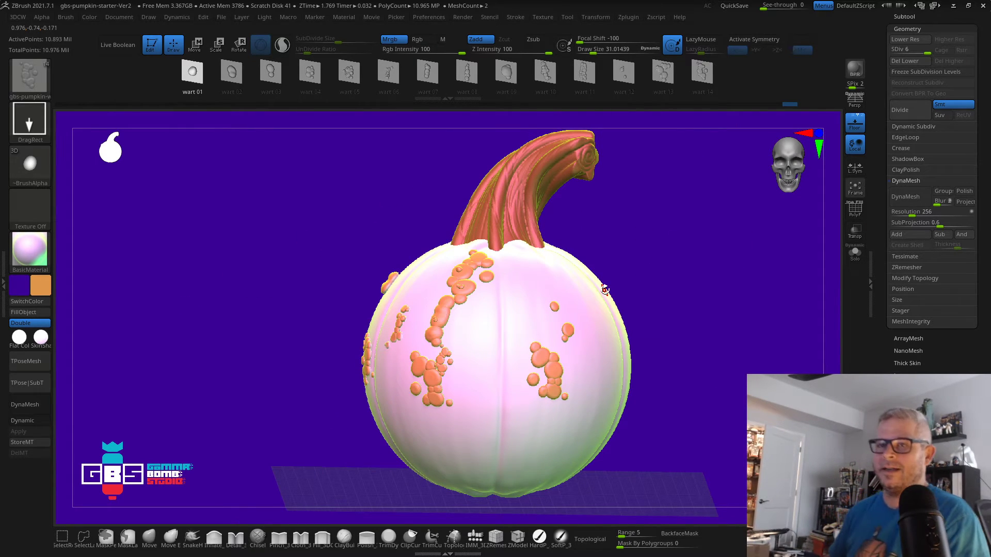
{"action": "mouse_move", "coordinate": [699, 218]}
{"action": "left_mouse_down"}
{"action": "mouse_move", "coordinate": [723, 230]}
{"action": "mouse_move", "coordinate": [683, 245]}
{"action": "mouse_move", "coordinate": [716, 253]}
{"action": "mouse_move", "coordinate": [705, 239]}
{"action": "mouse_move", "coordinate": [719, 241]}
{"action": "mouse_move", "coordinate": [681, 243]}
{"action": "mouse_move", "coordinate": [633, 165]}
{"action": "left_mouse_up"}
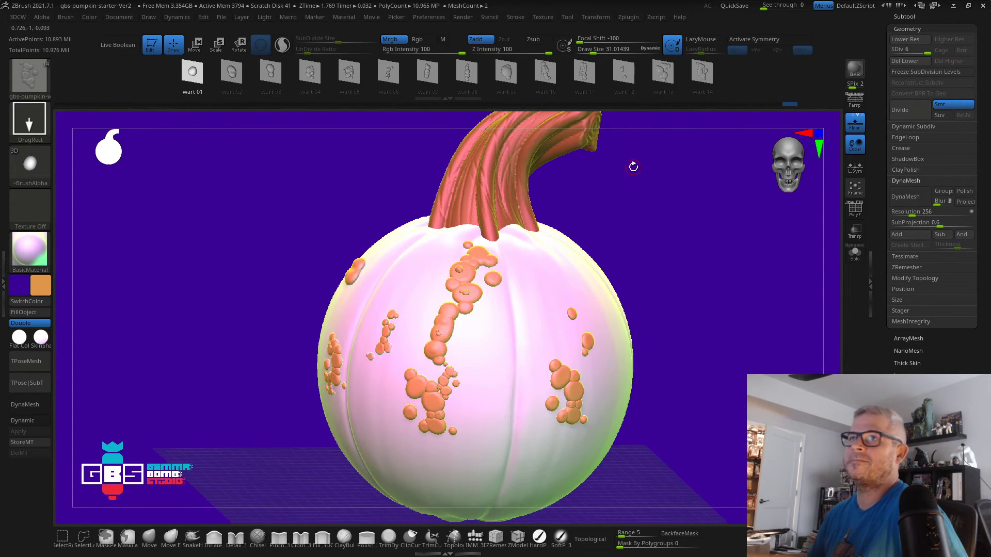
Choose the GBS simple eye insert brush and its eye-component mesh
{"action": "left_click", "coordinate": [28, 83]}
{"action": "left_click", "coordinate": [215, 376]}
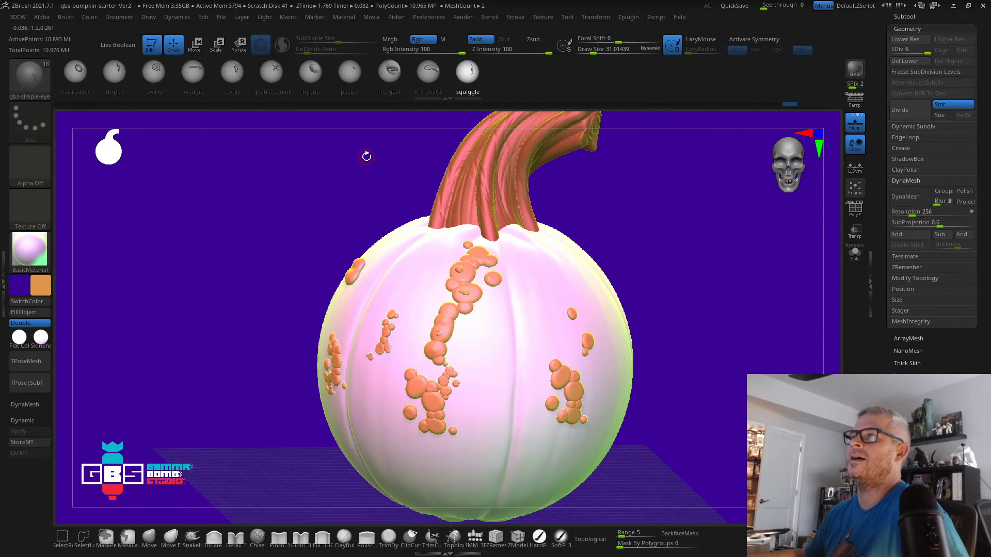
{"action": "left_click_drag", "start_coordinate": [287, 179], "coordinate": [295, 161]}
{"action": "mouse_move", "coordinate": [329, 85]}
{"action": "left_mouse_down"}
{"action": "mouse_move", "coordinate": [760, 103]}
{"action": "mouse_move", "coordinate": [309, 76]}
{"action": "left_mouse_up"}
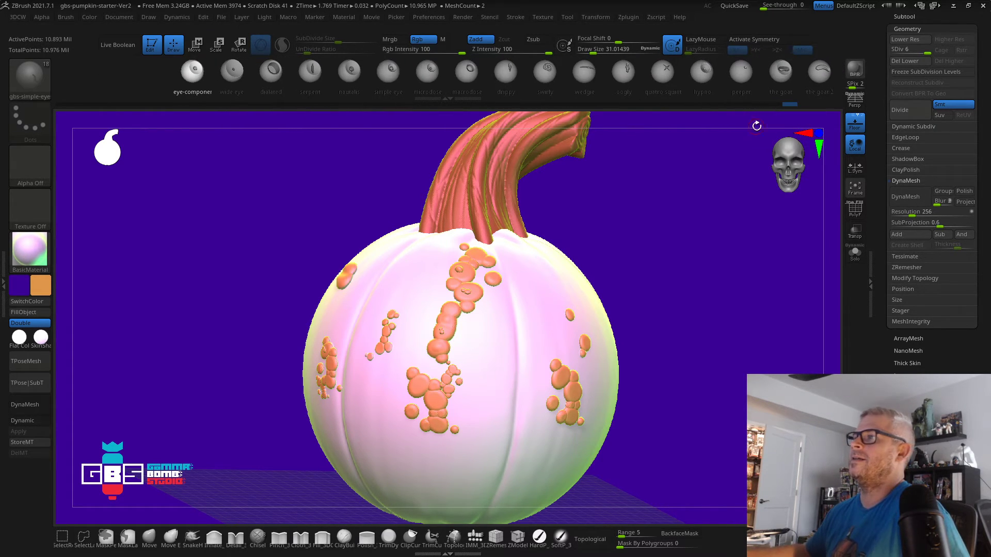
Switch to the inner boolean subtool and insert an eye on the pumpkin's upper front, left of the central warts
{"action": "left_click", "coordinate": [486, 348]}
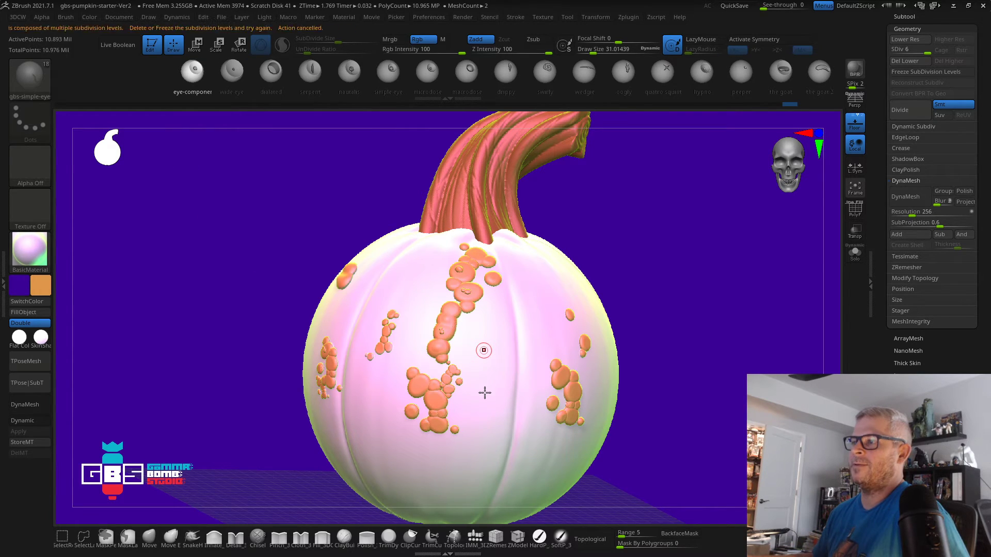
{"action": "left_click", "coordinate": [912, 17]}
{"action": "left_click", "coordinate": [919, 88]}
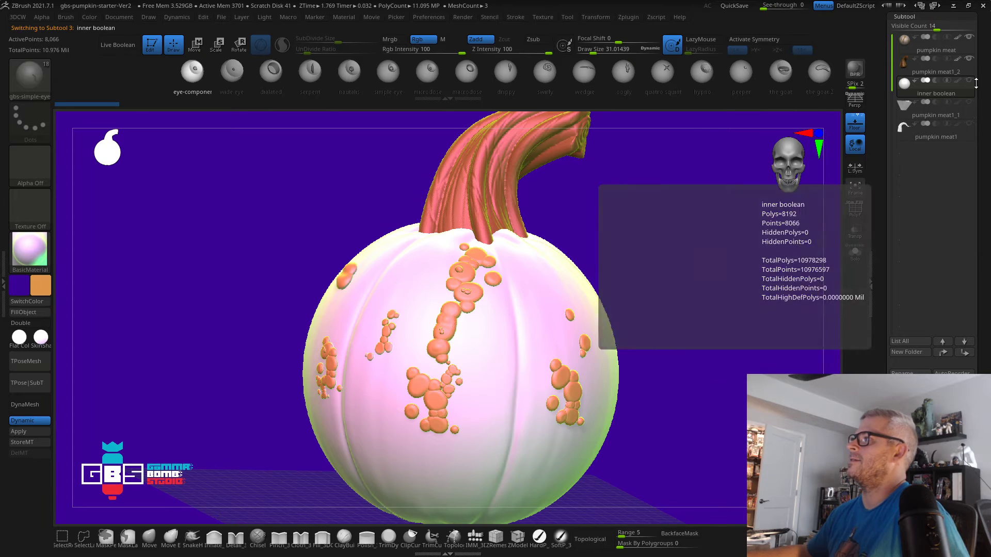
{"action": "left_click_drag", "start_coordinate": [415, 289], "coordinate": [491, 309]}
{"action": "mouse_move", "coordinate": [635, 290]}
{"action": "left_mouse_down"}
{"action": "mouse_move", "coordinate": [692, 265]}
{"action": "mouse_move", "coordinate": [652, 305]}
{"action": "mouse_move", "coordinate": [620, 294]}
{"action": "left_mouse_up"}
Enter Move mode and preview the wide eye, dialated, simple eye and microdose variants on the inserted eye
{"action": "left_click", "coordinate": [230, 71]}
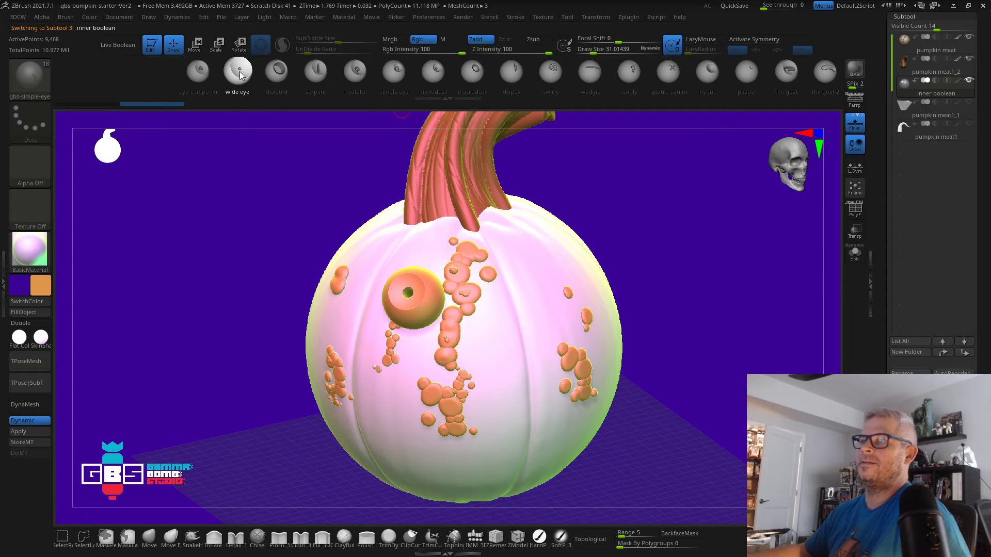
{"action": "key", "text": "w"}
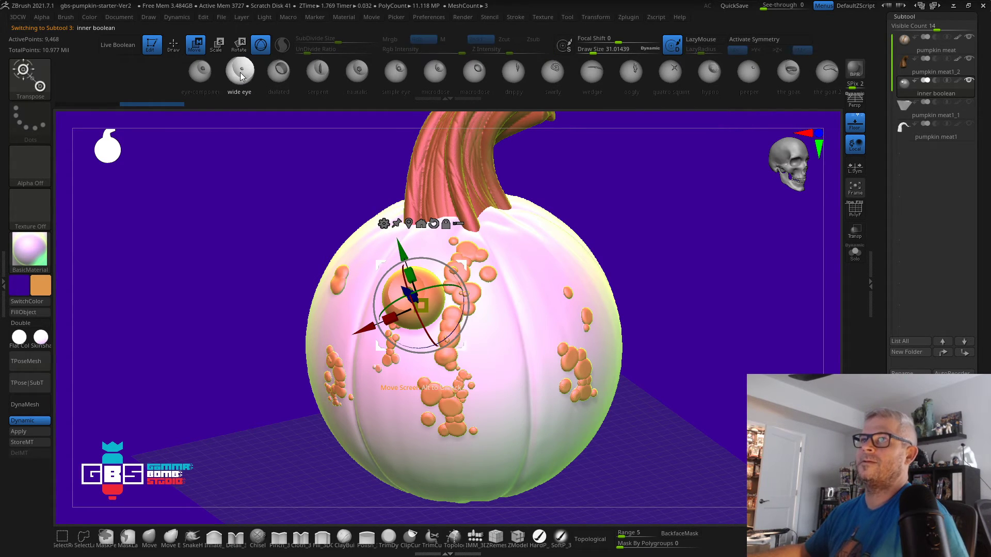
{"action": "left_click", "coordinate": [282, 70]}
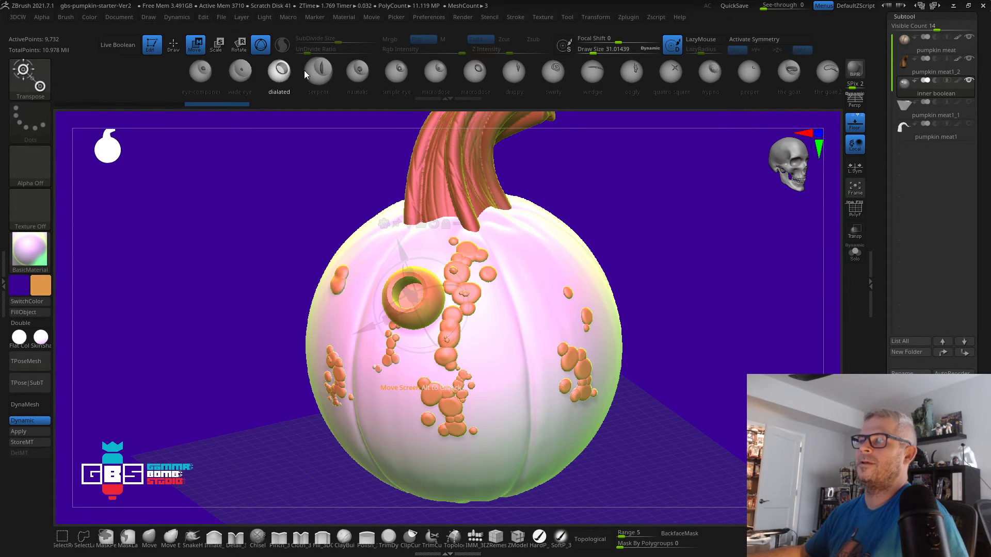
{"action": "left_click", "coordinate": [319, 71]}
{"action": "left_click", "coordinate": [364, 71]}
{"action": "left_click", "coordinate": [402, 70]}
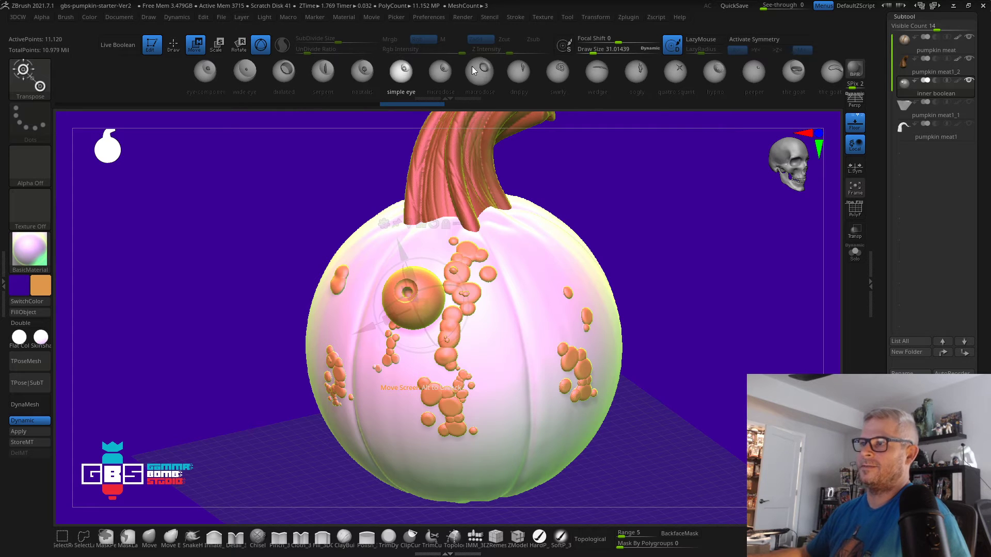
{"action": "left_click", "coordinate": [480, 71]}
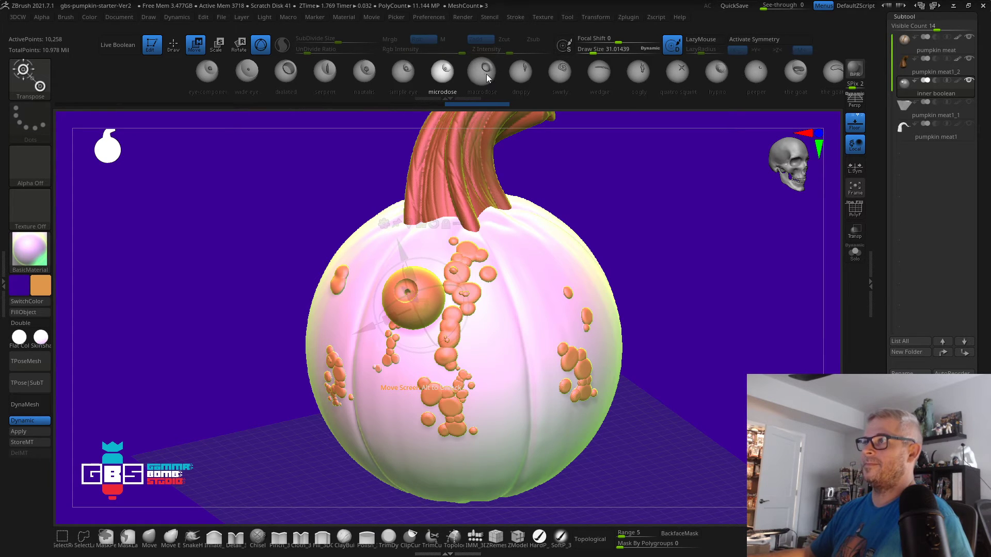
Preview further eye variants on the inserted eye, including wedgie and hypno
{"action": "left_click", "coordinate": [520, 72]}
{"action": "left_click", "coordinate": [566, 75]}
{"action": "left_click", "coordinate": [590, 76]}
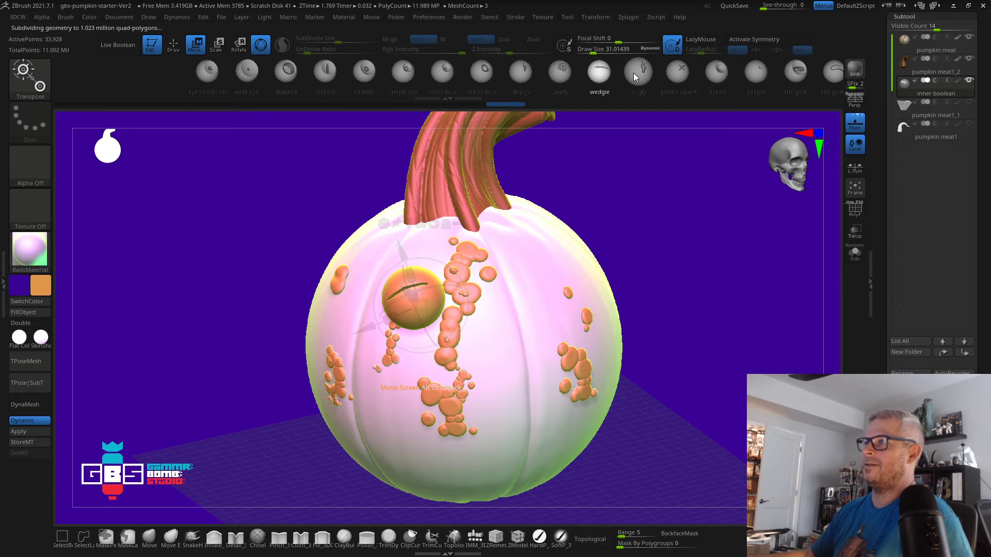
{"action": "left_click", "coordinate": [634, 73]}
{"action": "left_click", "coordinate": [676, 73]}
{"action": "left_click", "coordinate": [720, 75]}
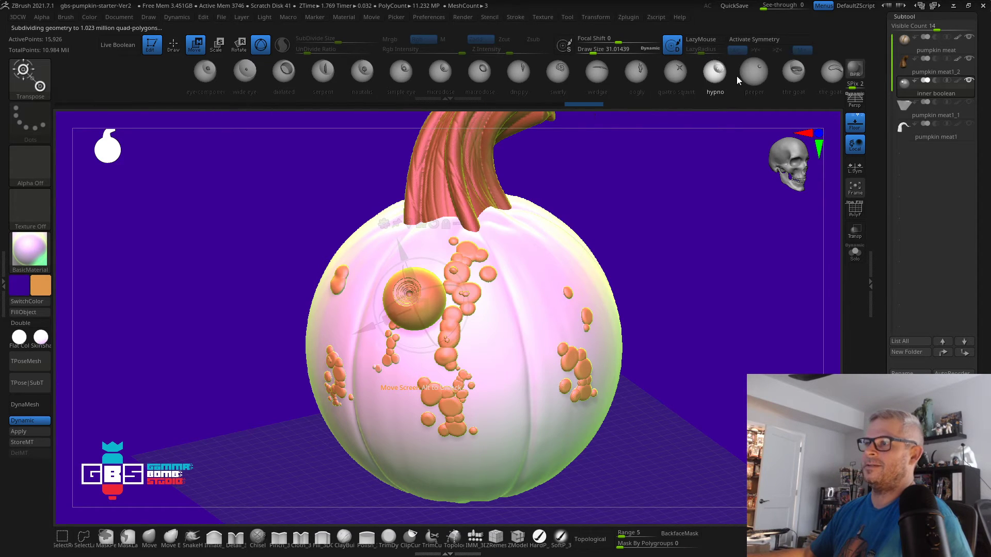
Preview the squiggle, the goat 2 and the goat variants on the inserted eye, ending on squiggle
{"action": "left_click", "coordinate": [766, 77]}
{"action": "left_click", "coordinate": [798, 78]}
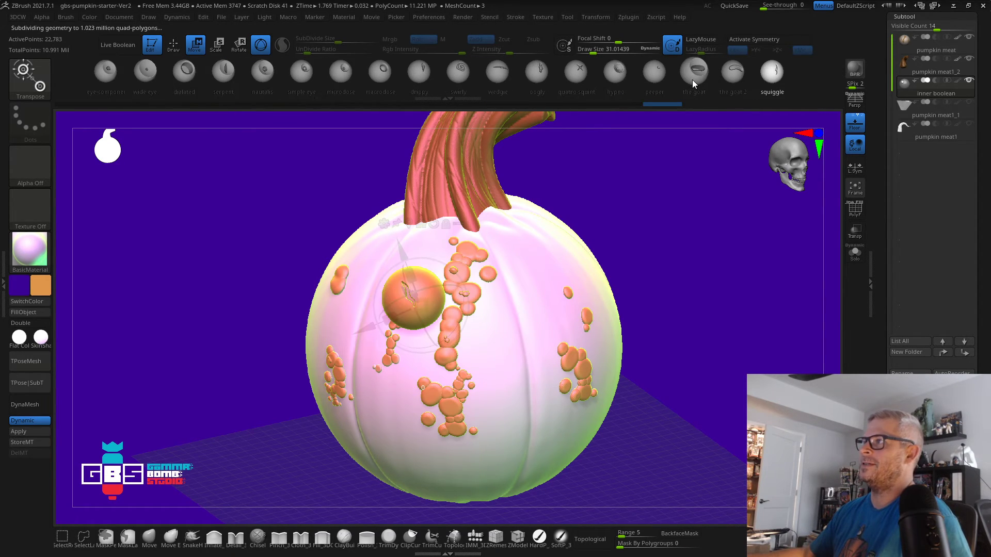
{"action": "left_click", "coordinate": [711, 73]}
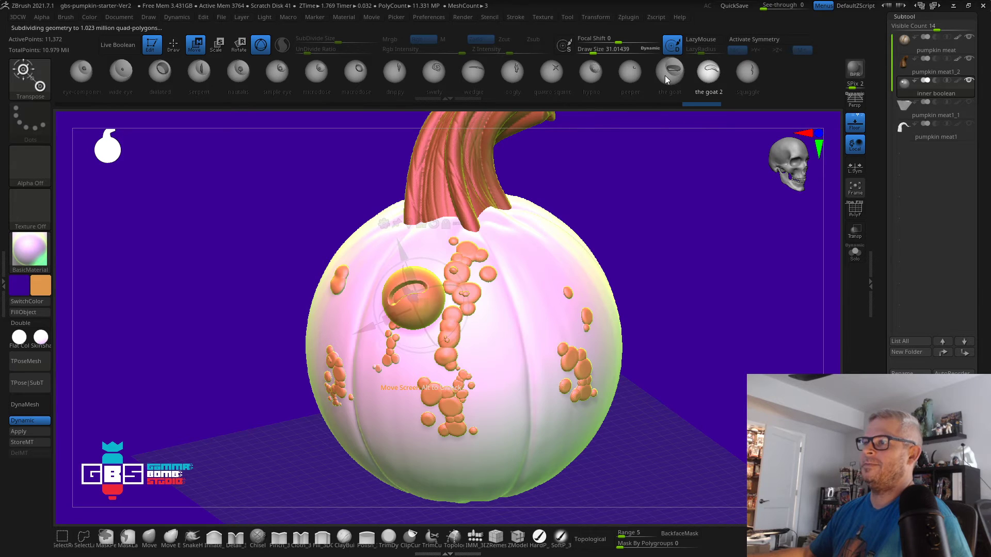
{"action": "left_click", "coordinate": [665, 75]}
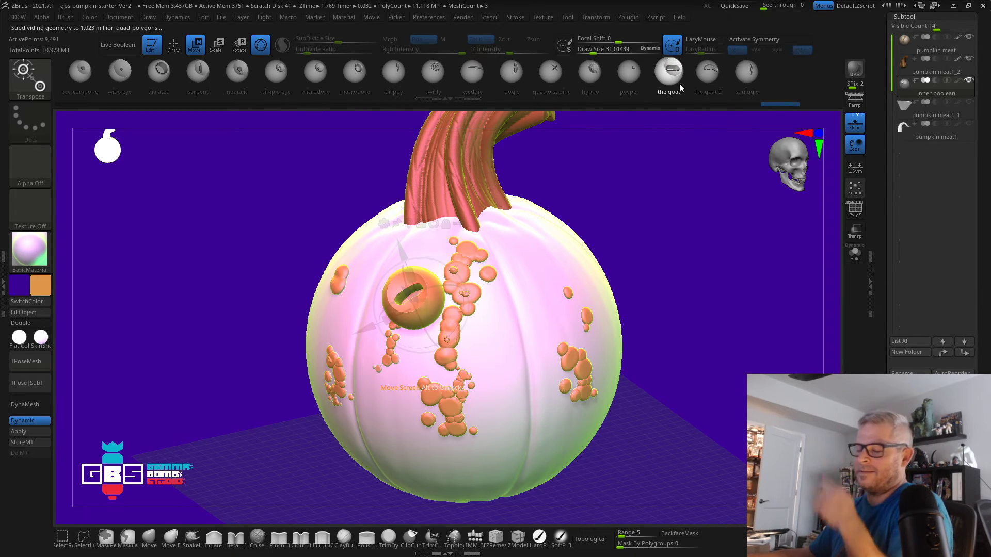
{"action": "left_click", "coordinate": [753, 73]}
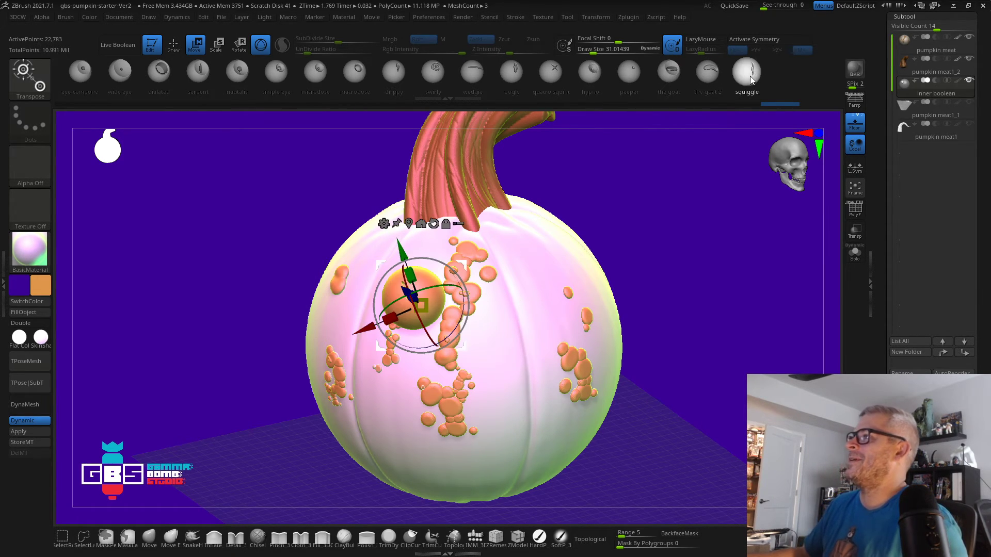
Replace the inserted eye with the drippy variant and return to Draw mode
{"action": "left_click", "coordinate": [592, 72]}
{"action": "left_click_drag", "start_coordinate": [541, 76], "coordinate": [662, 73]}
{"action": "left_click", "coordinate": [535, 74]}
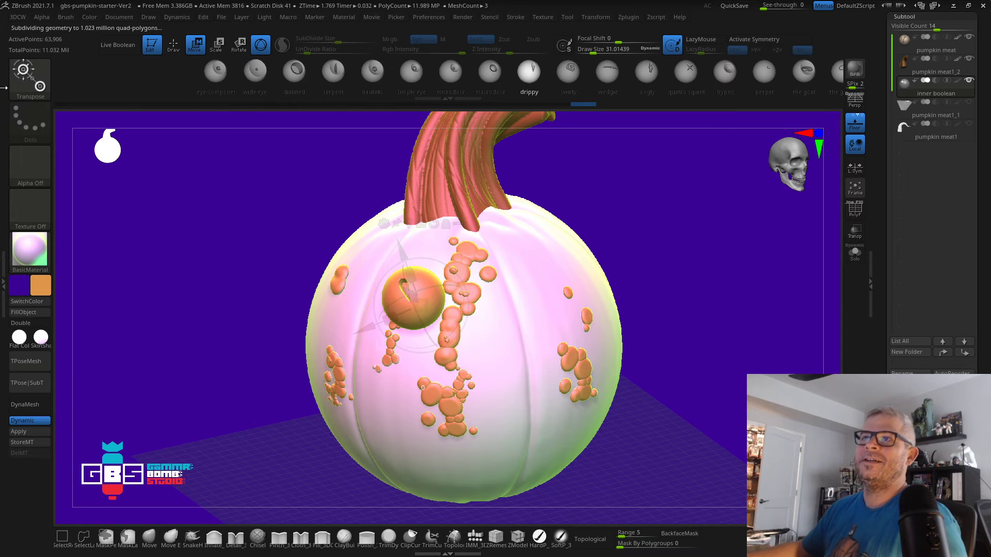
{"action": "key", "text": "q"}
{"action": "mouse_move", "coordinate": [652, 232]}
{"action": "left_mouse_down"}
{"action": "mouse_move", "coordinate": [719, 243]}
{"action": "mouse_move", "coordinate": [638, 217]}
{"action": "mouse_move", "coordinate": [675, 234]}
{"action": "mouse_move", "coordinate": [644, 239]}
{"action": "mouse_move", "coordinate": [655, 257]}
{"action": "mouse_move", "coordinate": [632, 253]}
{"action": "mouse_move", "coordinate": [635, 239]}
{"action": "mouse_move", "coordinate": [635, 277]}
{"action": "mouse_move", "coordinate": [671, 250]}
{"action": "left_mouse_up"}
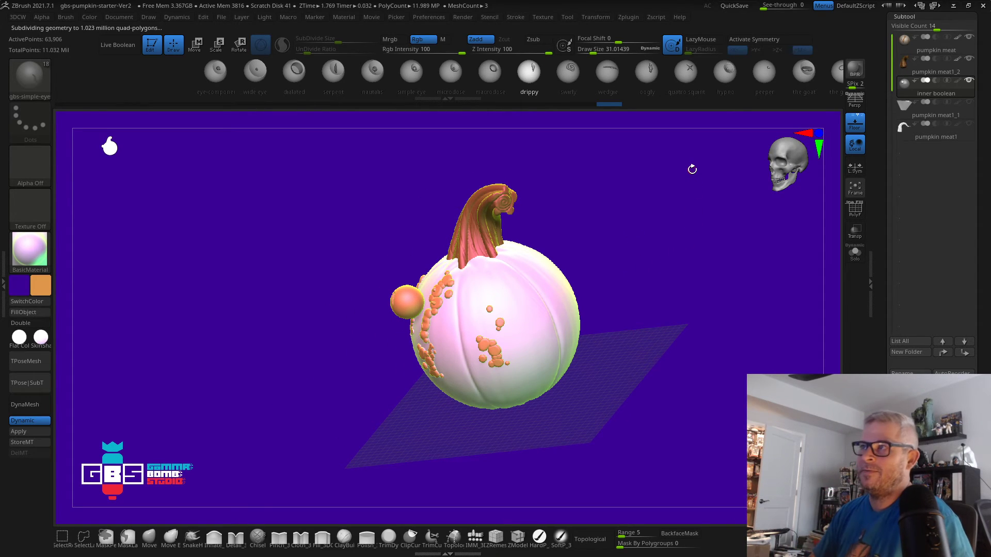
{"action": "mouse_move", "coordinate": [631, 258]}
{"action": "left_mouse_down"}
{"action": "mouse_move", "coordinate": [671, 258]}
{"action": "mouse_move", "coordinate": [643, 276]}
{"action": "mouse_move", "coordinate": [691, 252]}
{"action": "mouse_move", "coordinate": [624, 288]}
{"action": "mouse_move", "coordinate": [620, 304]}
{"action": "mouse_move", "coordinate": [610, 299]}
{"action": "mouse_move", "coordinate": [627, 265]}
{"action": "mouse_move", "coordinate": [479, 305]}
{"action": "left_mouse_up"}
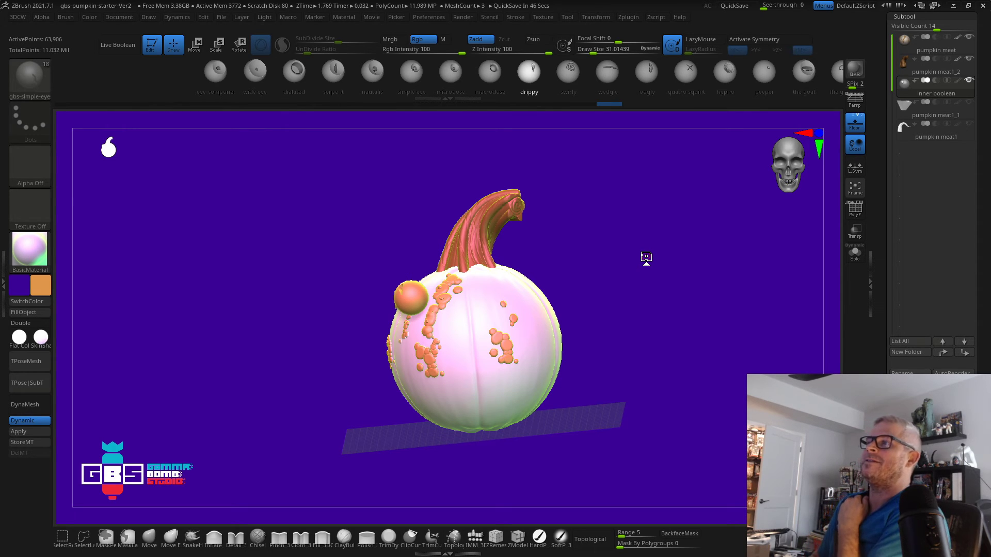
{"action": "mouse_move", "coordinate": [628, 194]}
{"action": "left_mouse_down", "text": "shift"}
{"action": "mouse_move", "coordinate": [684, 263]}
{"action": "mouse_move", "coordinate": [679, 283]}
{"action": "mouse_move", "coordinate": [655, 287]}
{"action": "mouse_move", "coordinate": [677, 309]}
{"action": "mouse_move", "coordinate": [677, 281]}
{"action": "mouse_move", "coordinate": [626, 294]}
{"action": "mouse_move", "coordinate": [652, 304]}
{"action": "mouse_move", "coordinate": [603, 263]}
{"action": "left_mouse_up", "text": "shift"}
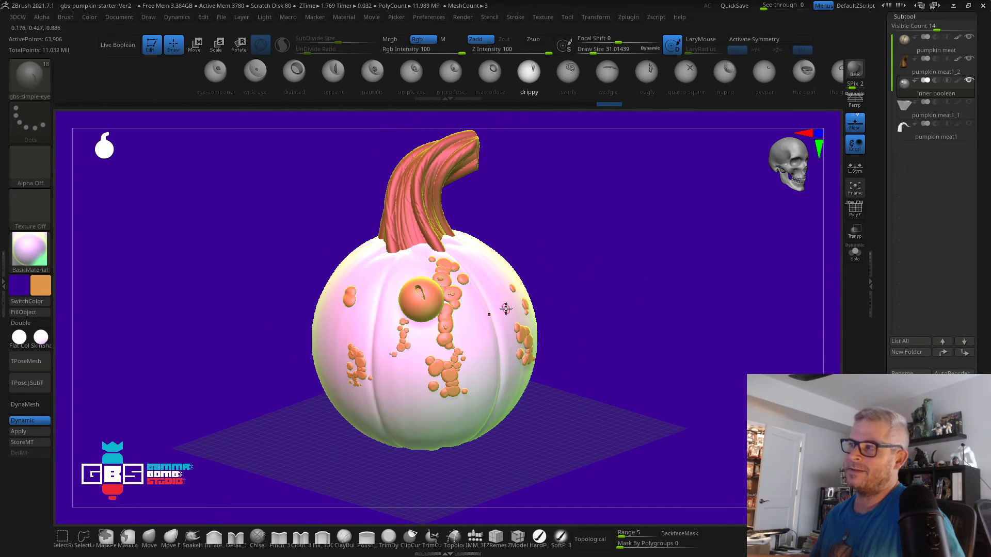
{"action": "left_click_drag", "start_coordinate": [597, 269], "coordinate": [644, 315]}
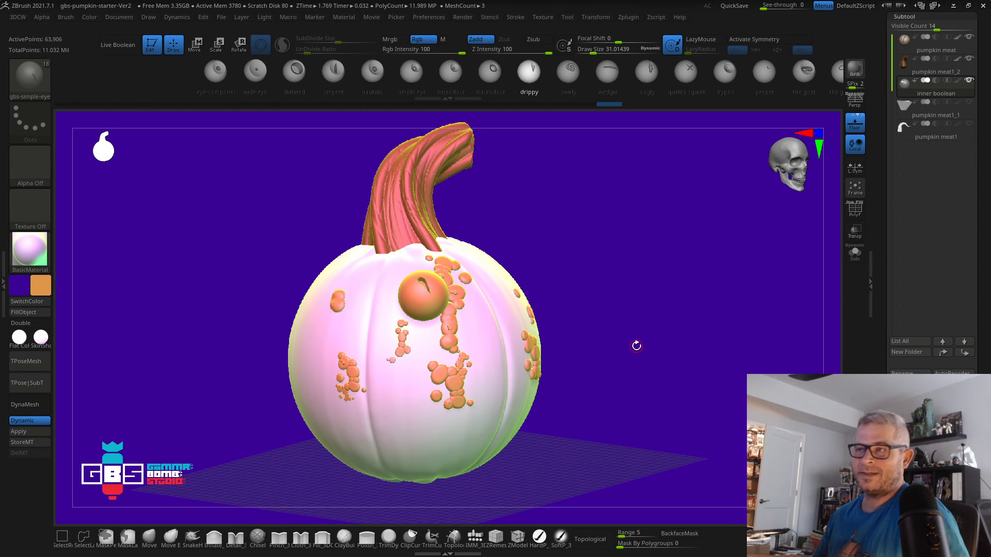
{"action": "left_click_drag", "start_coordinate": [611, 323], "coordinate": [643, 309]}
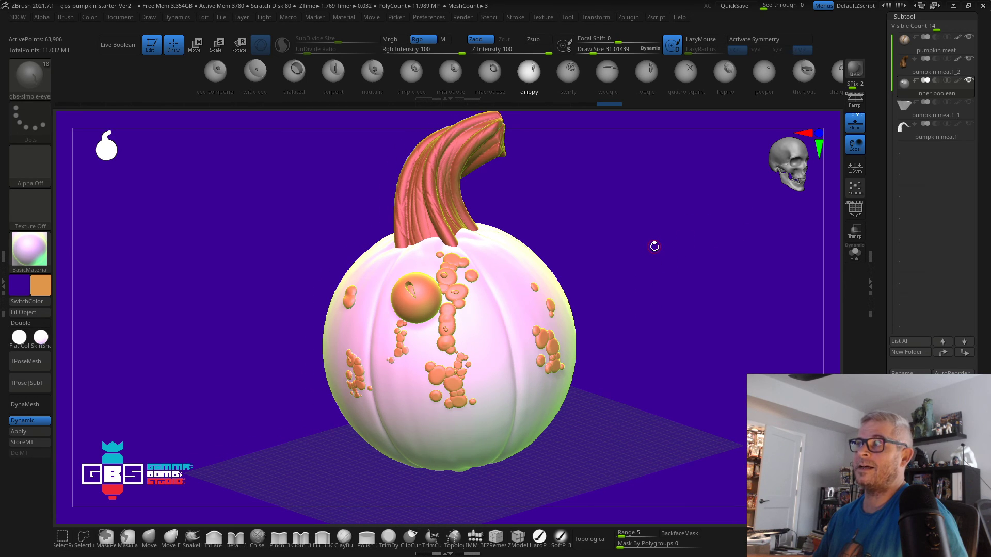
{"action": "left_click_drag", "start_coordinate": [636, 264], "coordinate": [633, 281]}
{"action": "left_click_drag", "start_coordinate": [653, 281], "coordinate": [620, 288]}
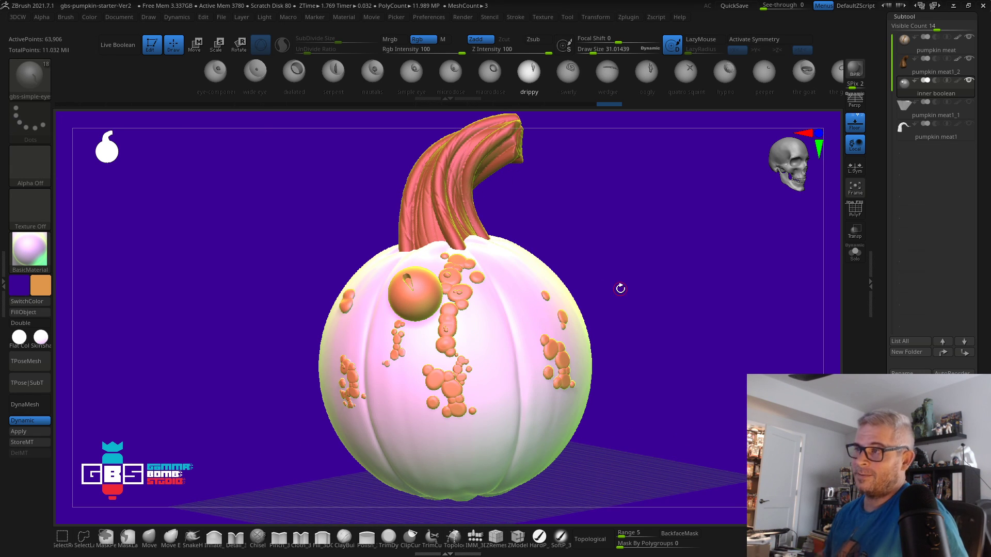